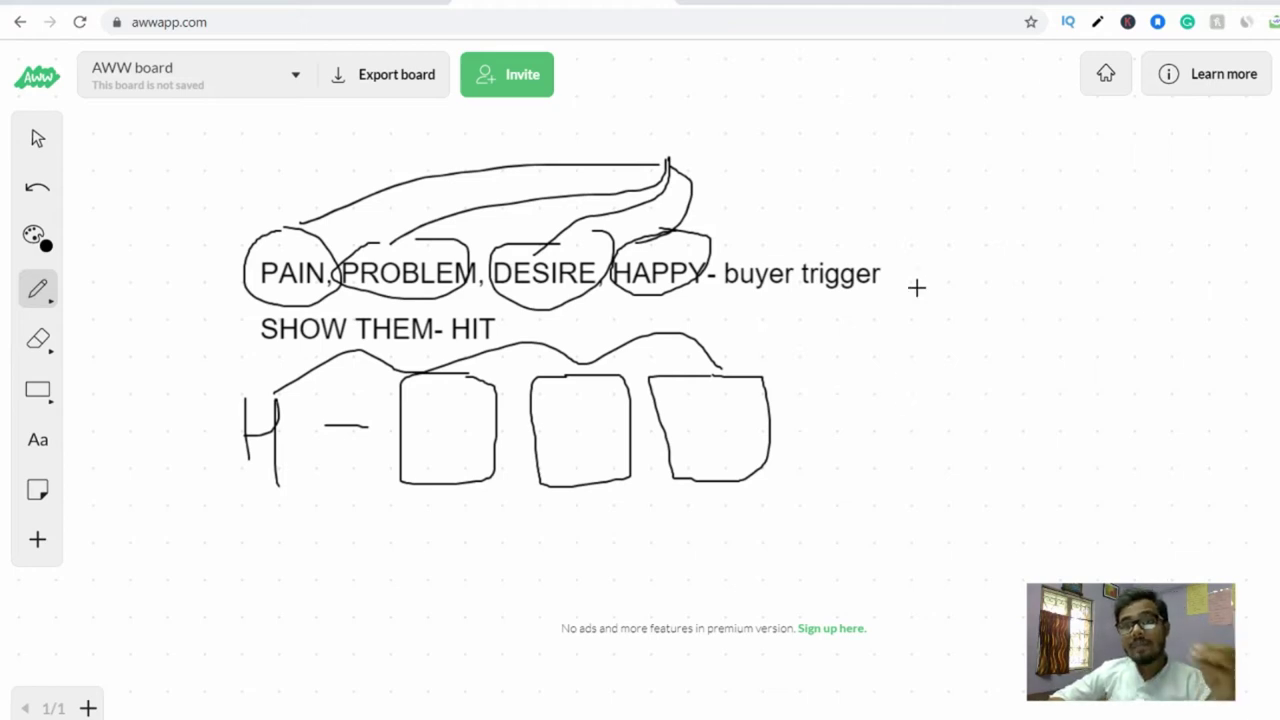
Switch from the whiteboard to Facebook Ads Manager and start creating a new campaign.
key(ctrl+Tab)
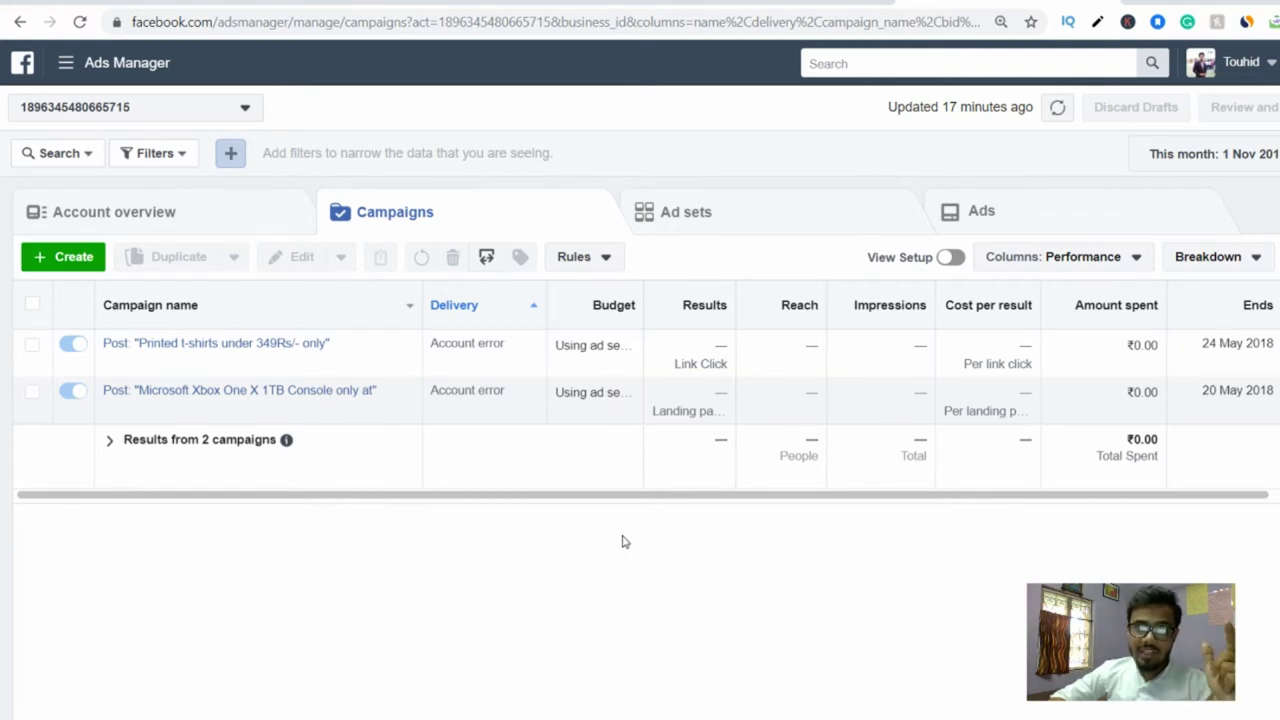
click(577, 3)
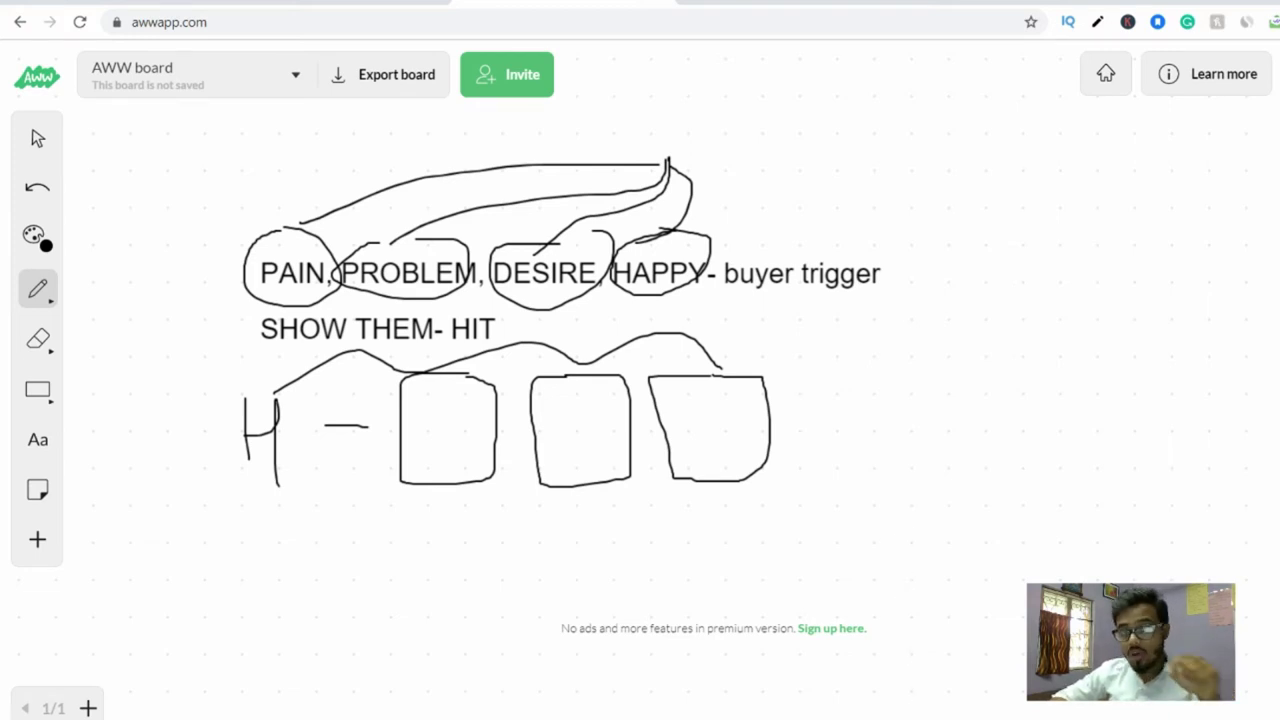
click(1000, 3)
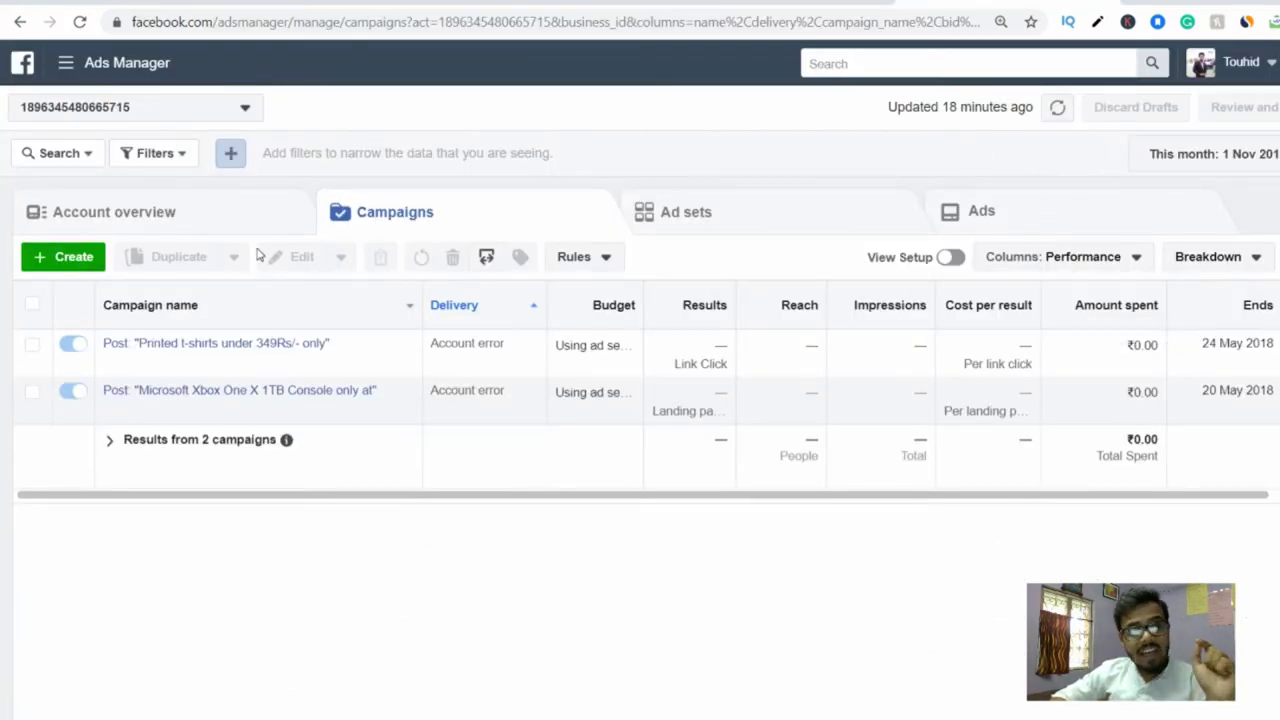
click(52, 258)
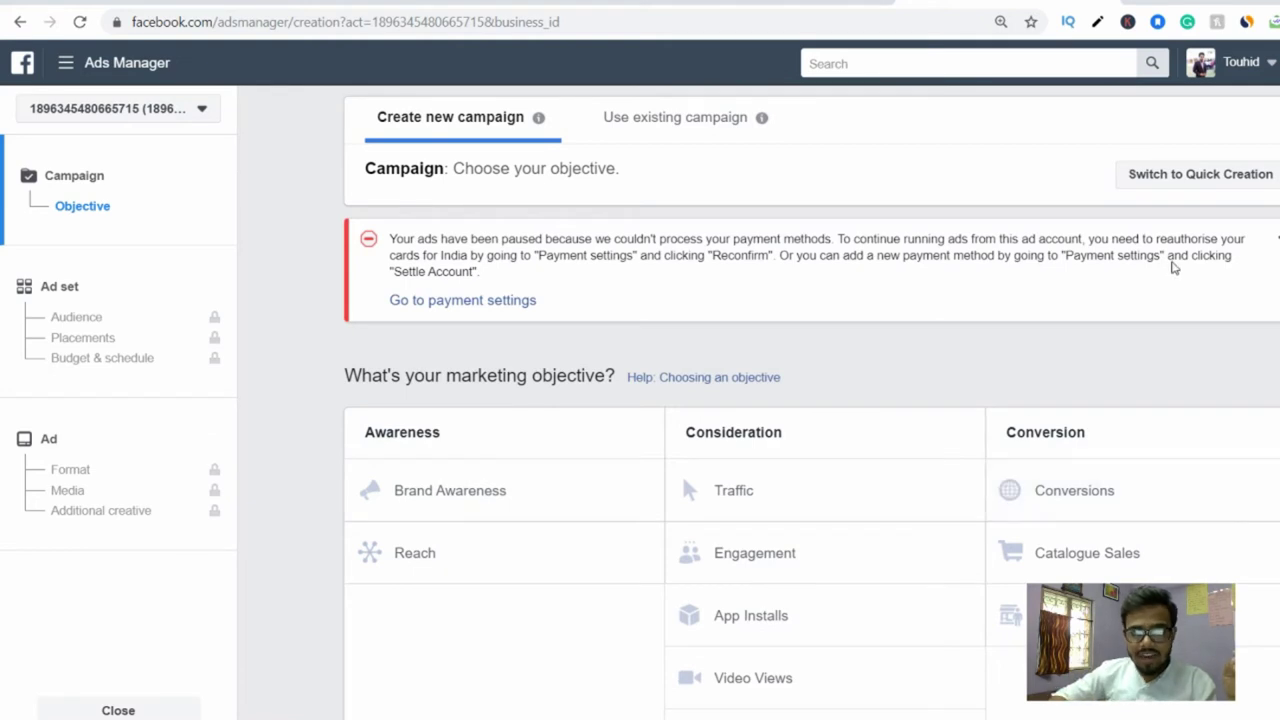
Choose Engagement as the campaign's marketing objective, with Page Likes as the engagement type.
scroll(1172, 270, down, 1)
scroll(1171, 271, down, 1)
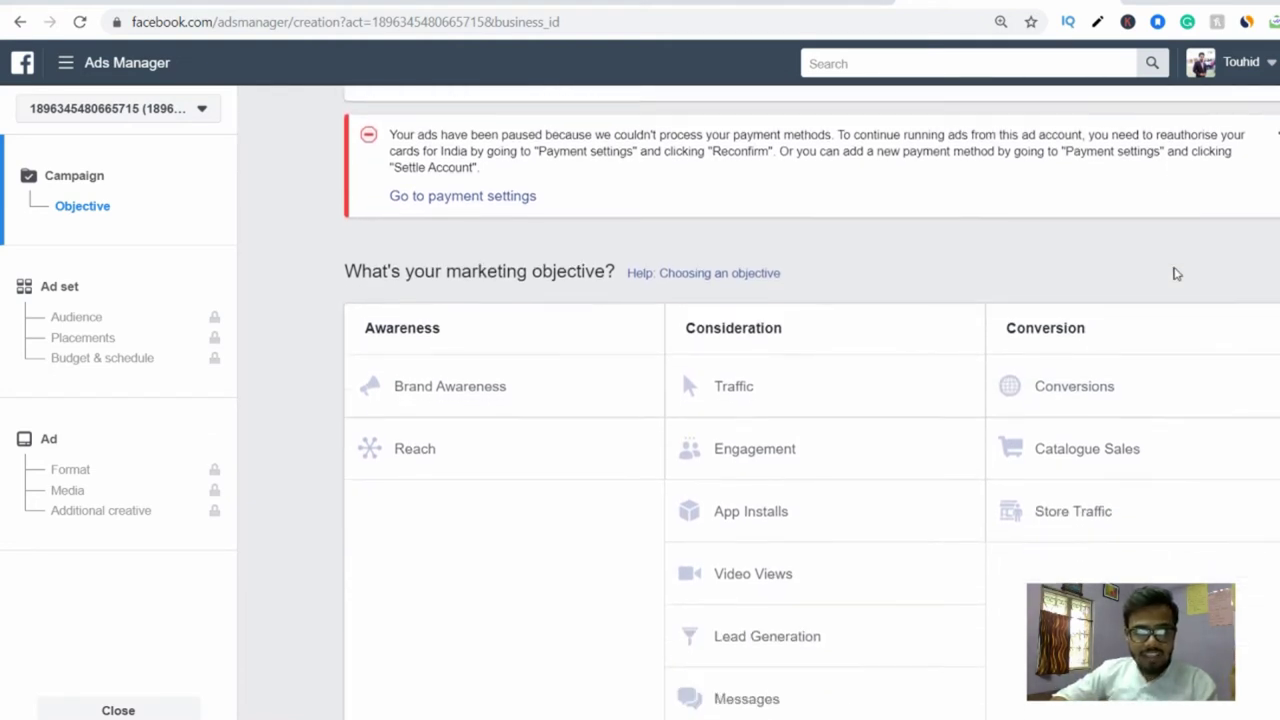
scroll(1171, 271, up, 1)
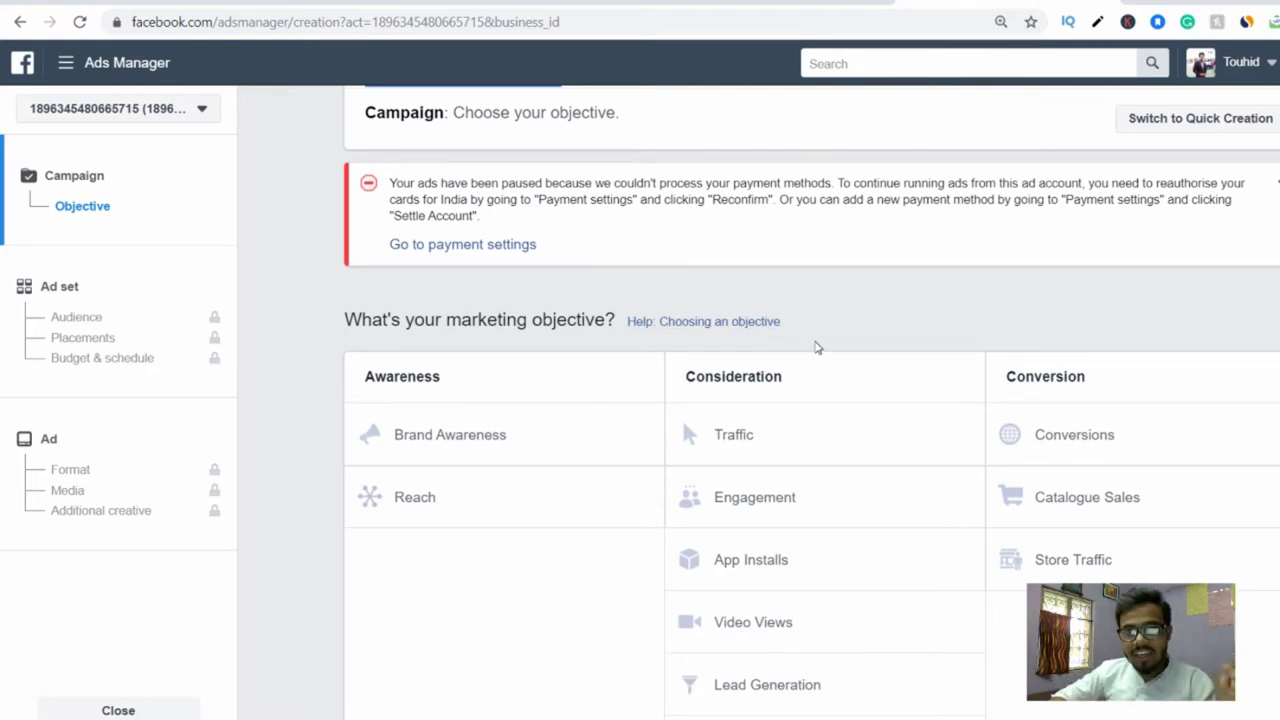
scroll(814, 350, down, 1)
scroll(811, 354, up, 1)
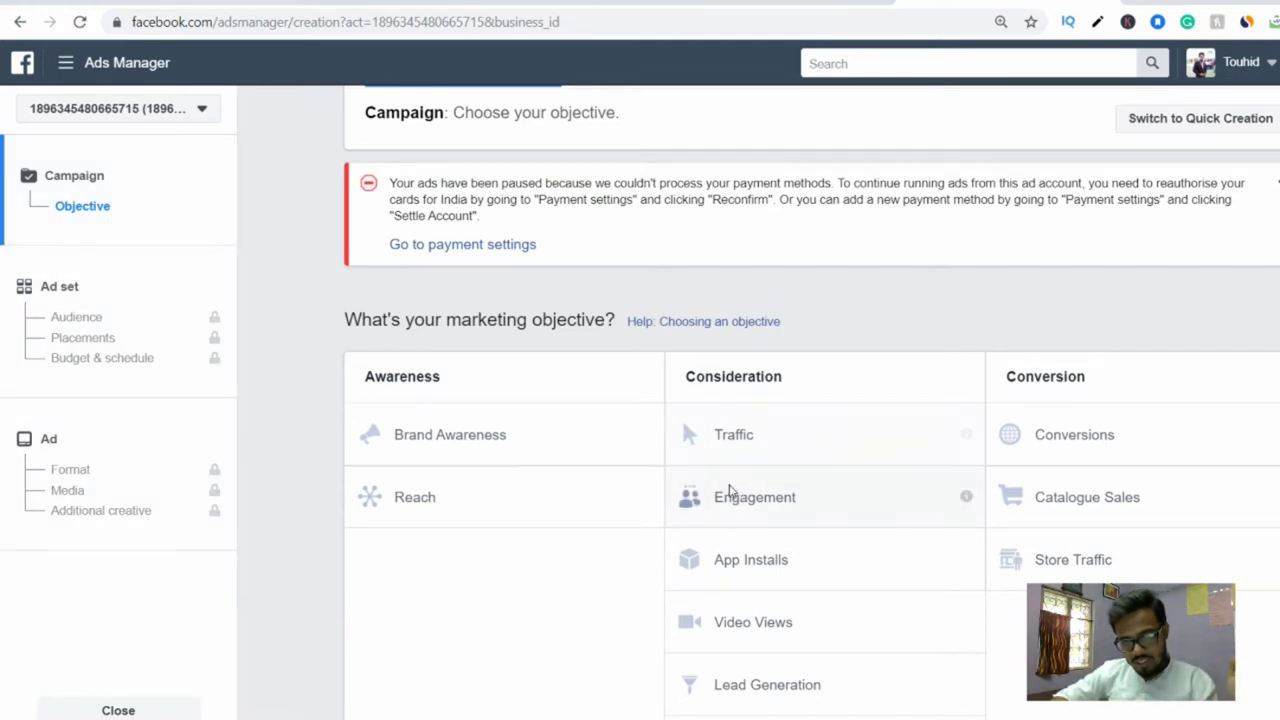
click(760, 503)
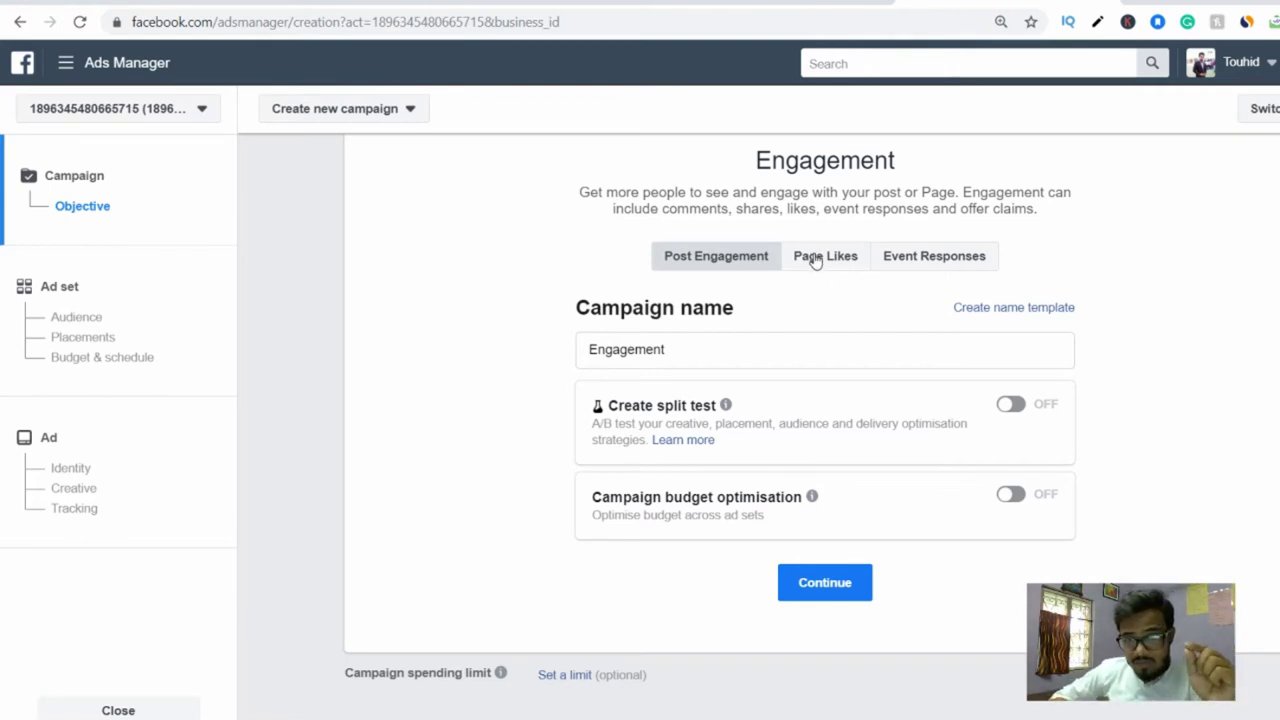
click(904, 261)
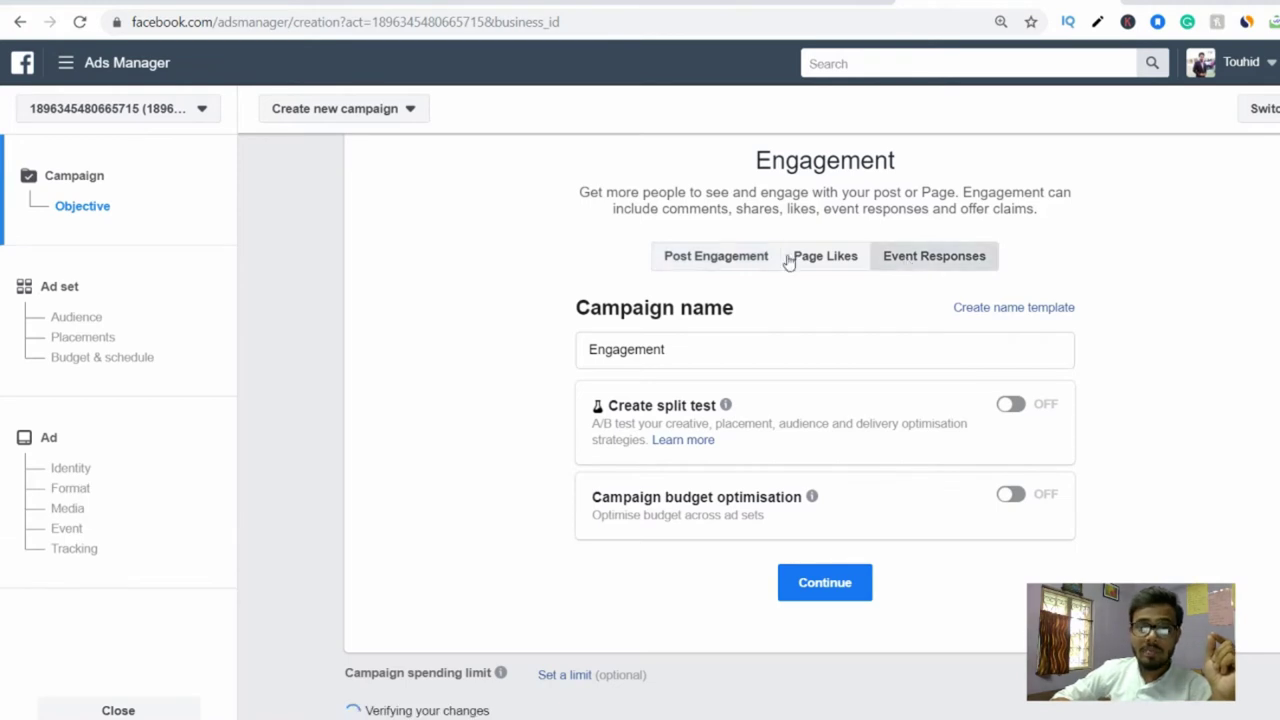
click(824, 257)
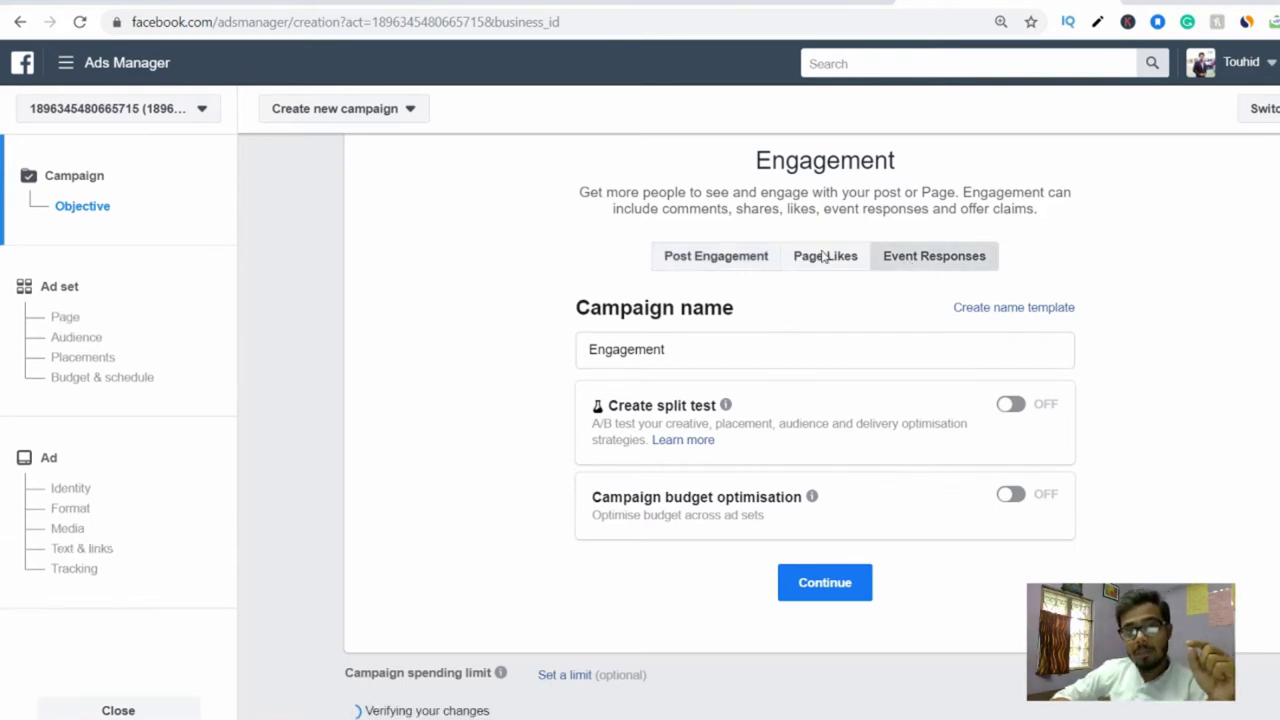
Name the campaign "awerness" and continue to the ad set settings.
click(680, 352)
key(BackSpace)
key(BackSpace)
key(BackSpace)
key(BackSpace)
key(BackSpace)
key(BackSpace)
key(BackSpace)
key(BackSpace)
key(BackSpace)
key(BackSpace)
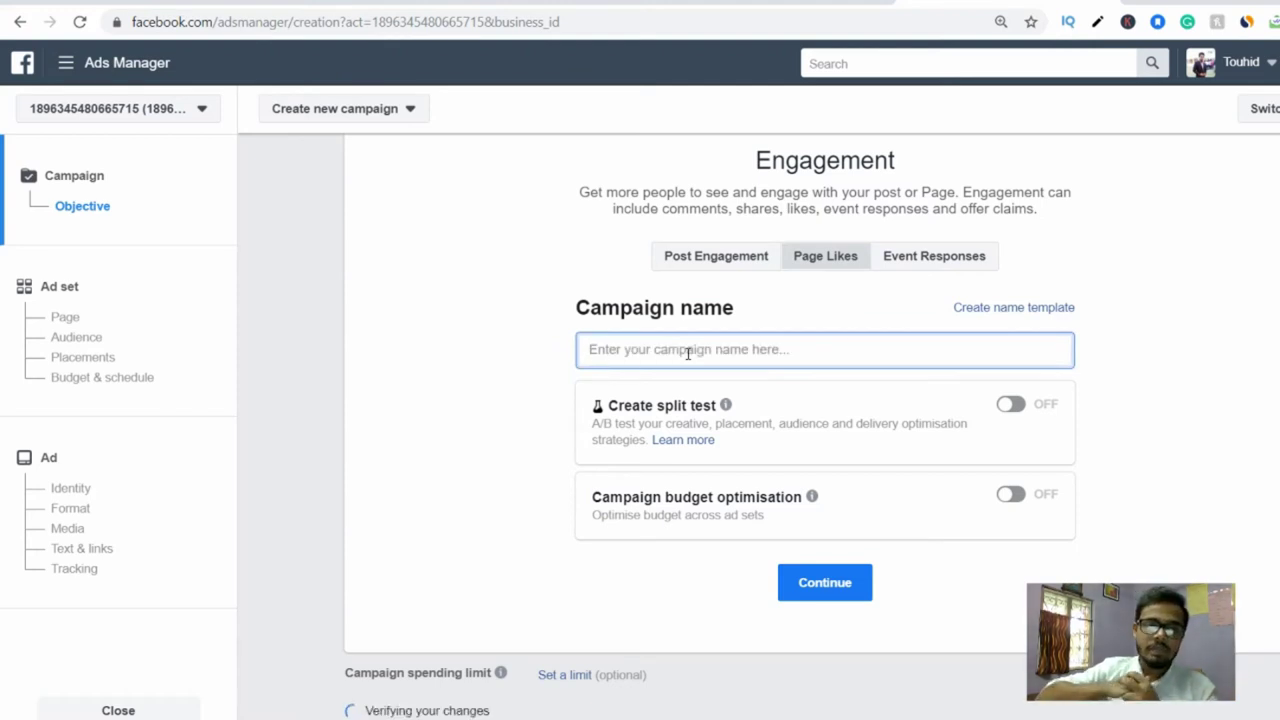
text(aw)
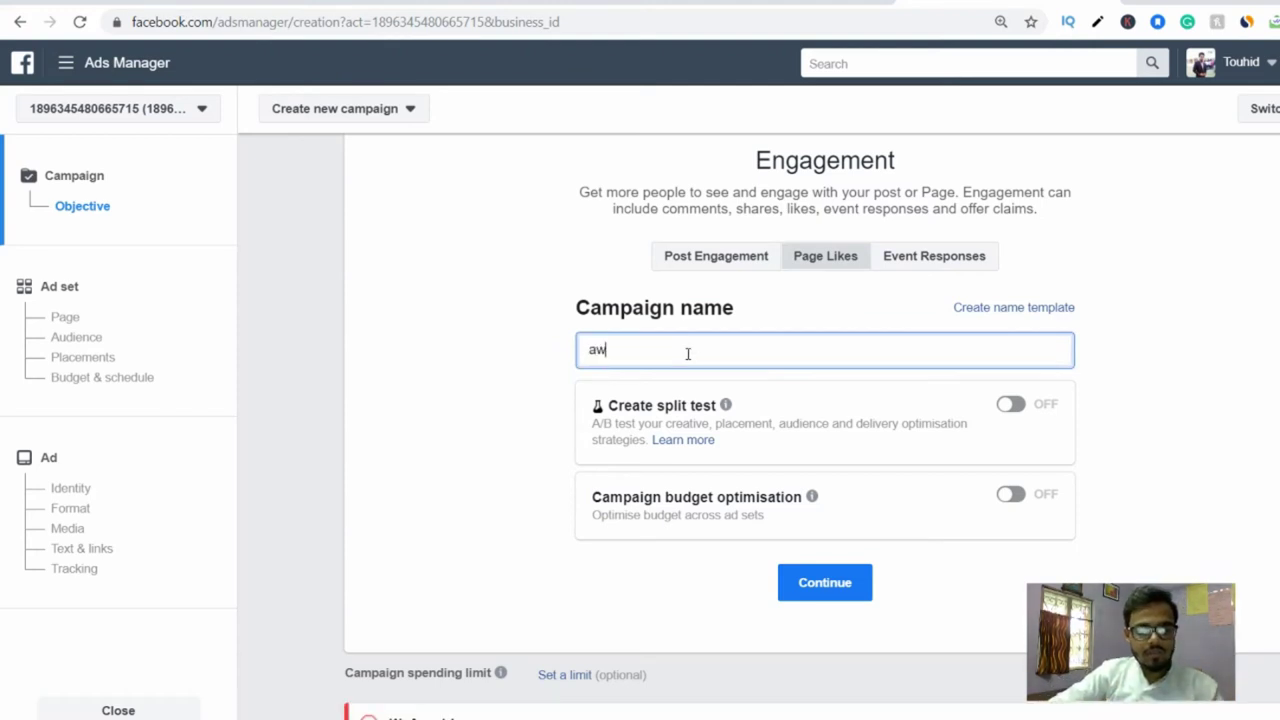
text(erness)
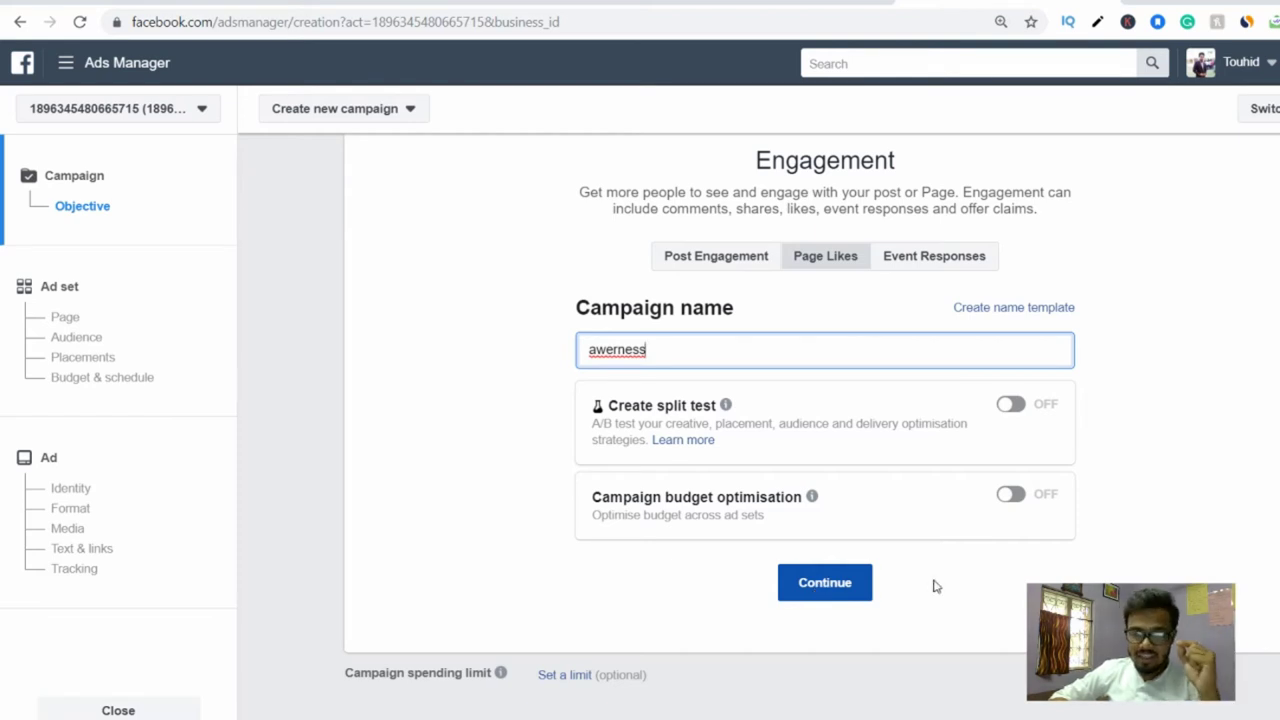
click(822, 584)
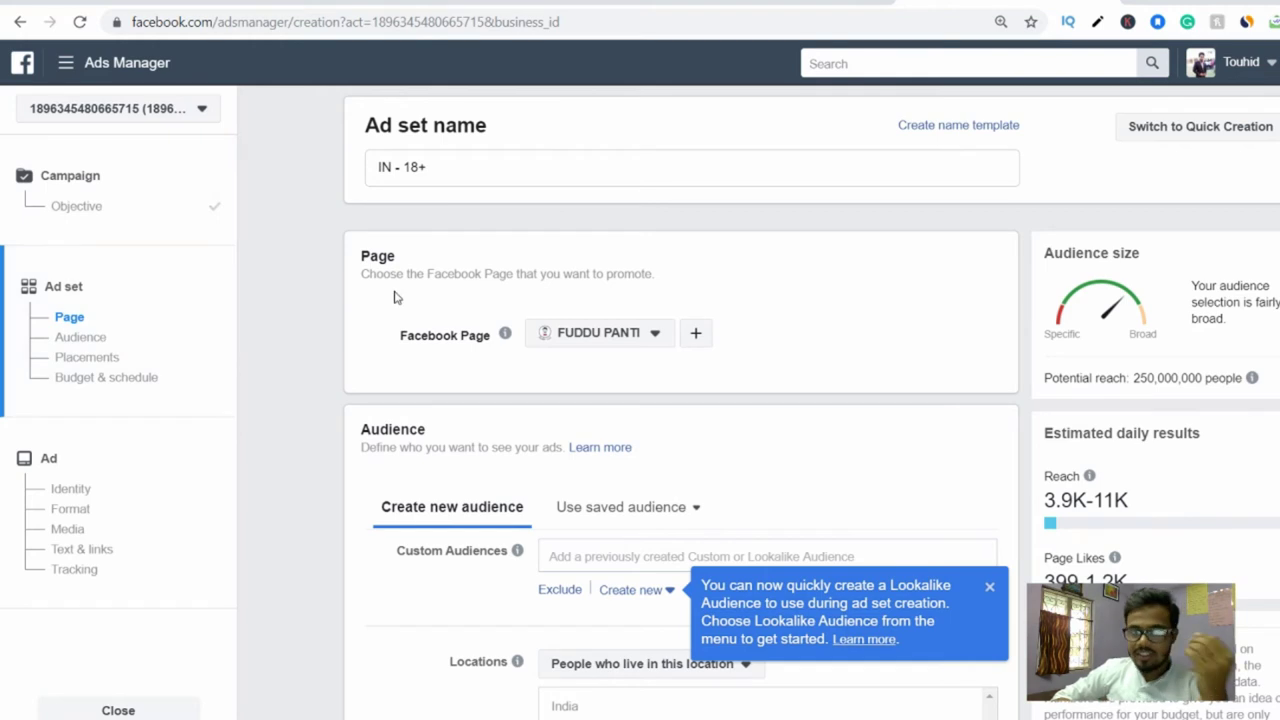
Replace the default ad set name with "tshirt".
click(443, 175)
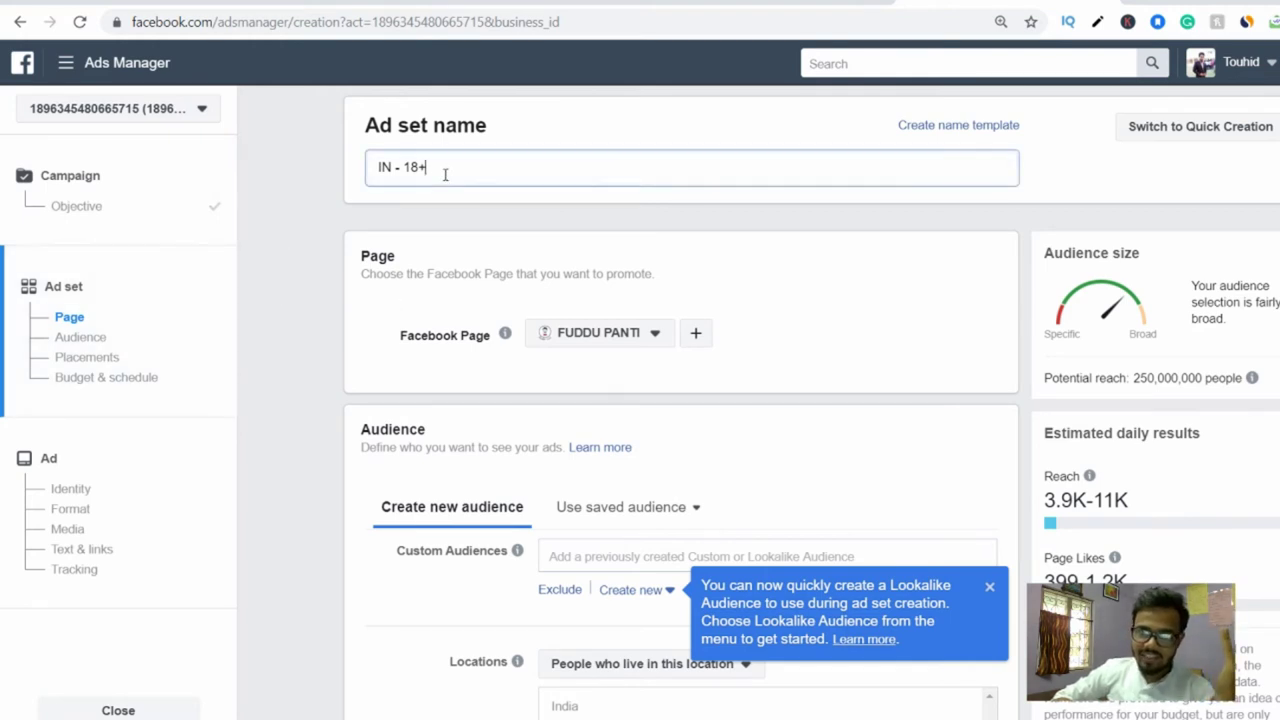
key(BackSpace)
key(BackSpace)
key(BackSpace)
key(BackSpace)
key(BackSpace)
key(BackSpace)
key(BackSpace)
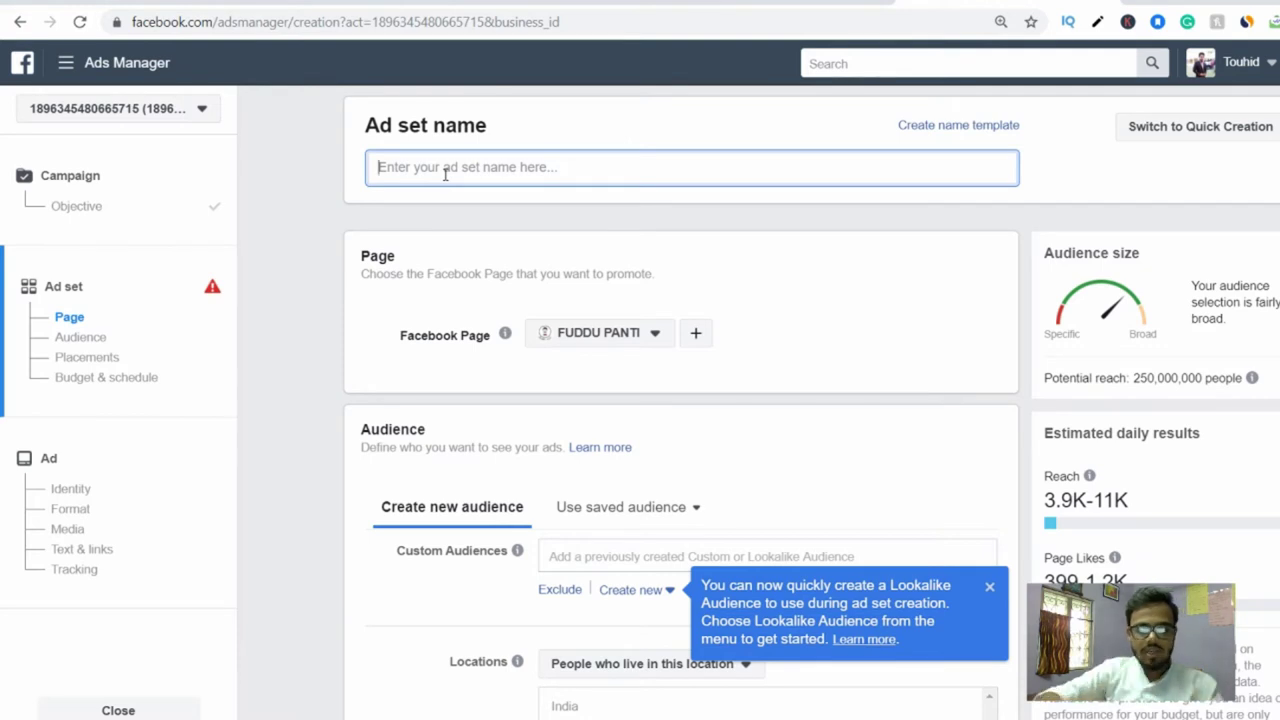
text(tsh)
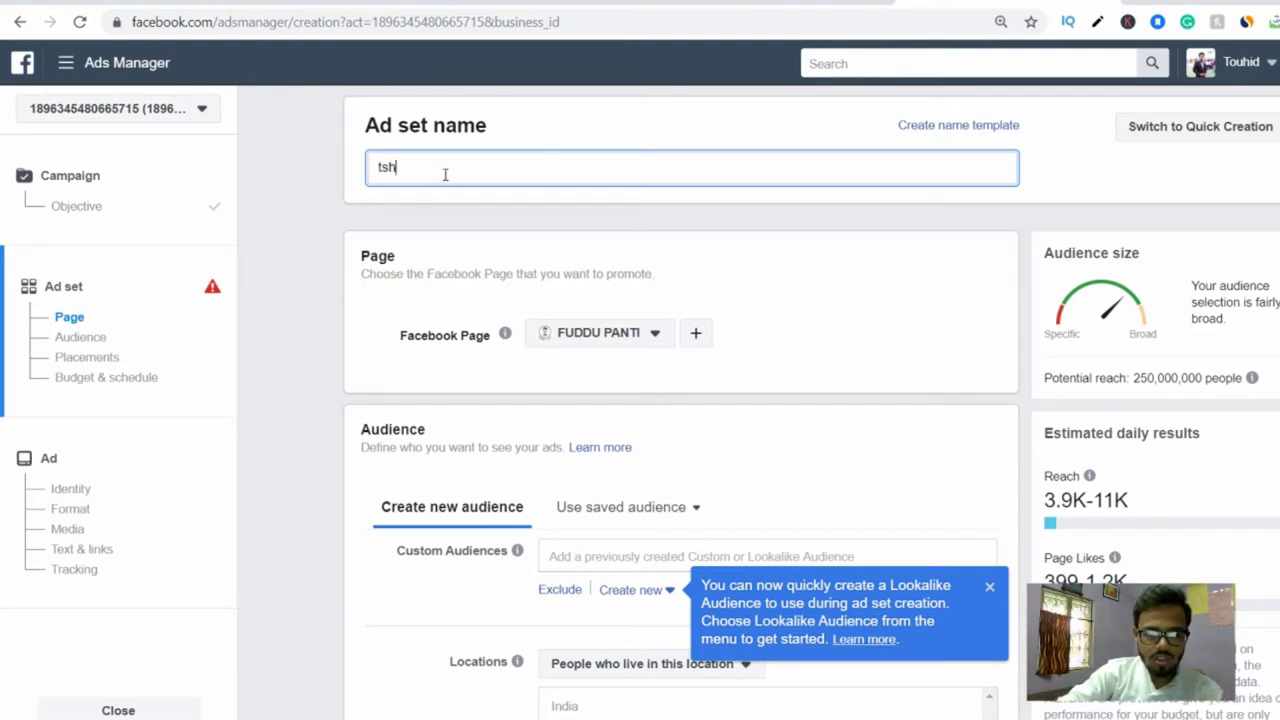
text(irt)
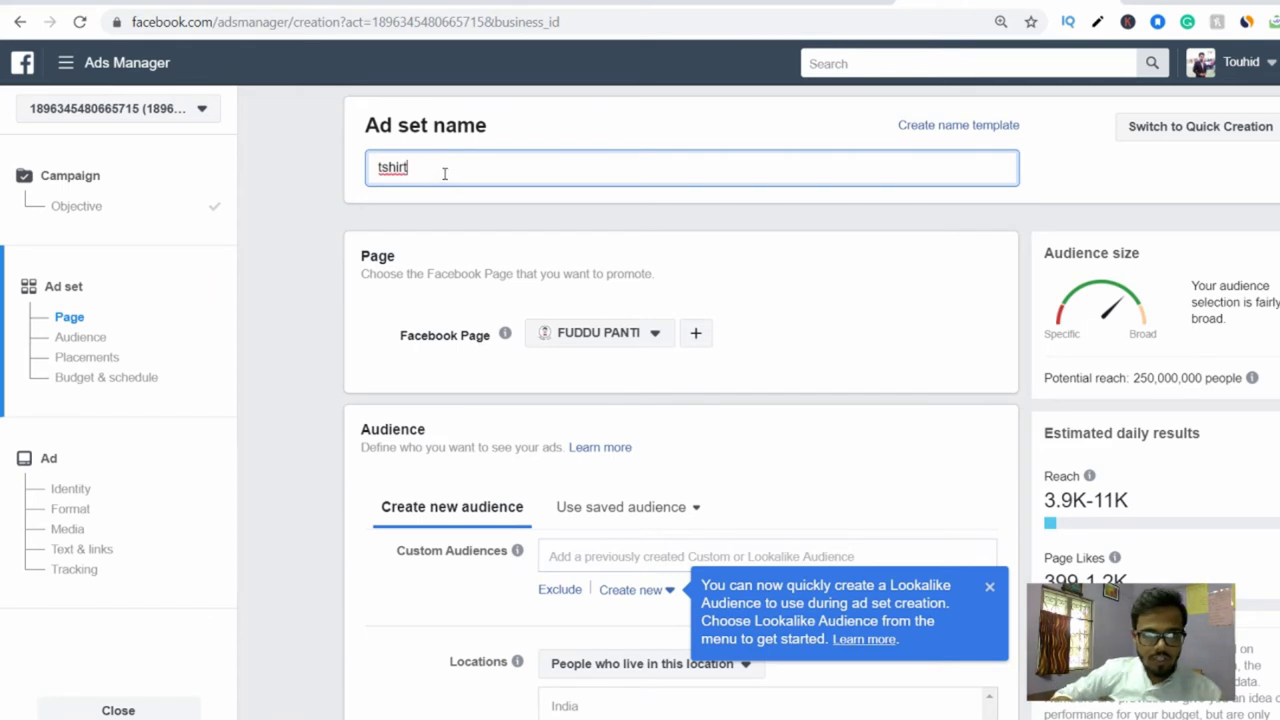
click(730, 224)
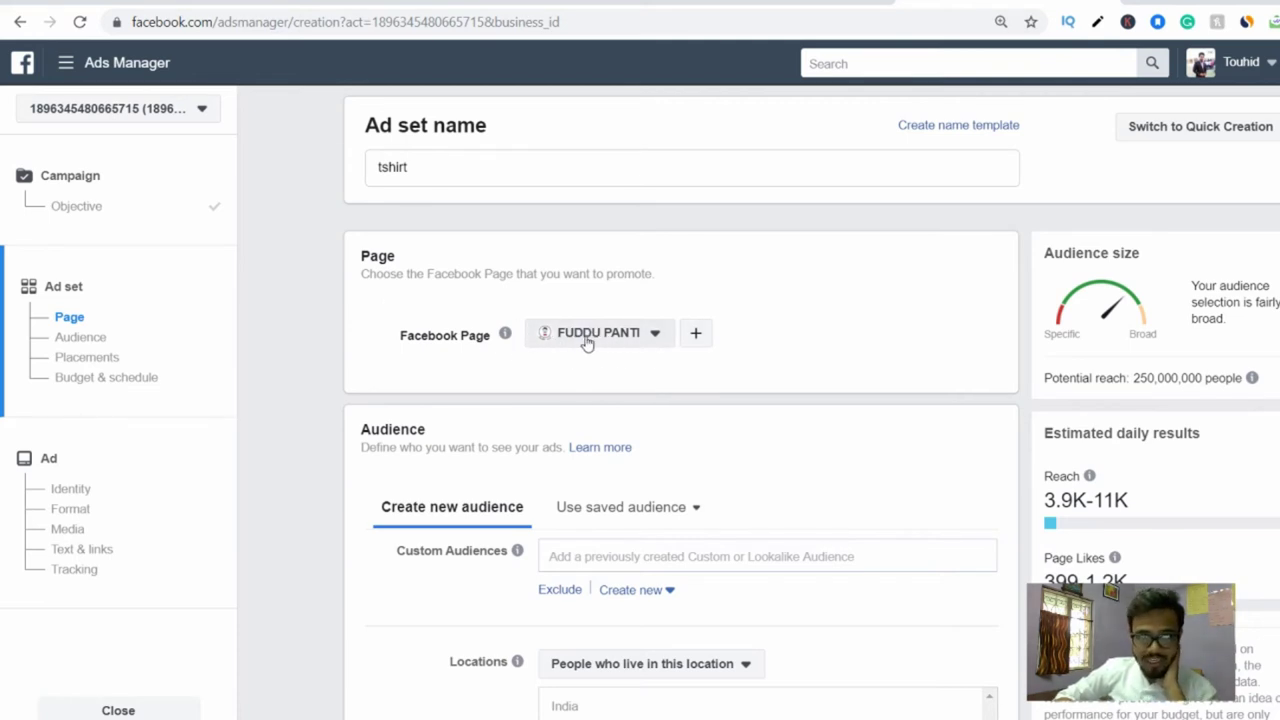
Examine the saved audiences and the Custom Audiences explanation in the ad set's Audience section.
scroll(463, 391, down, 2)
scroll(488, 314, down, 1)
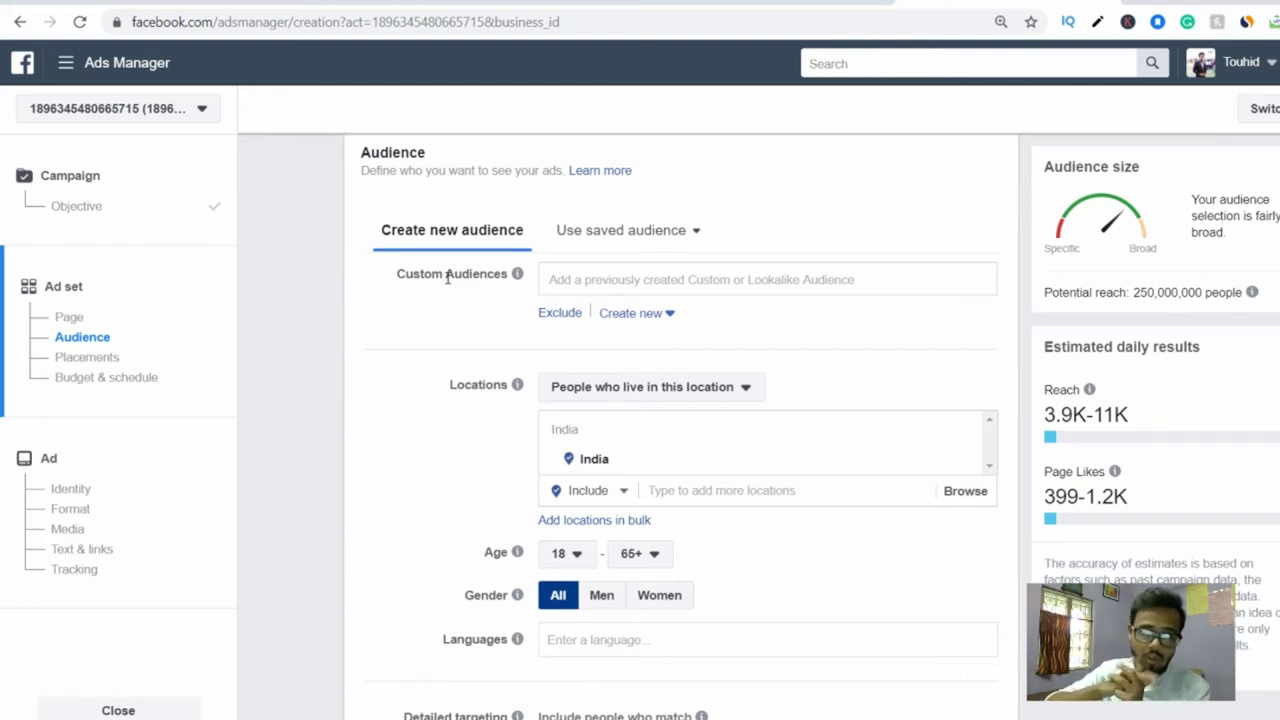
click(653, 230)
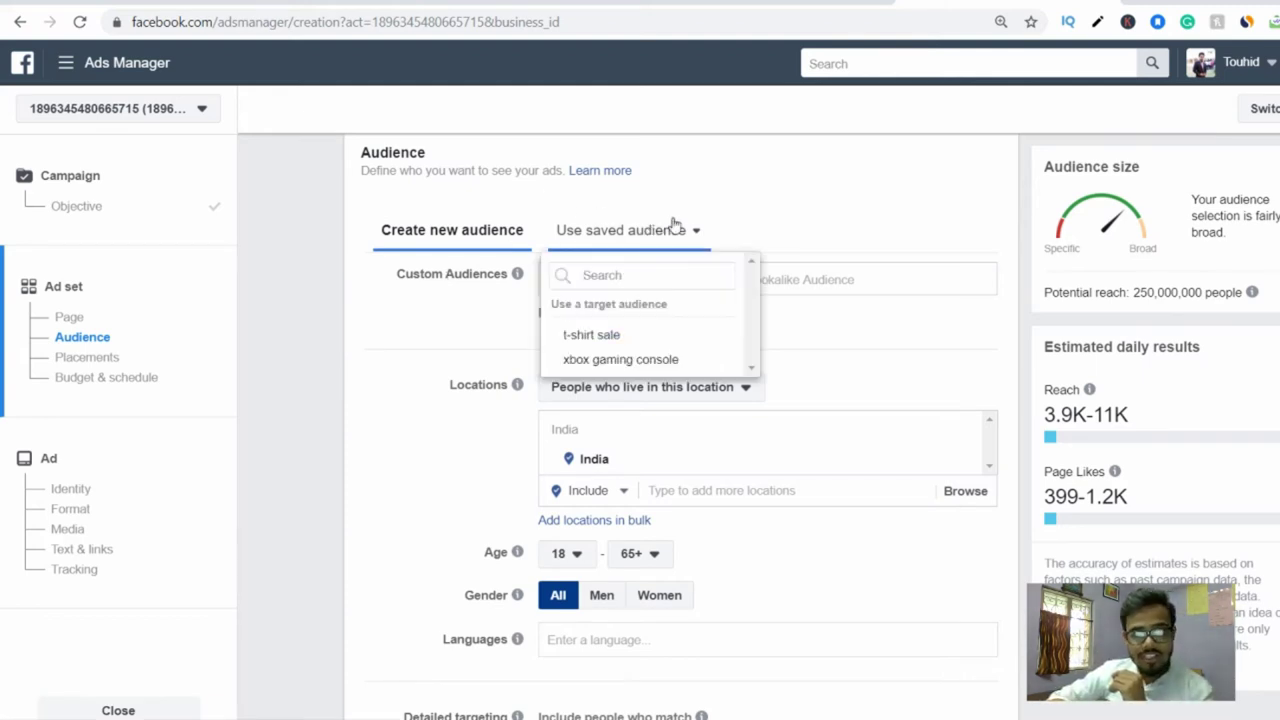
click(797, 183)
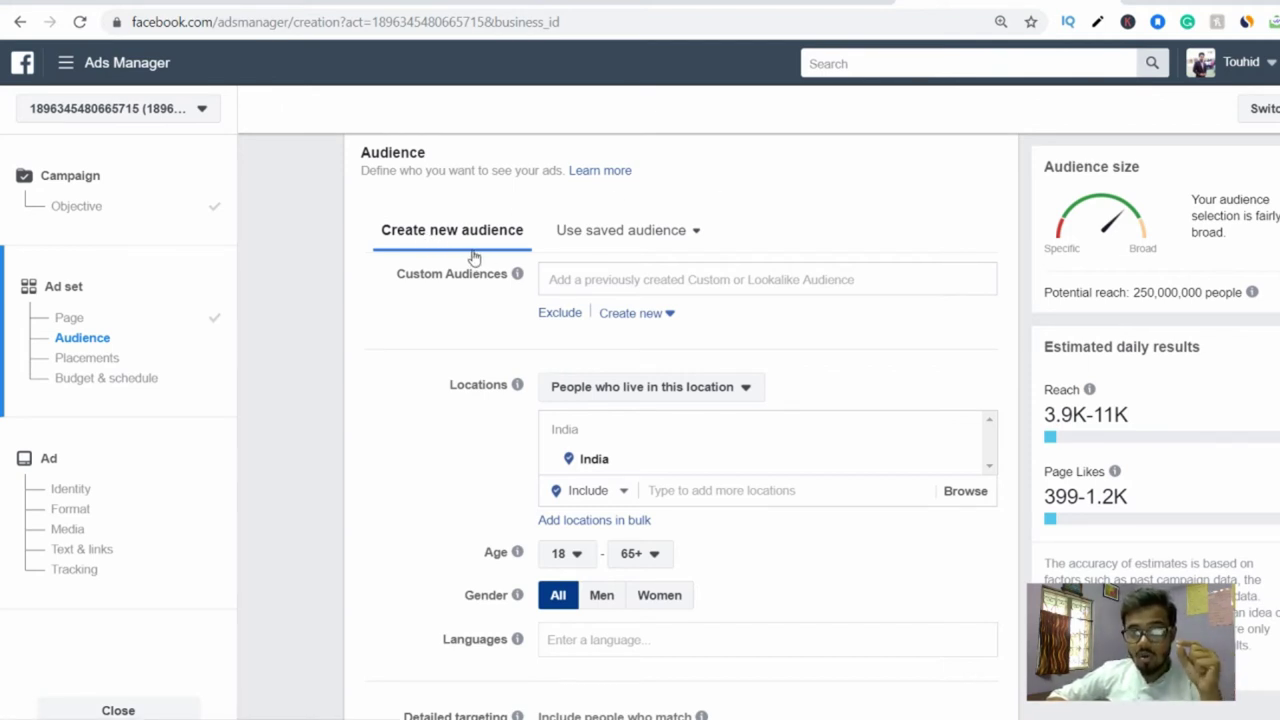
scroll(437, 463, down, 3)
scroll(434, 463, up, 2)
scroll(447, 468, up, 1)
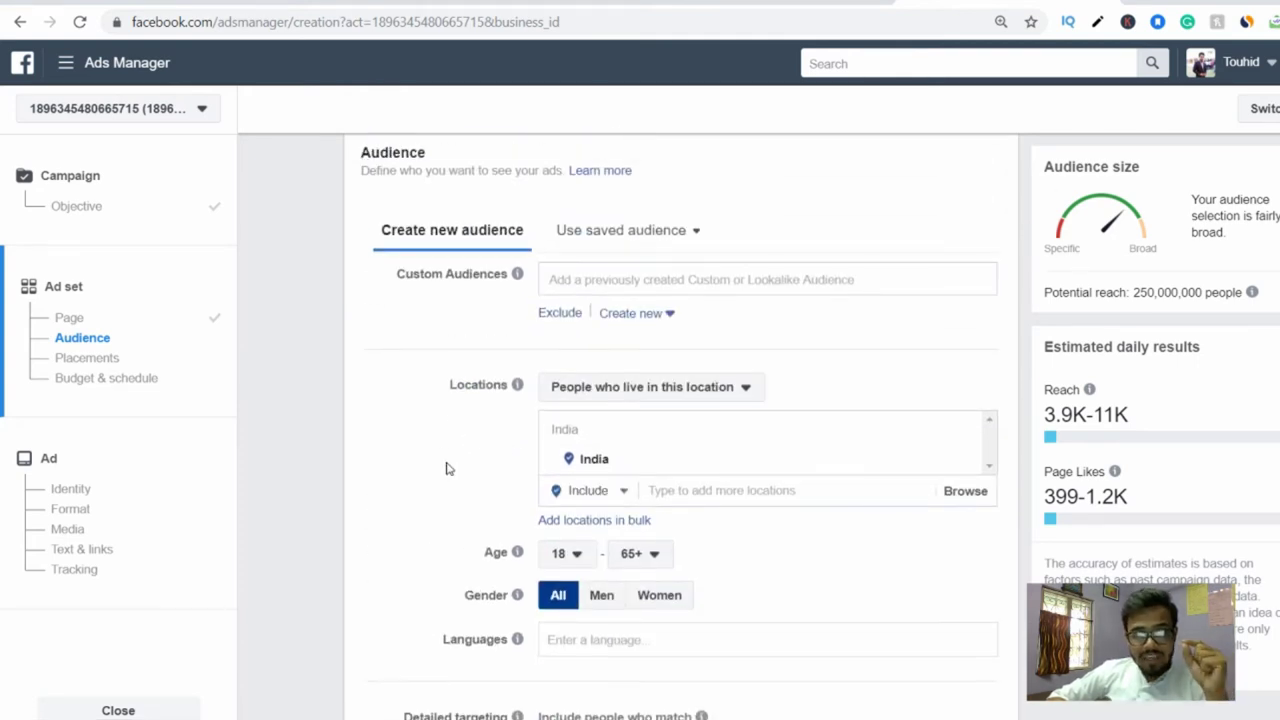
mouse_move(516, 280)
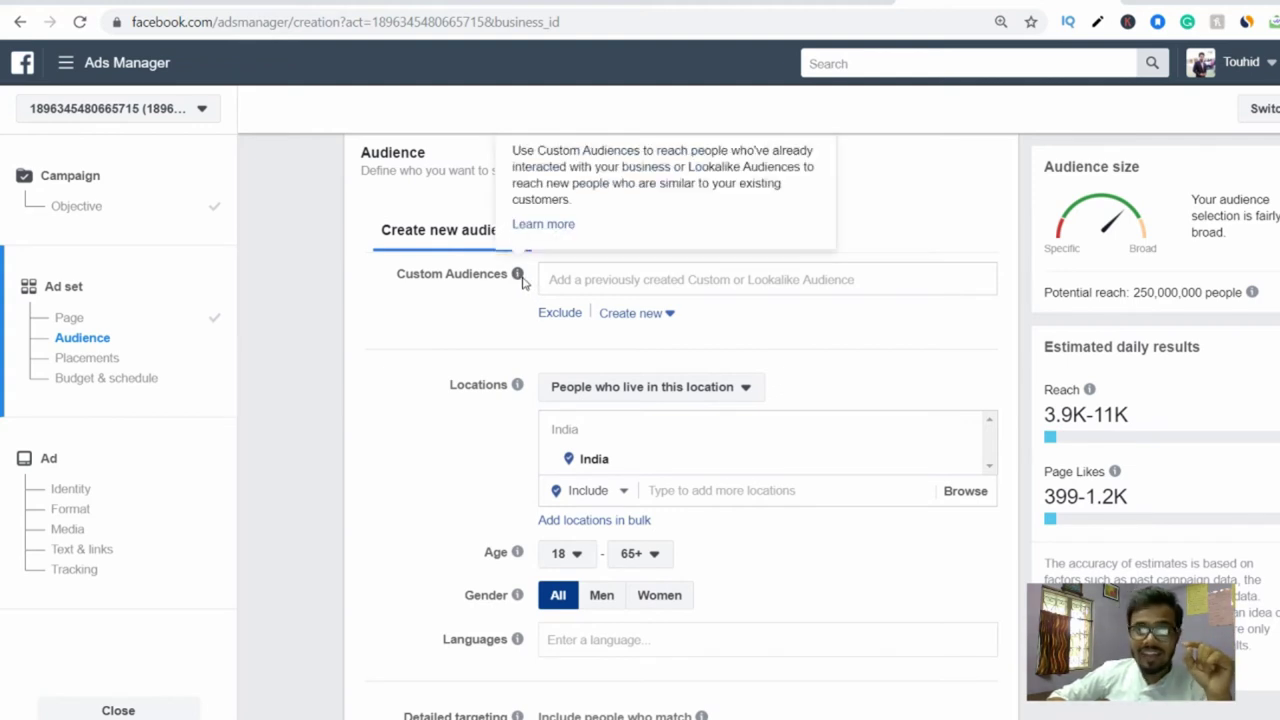
Review the available options for which people in a location the audience includes.
scroll(586, 430, down, 2)
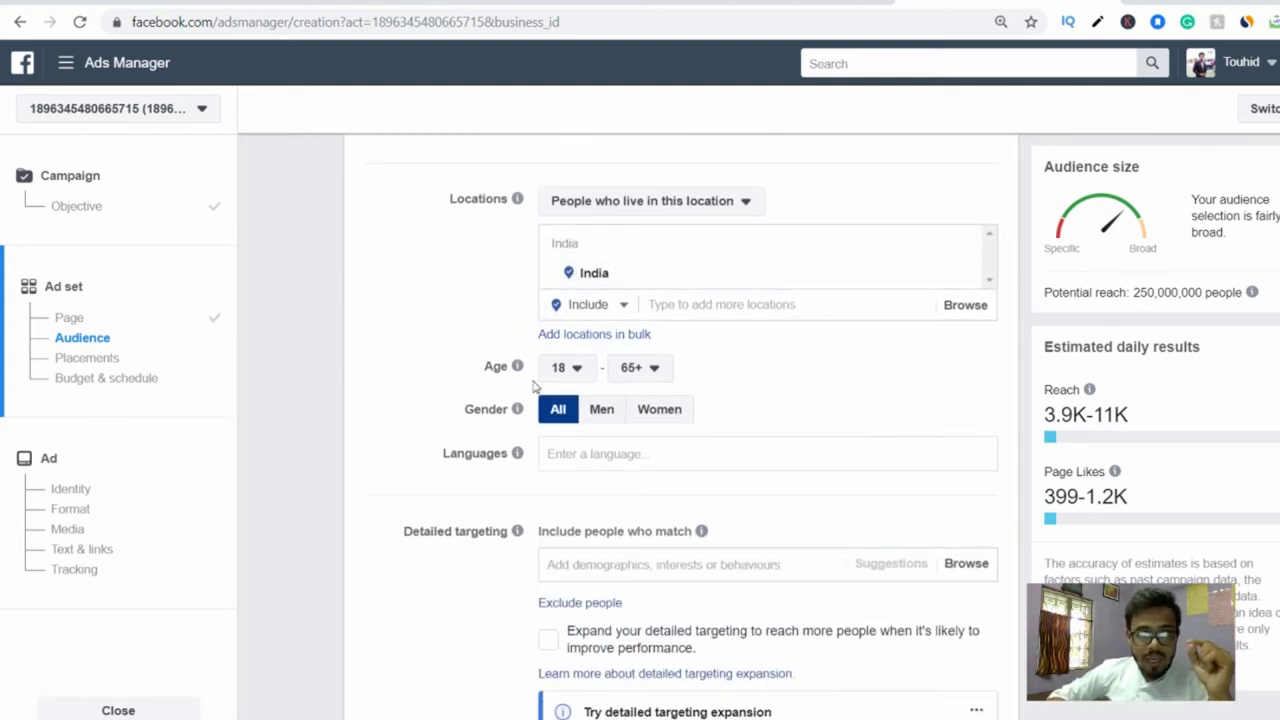
click(603, 205)
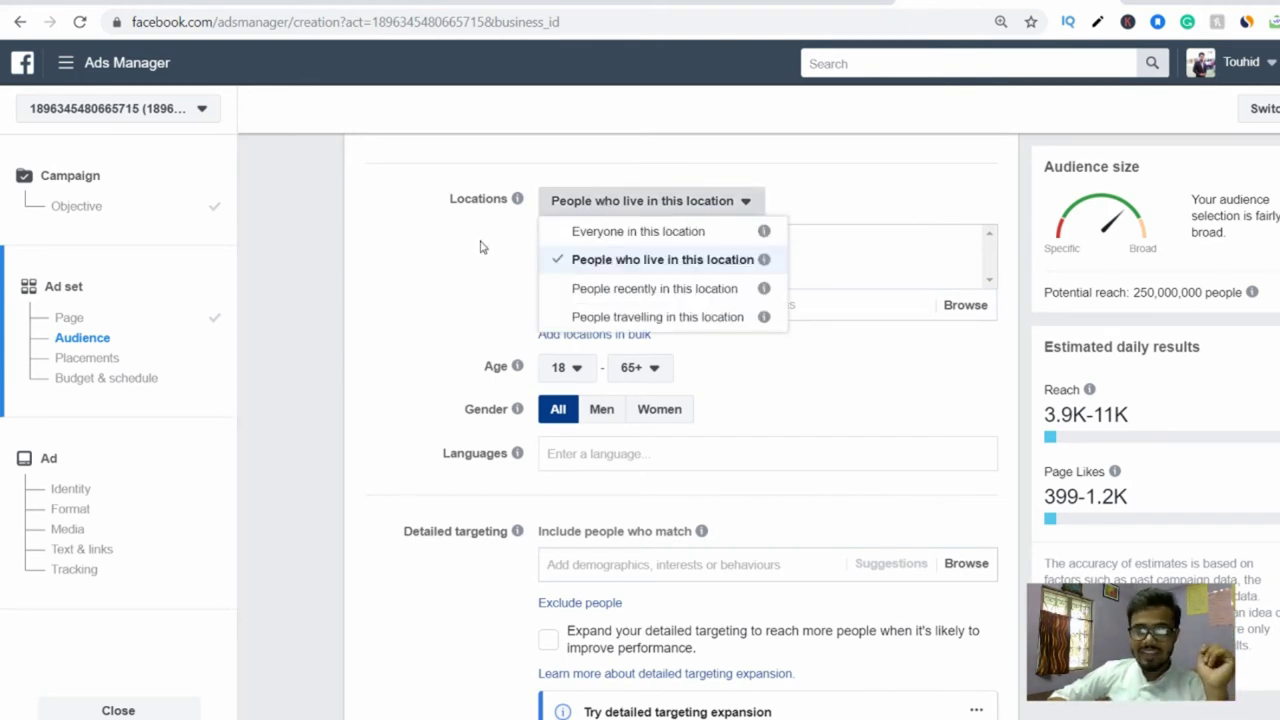
click(460, 290)
click(649, 204)
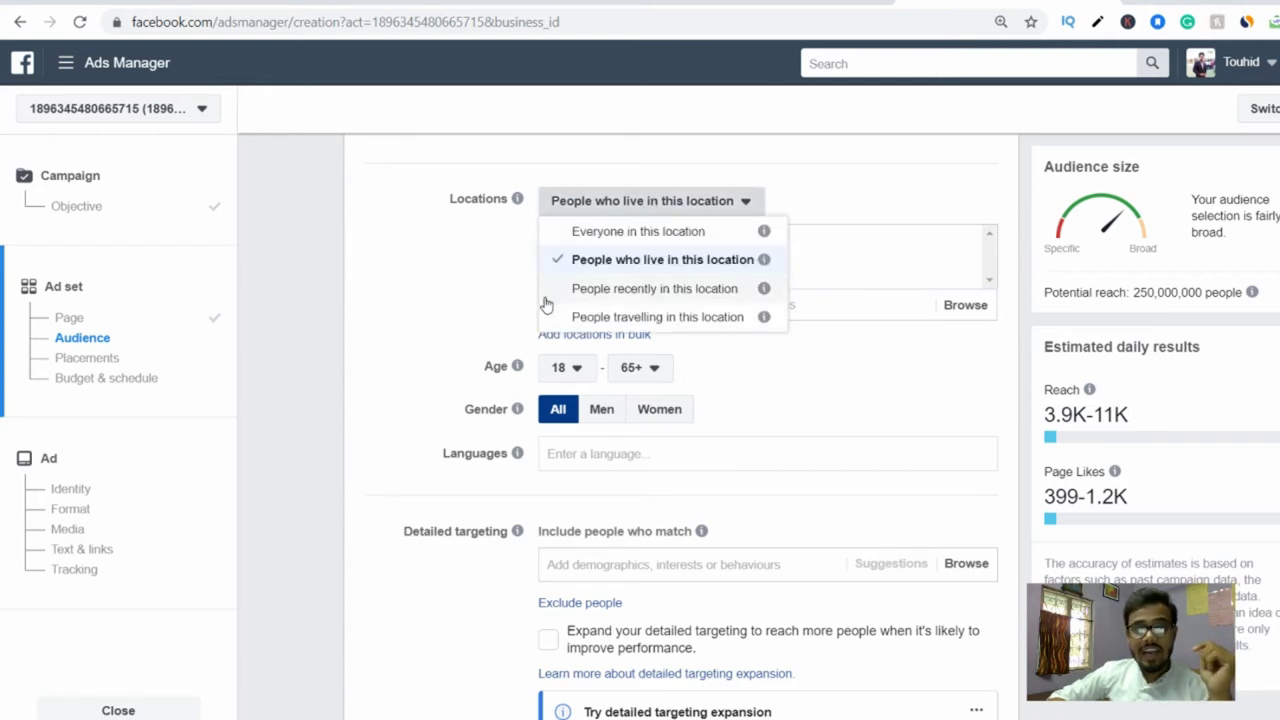
click(490, 310)
click(622, 200)
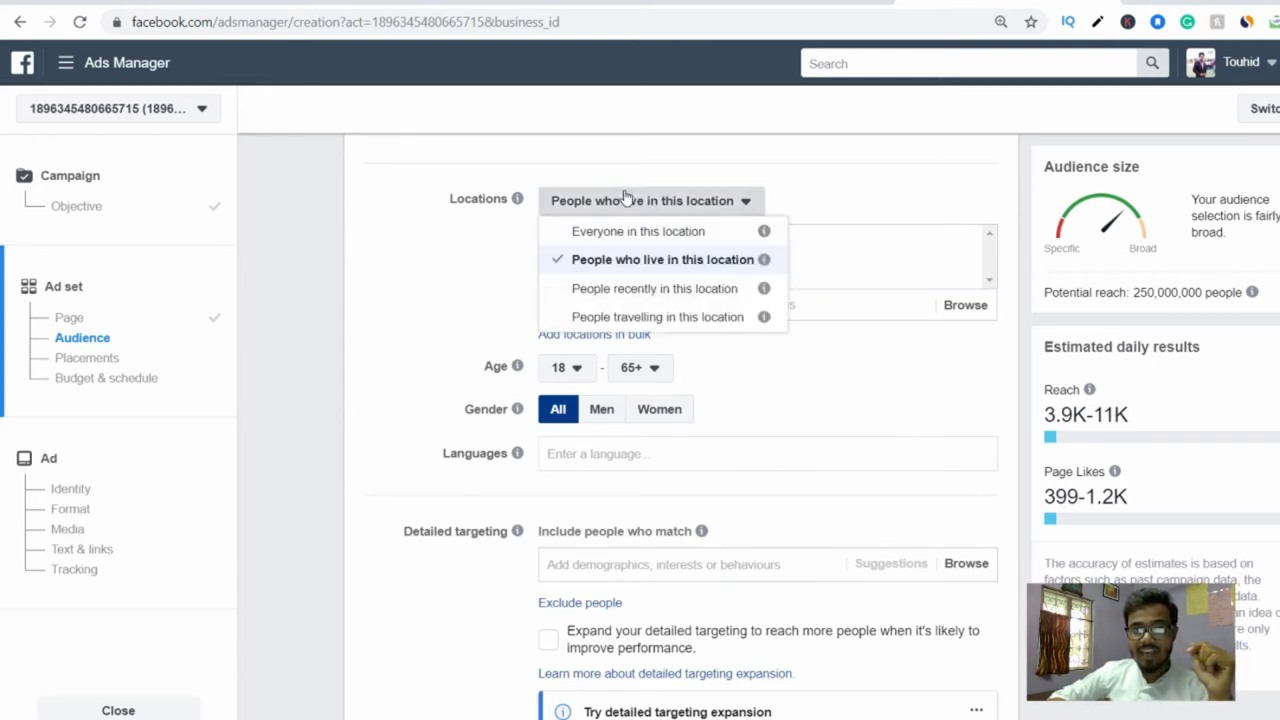
click(490, 258)
Target the city of Mumbai, Maharashtra, India as the audience location.
click(682, 302)
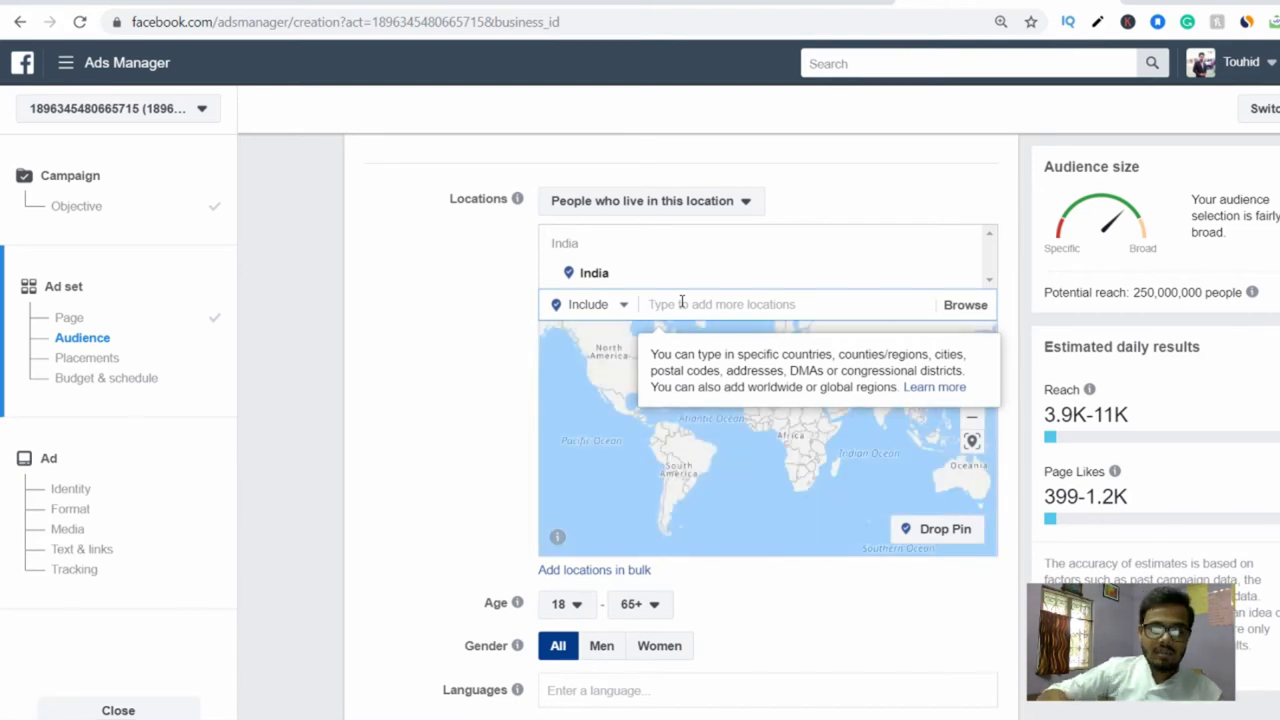
text(mumbai)
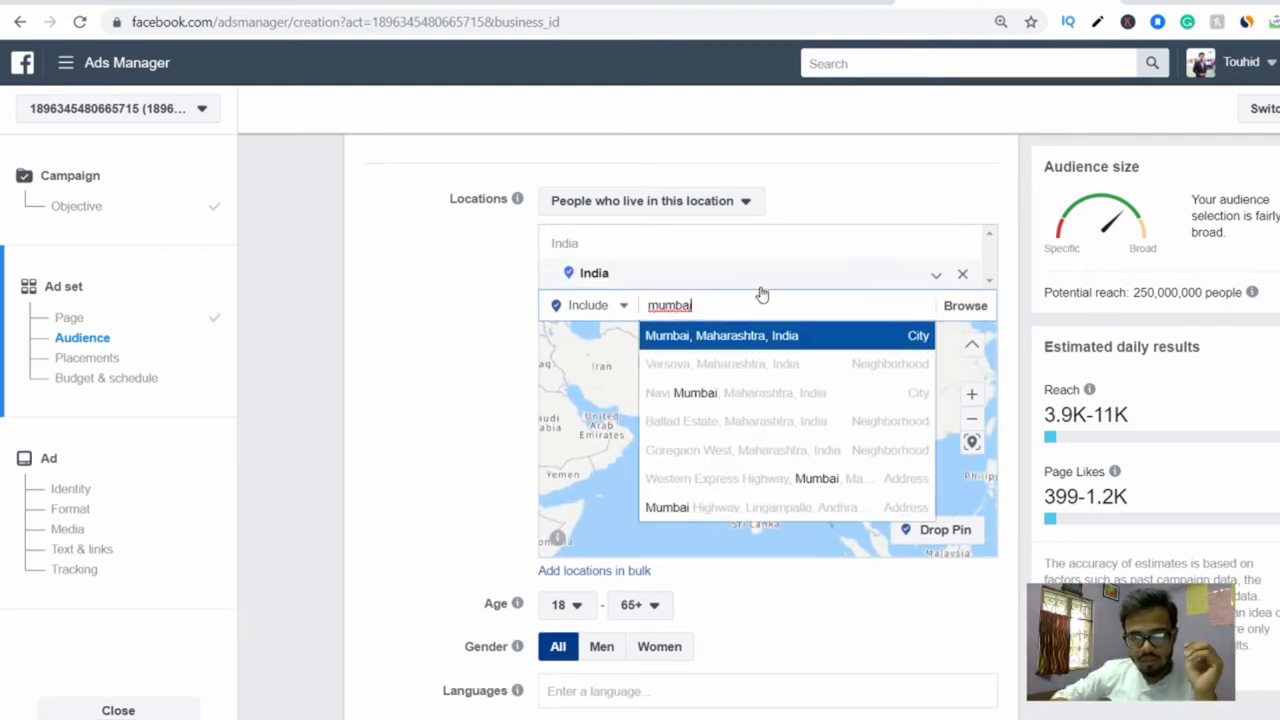
click(712, 339)
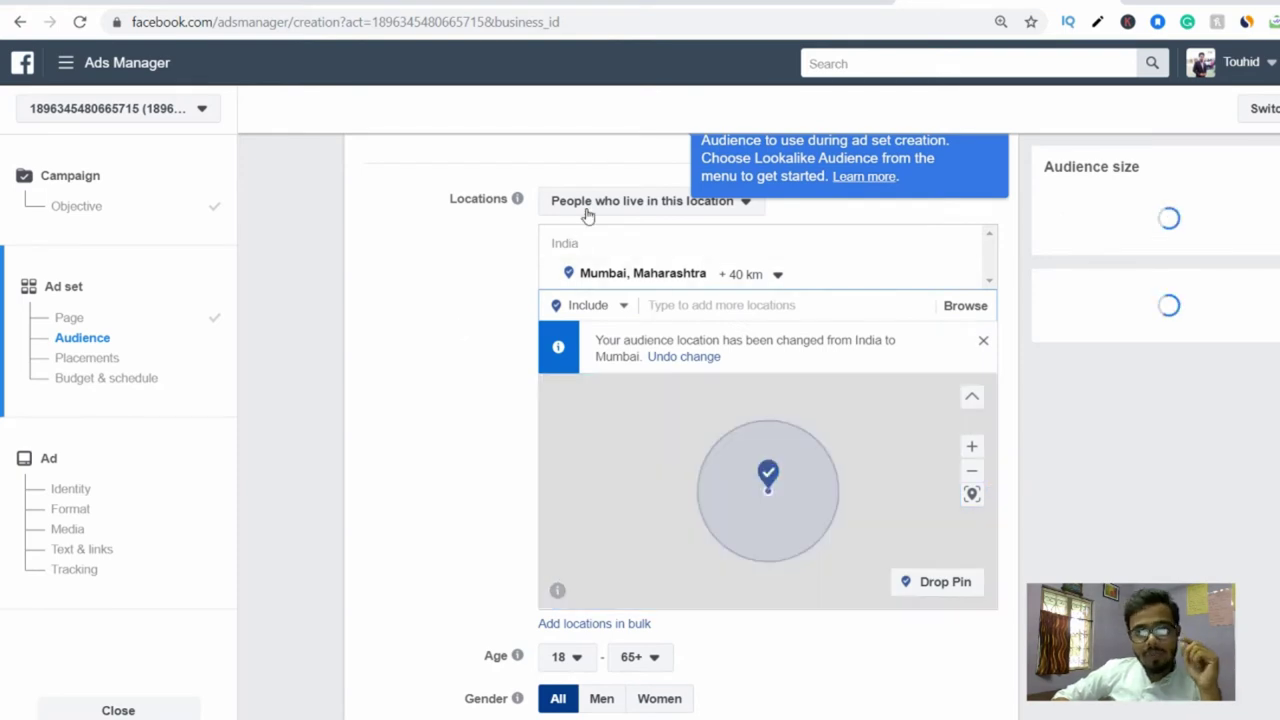
Set the audience's location targeting to Everyone in this location.
click(591, 203)
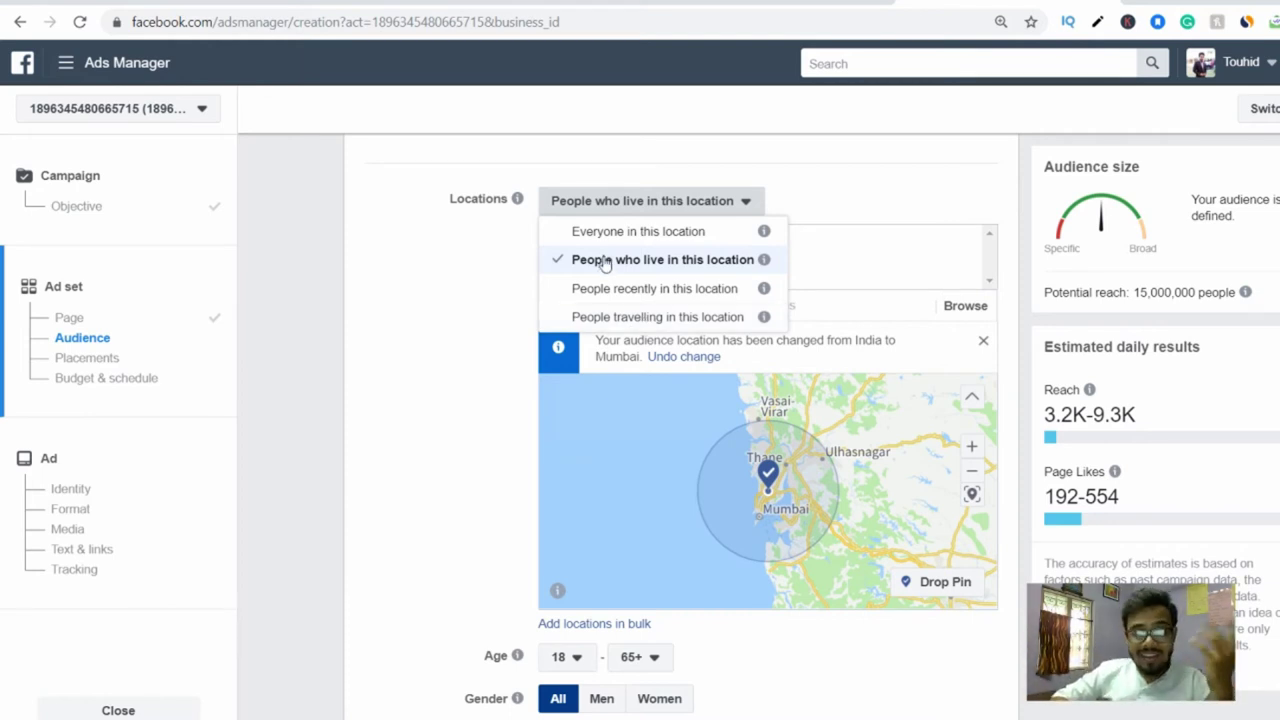
click(414, 347)
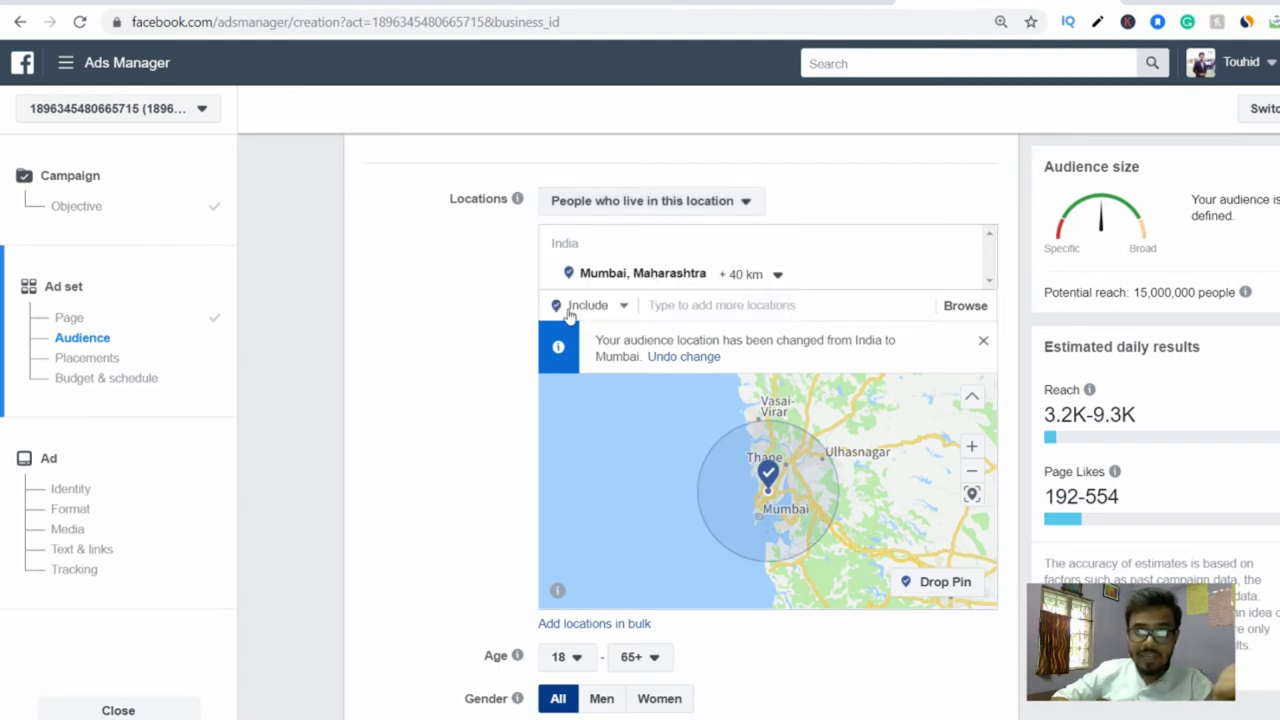
click(646, 201)
click(631, 242)
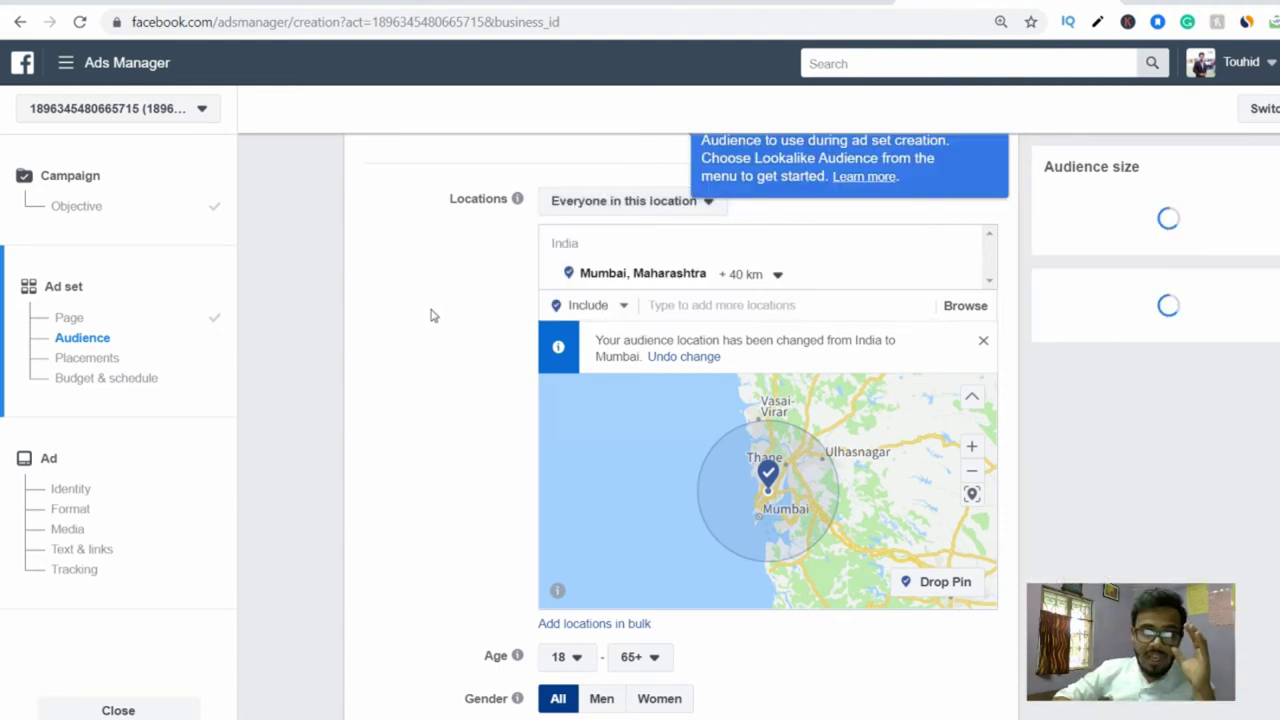
scroll(705, 320, down, 2)
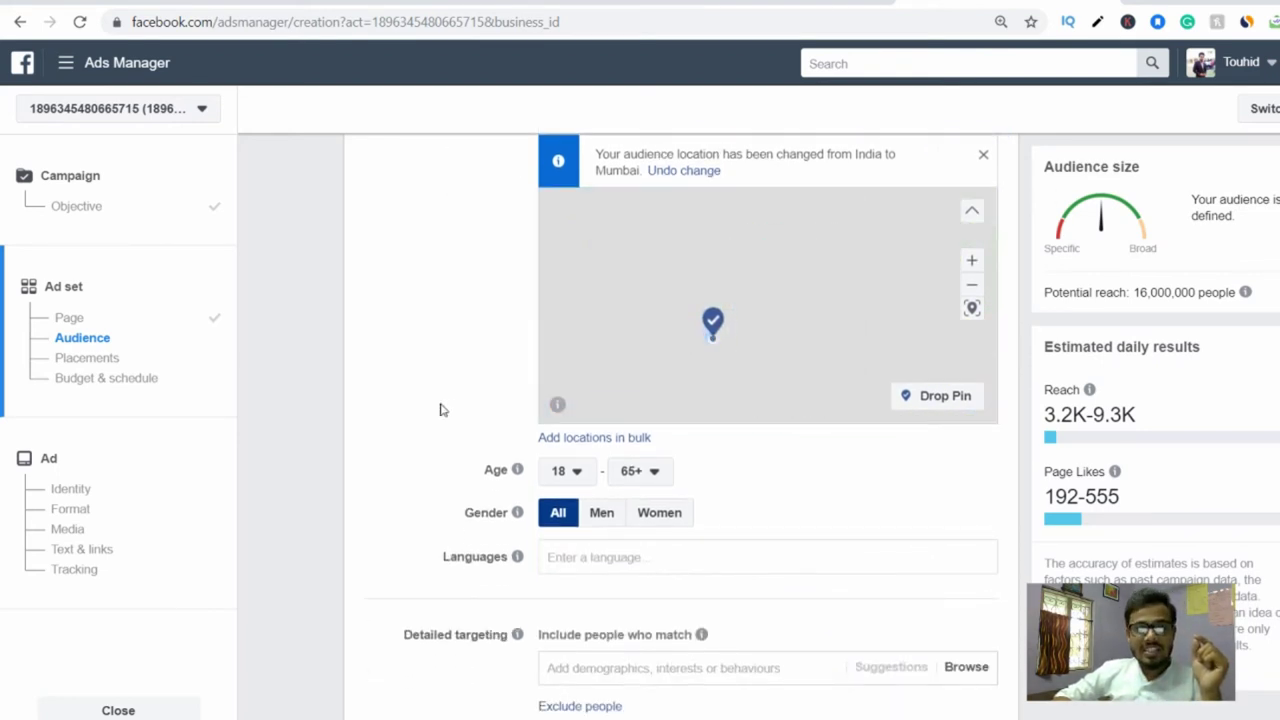
Set the audience's age range to 16–24.
scroll(443, 409, down, 2)
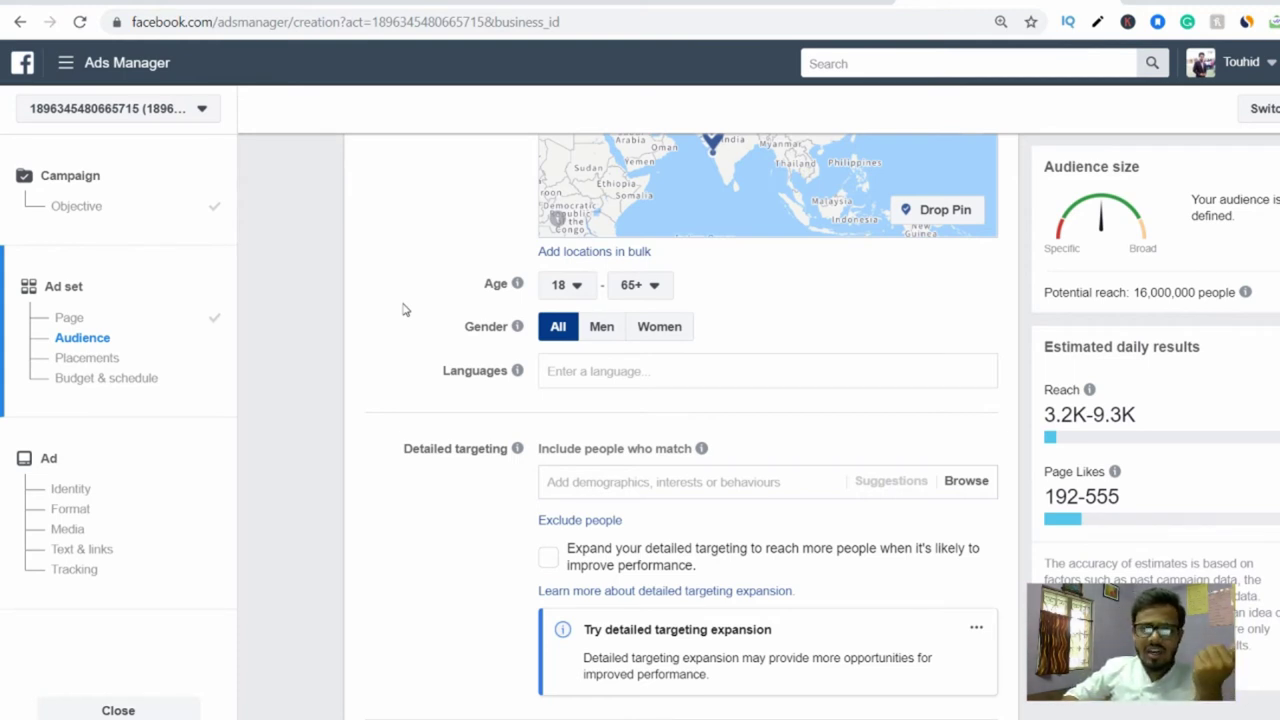
click(577, 294)
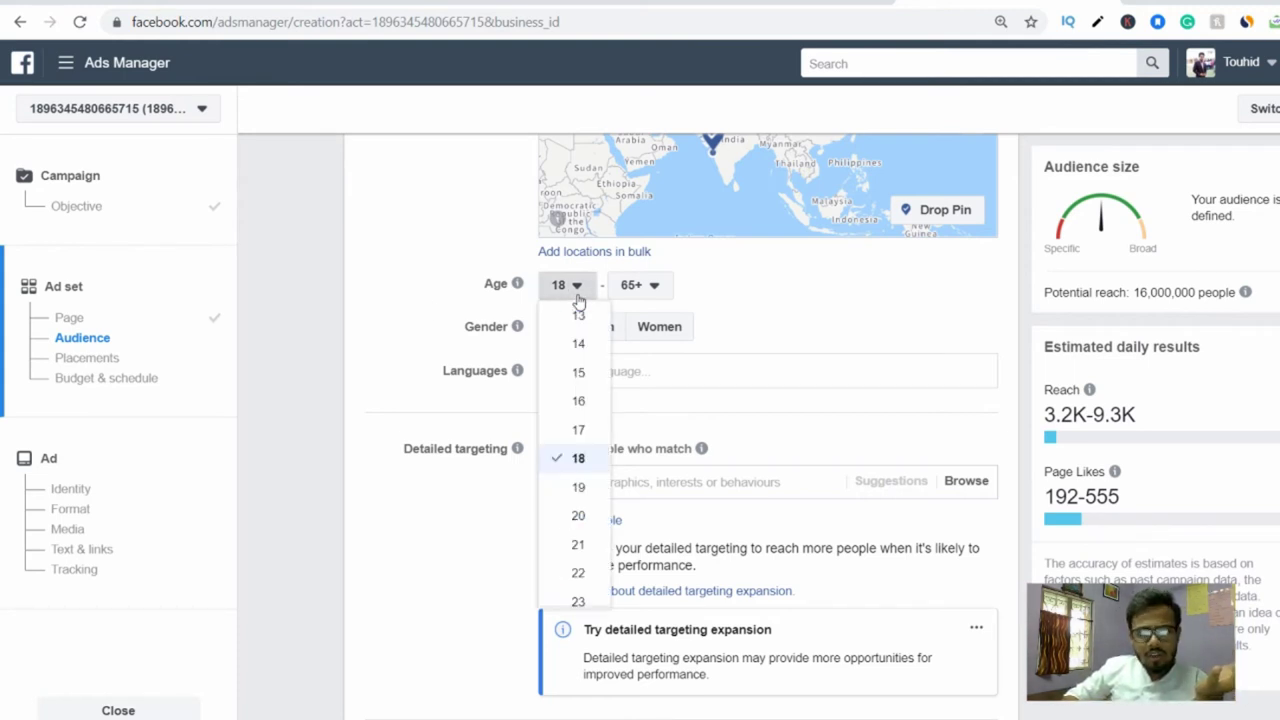
click(579, 401)
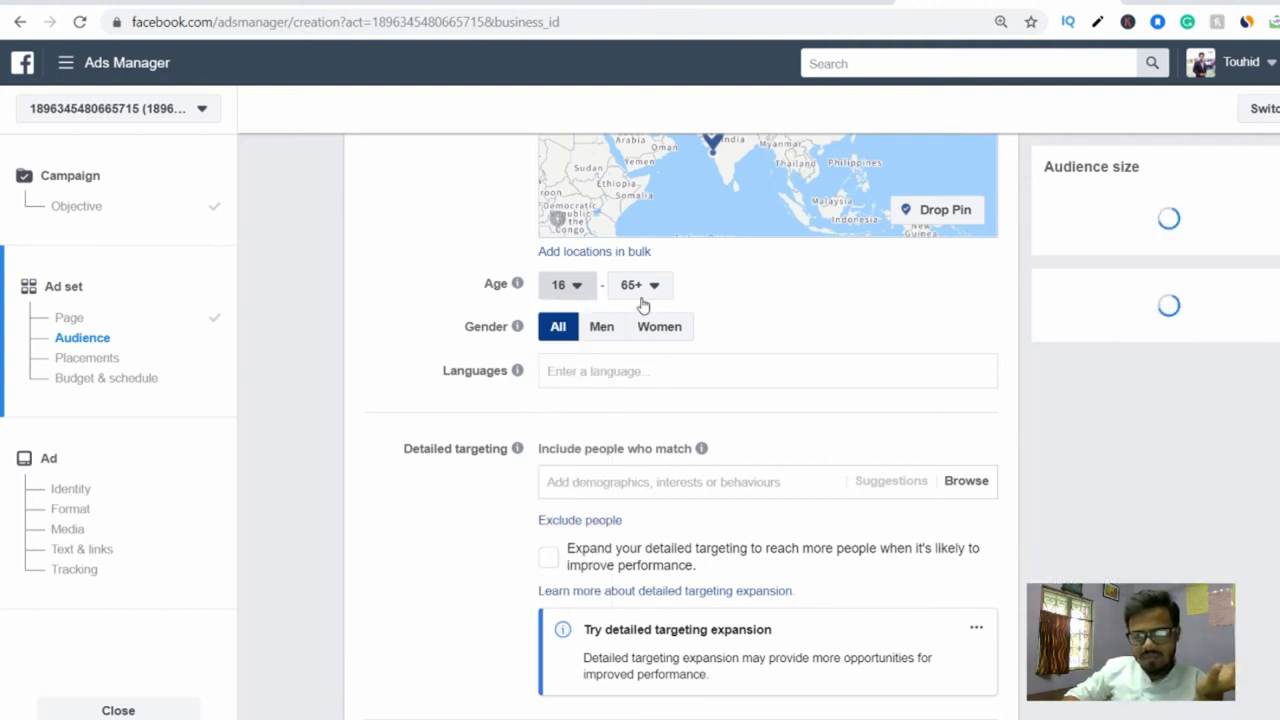
click(643, 291)
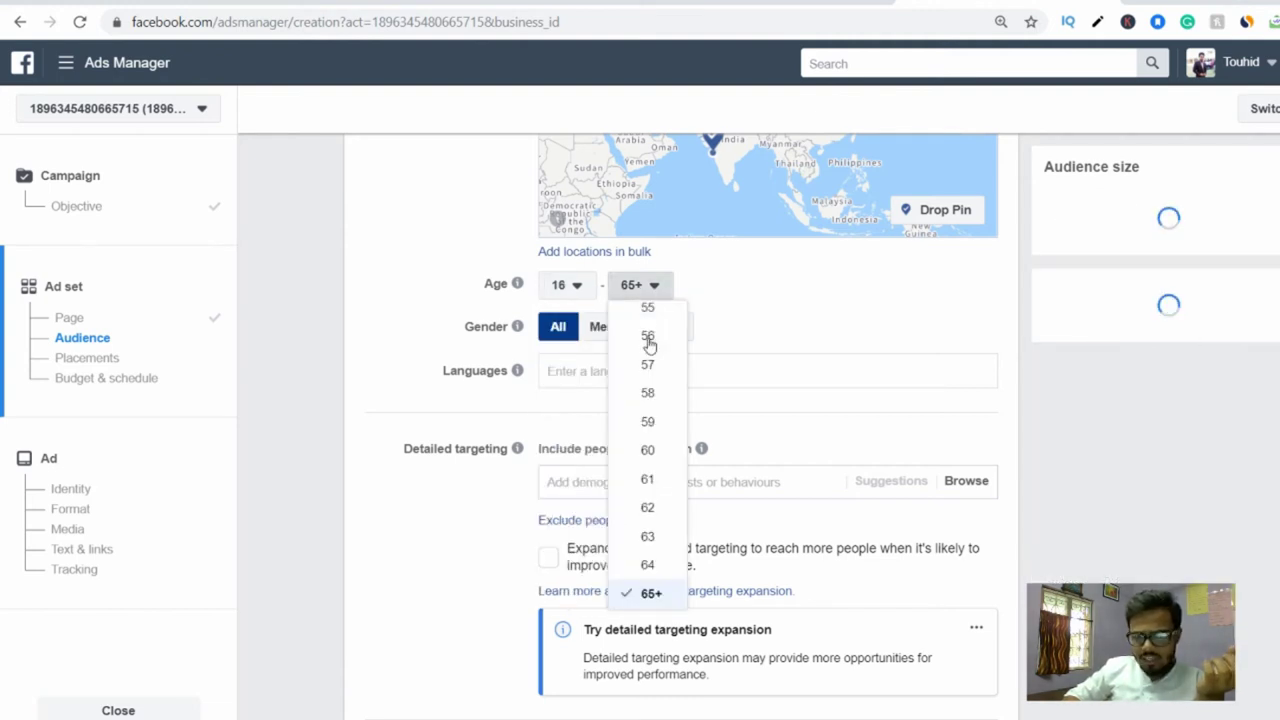
scroll(647, 423, up, 8)
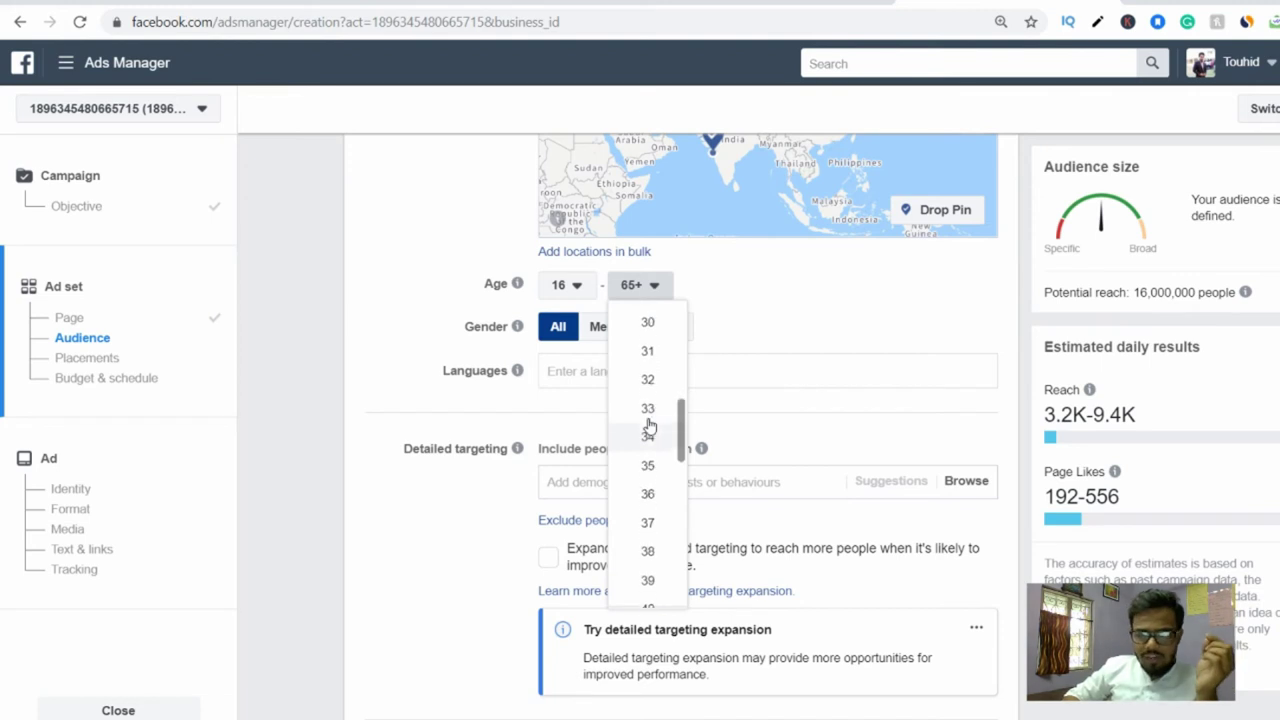
scroll(648, 420, up, 3)
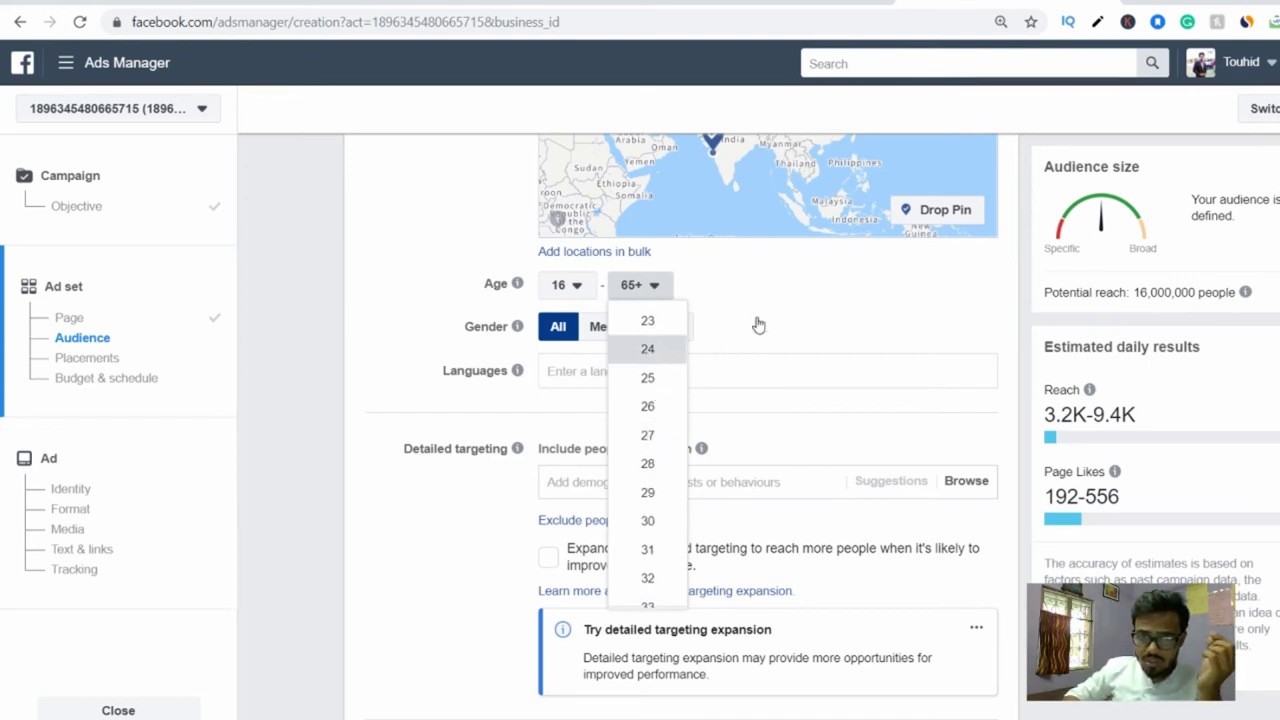
key(Return)
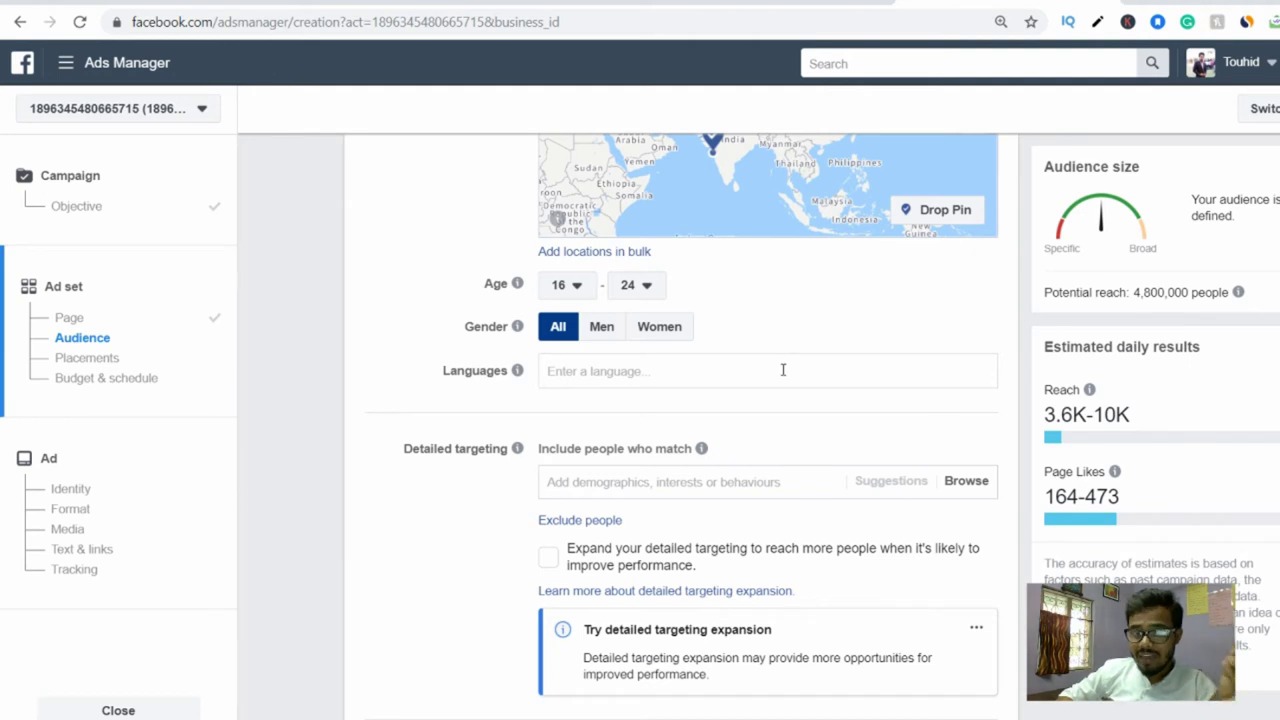
Add Hindi and English (All) as the audience's languages.
mouse_move(517, 330)
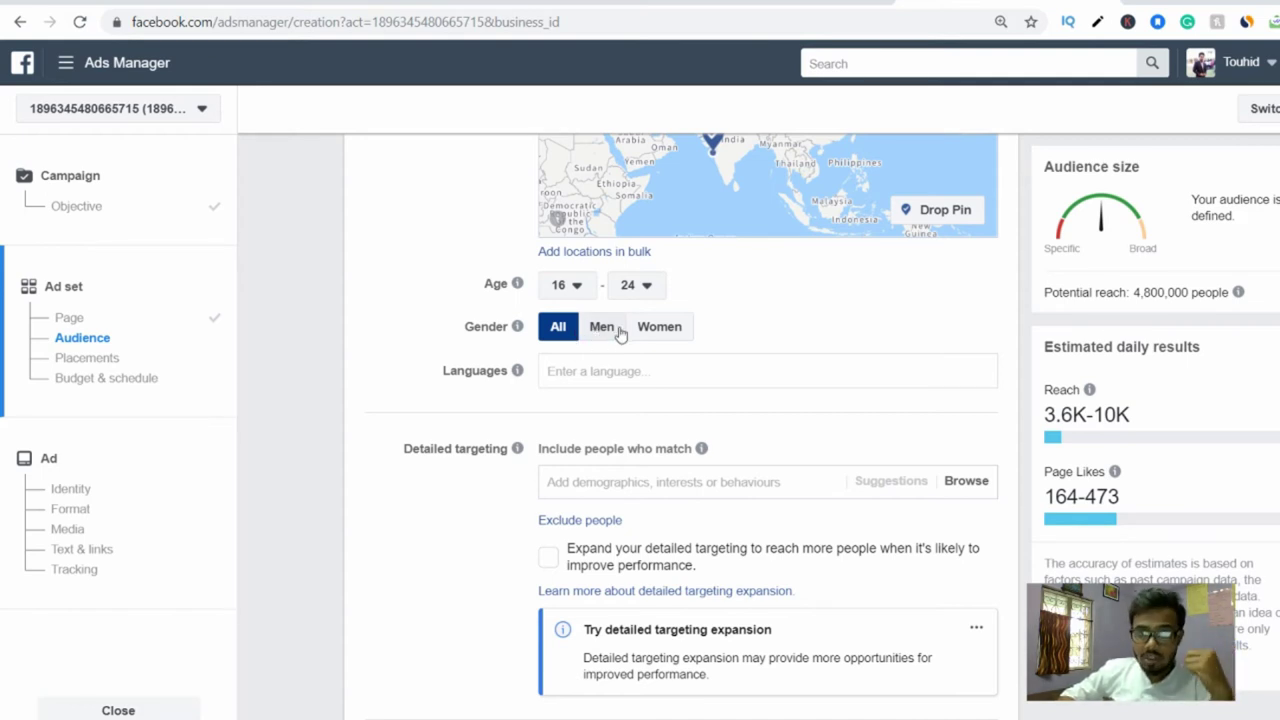
mouse_move(499, 373)
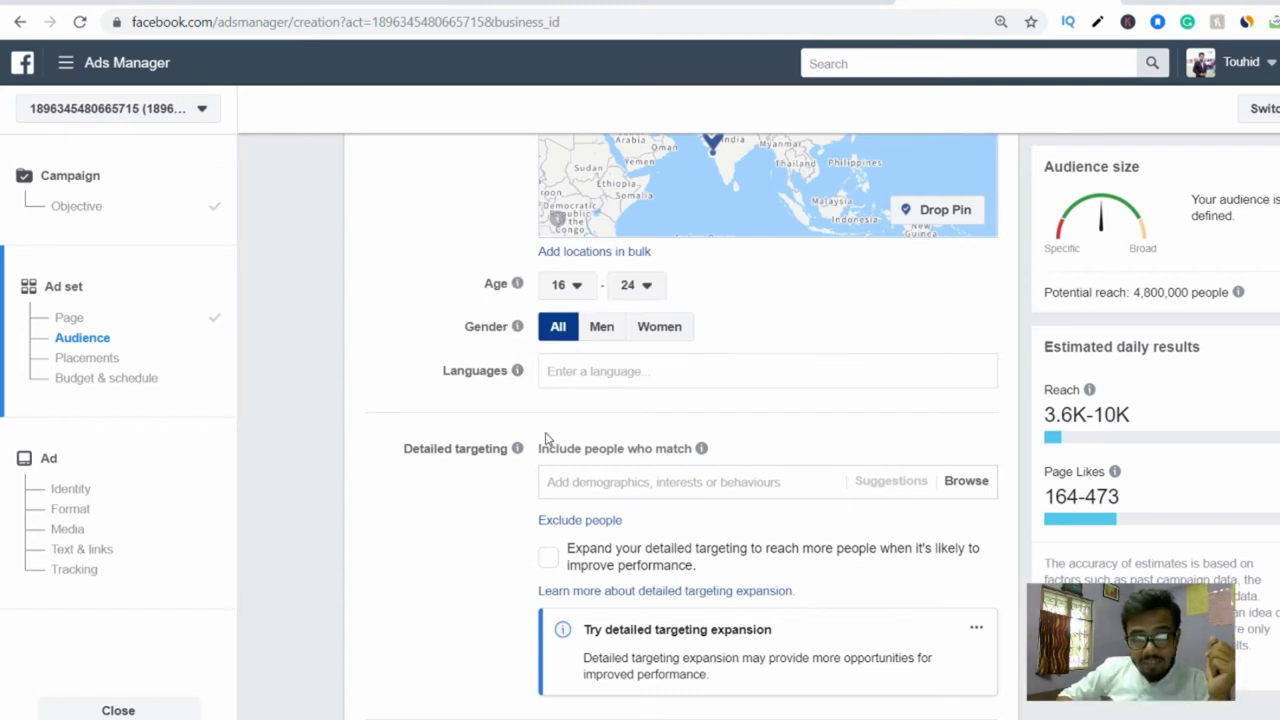
click(577, 371)
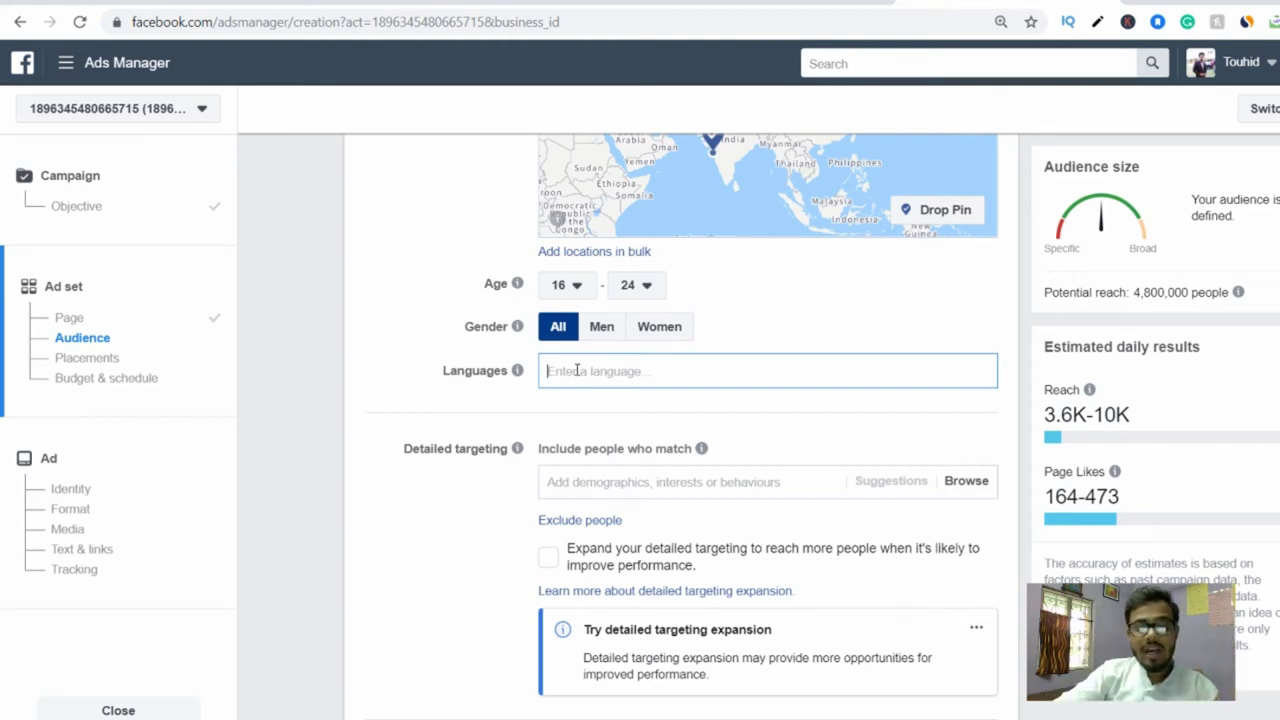
text(hindi)
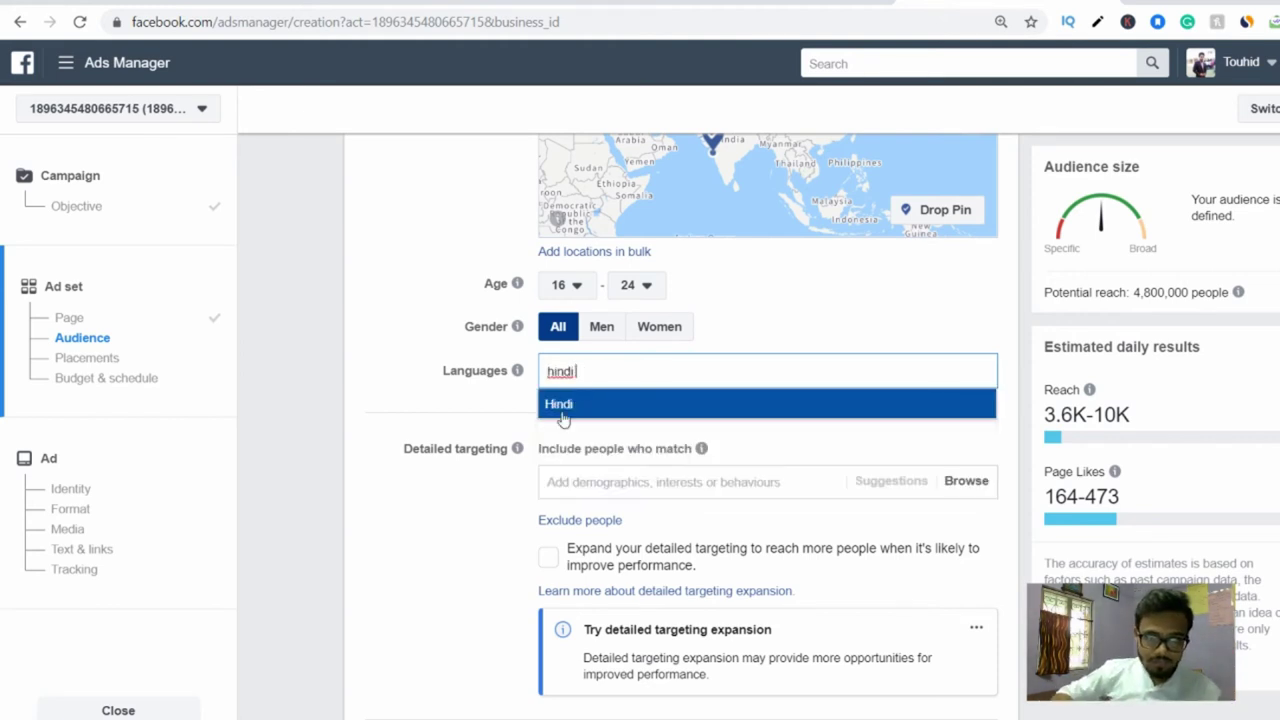
click(574, 408)
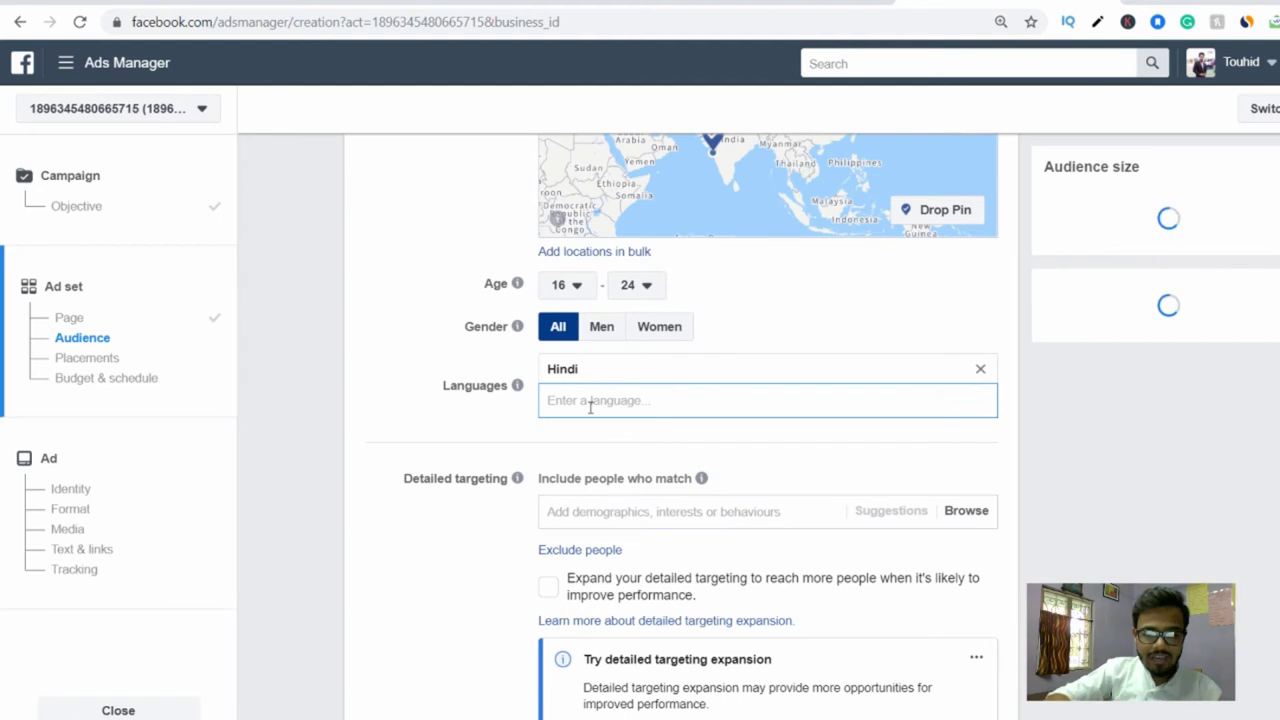
text(engli)
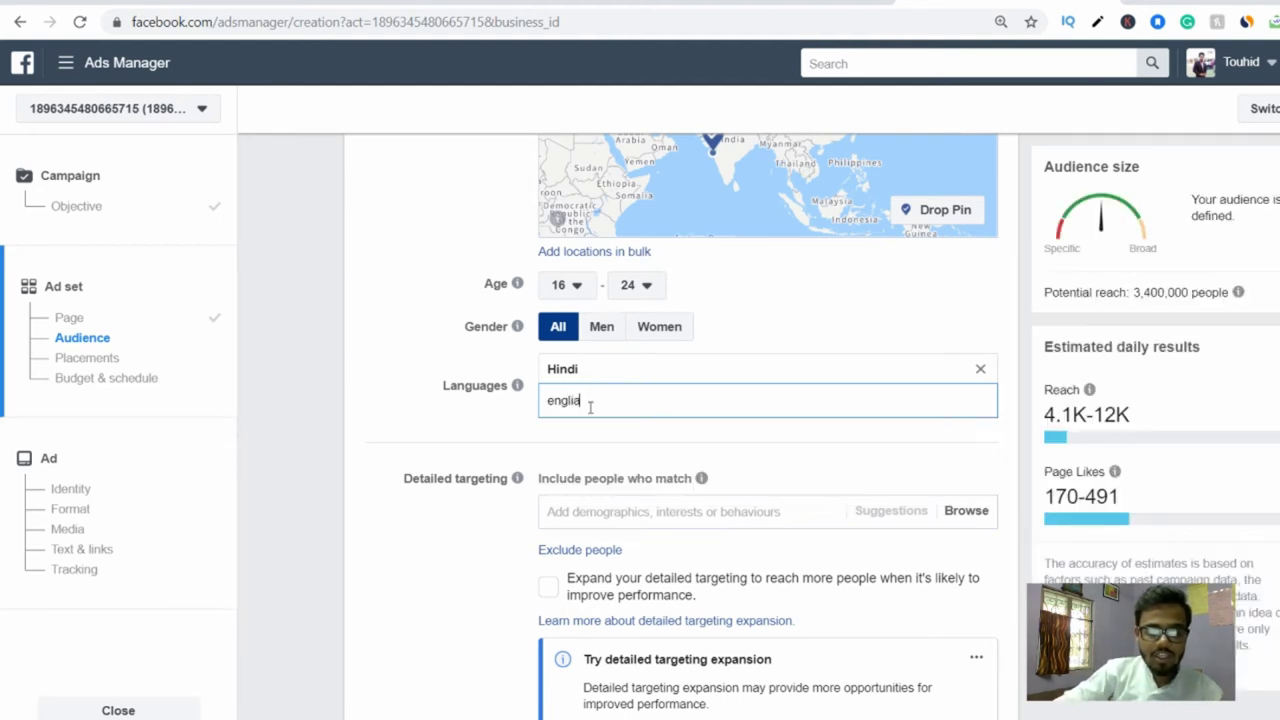
text(sh)
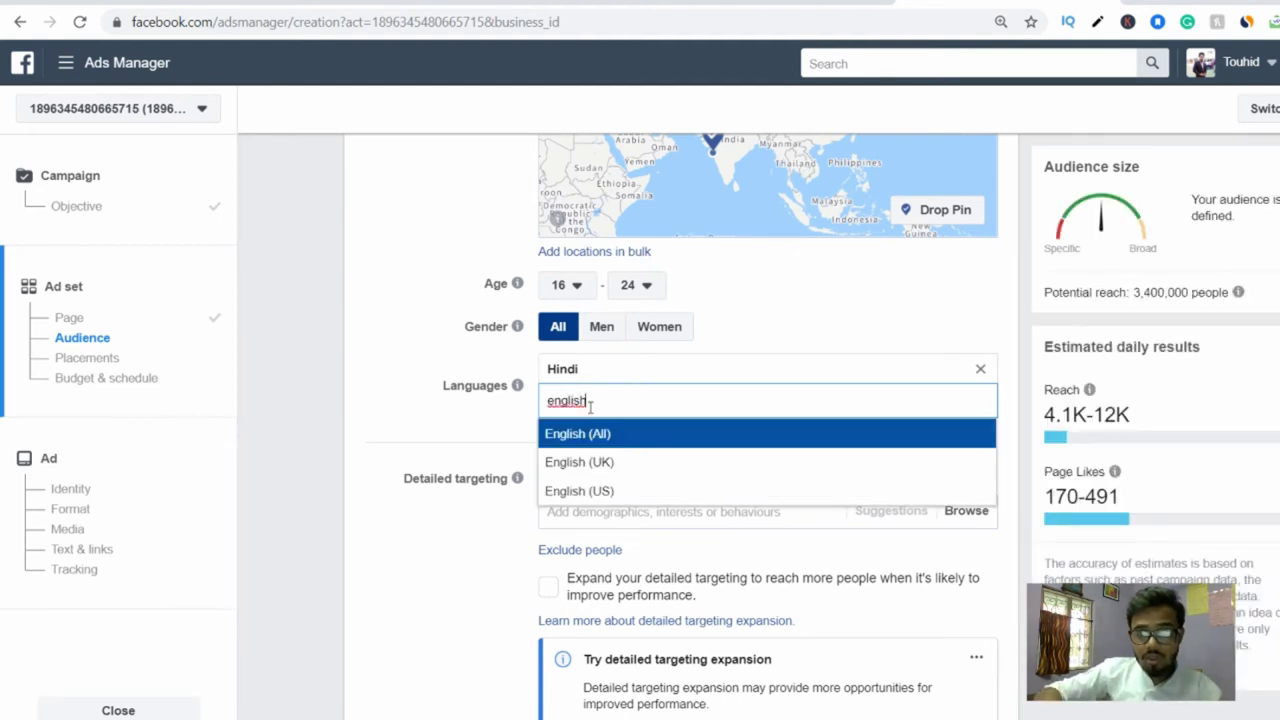
click(590, 437)
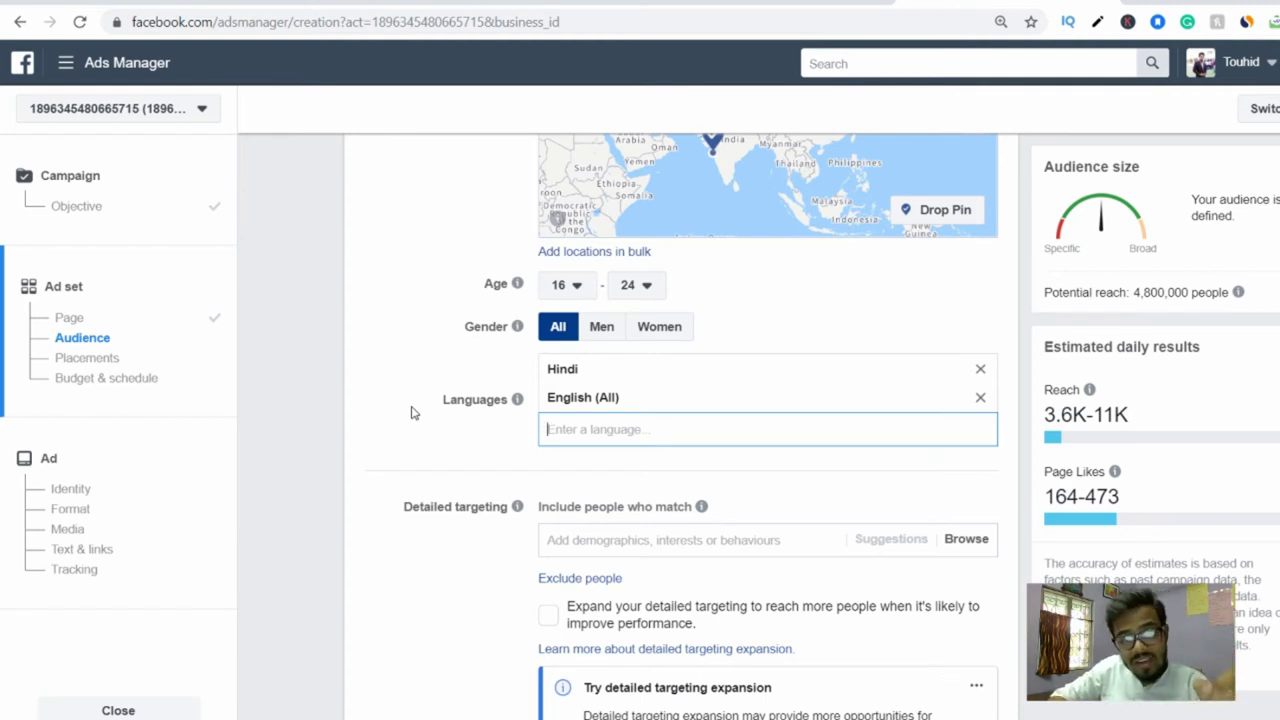
Add the eBay interest to the people included in the audience's detailed targeting.
scroll(515, 488, down, 1)
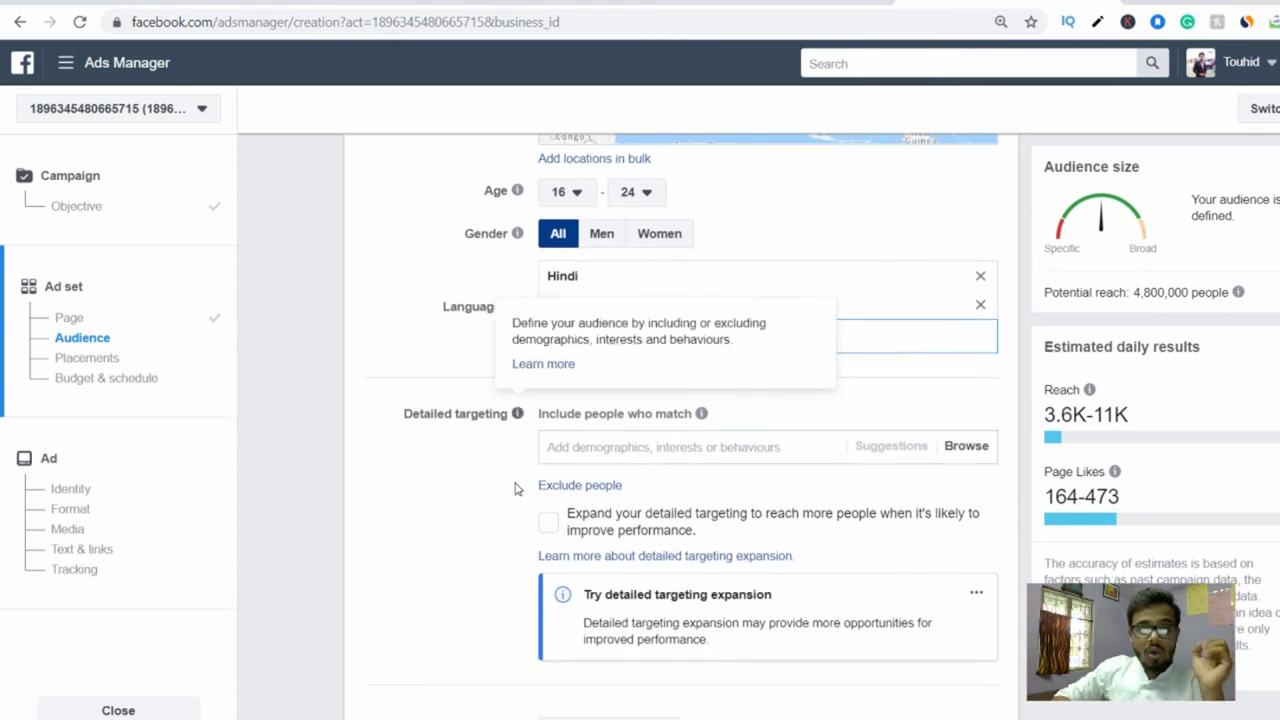
scroll(515, 488, down, 1)
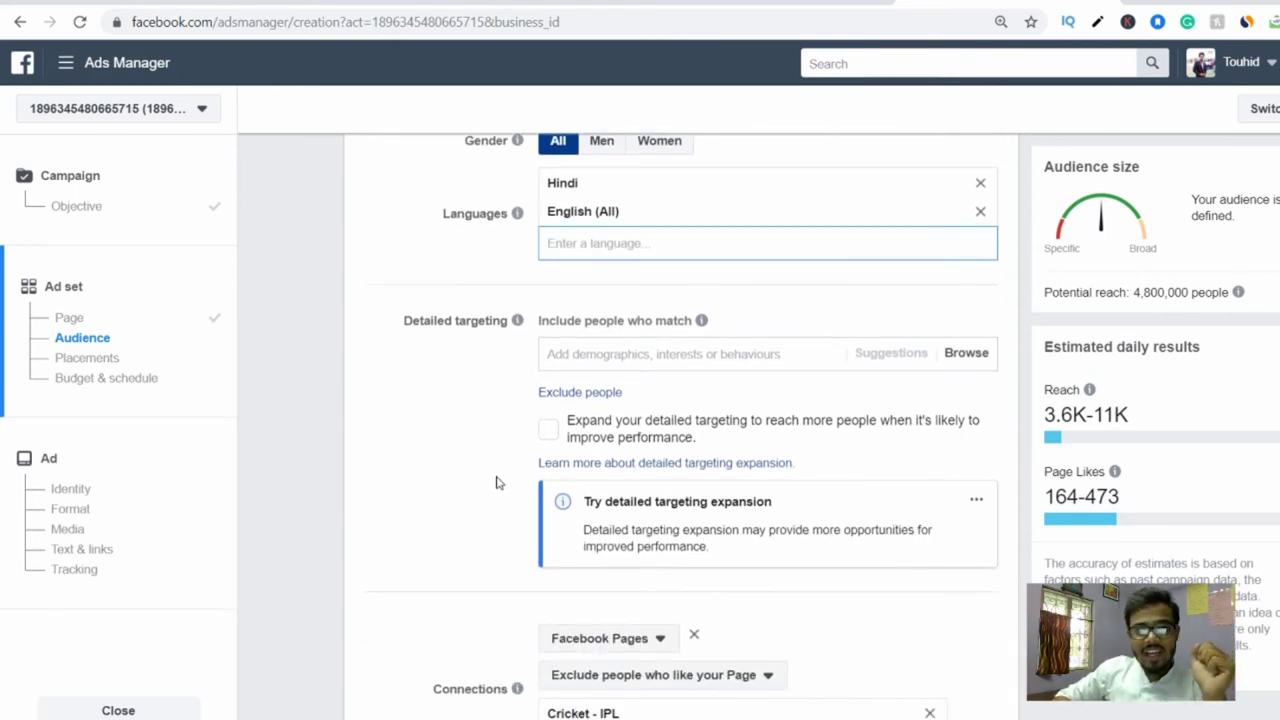
click(583, 354)
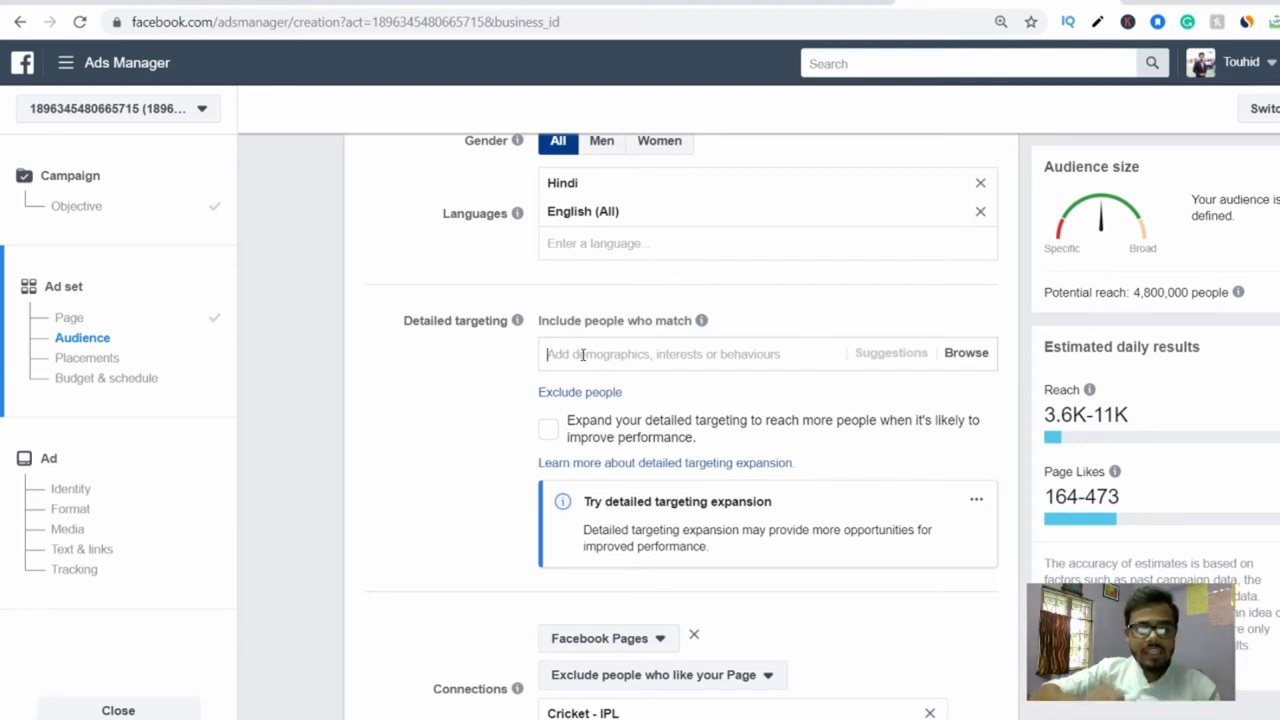
text(ebay)
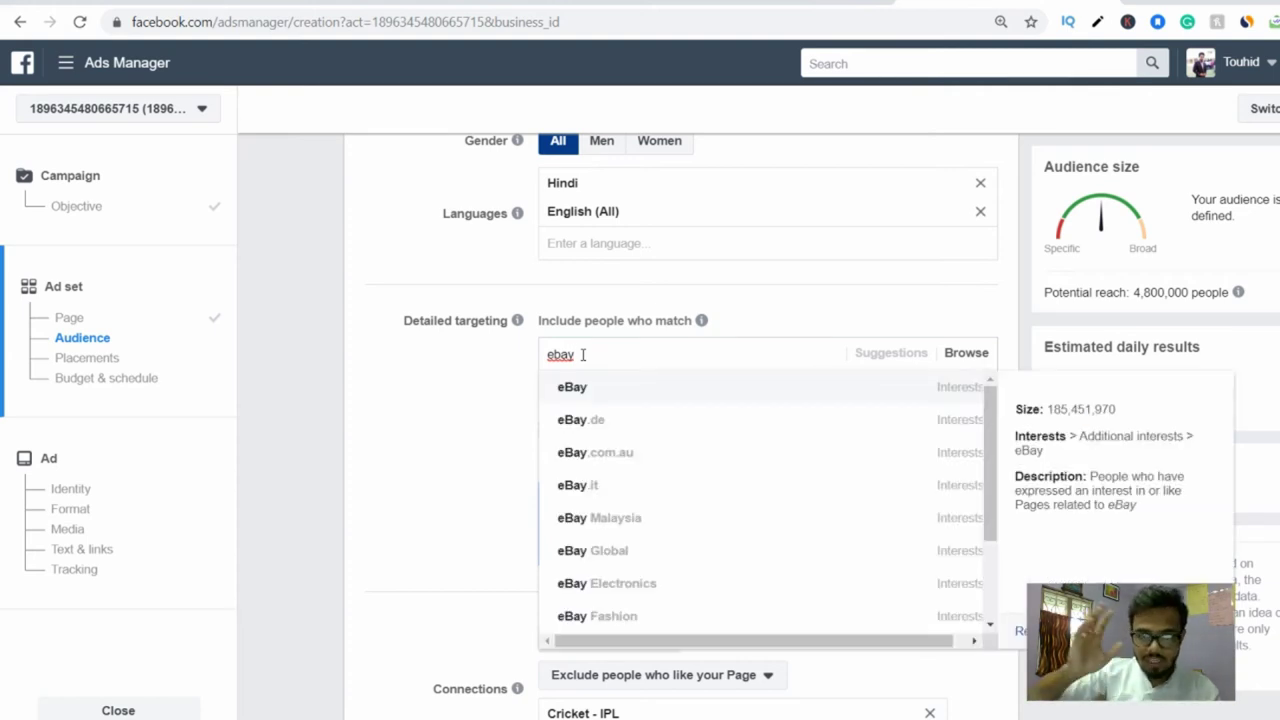
click(586, 394)
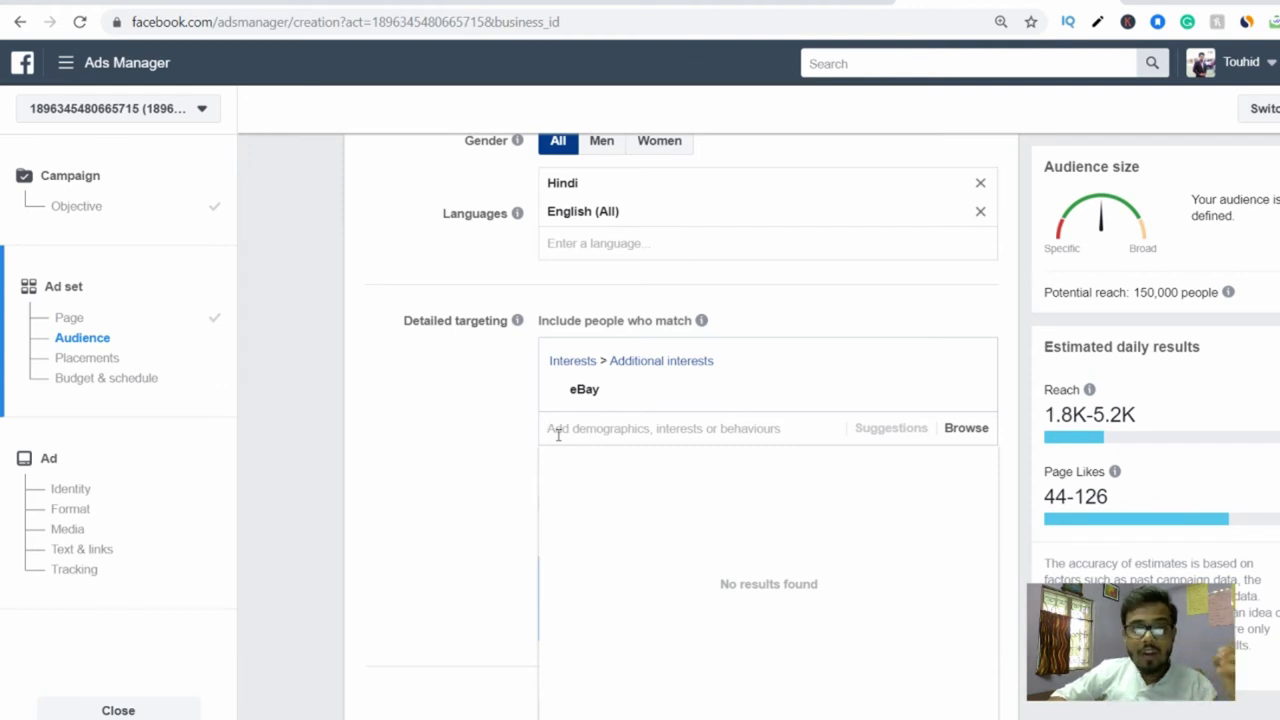
click(464, 440)
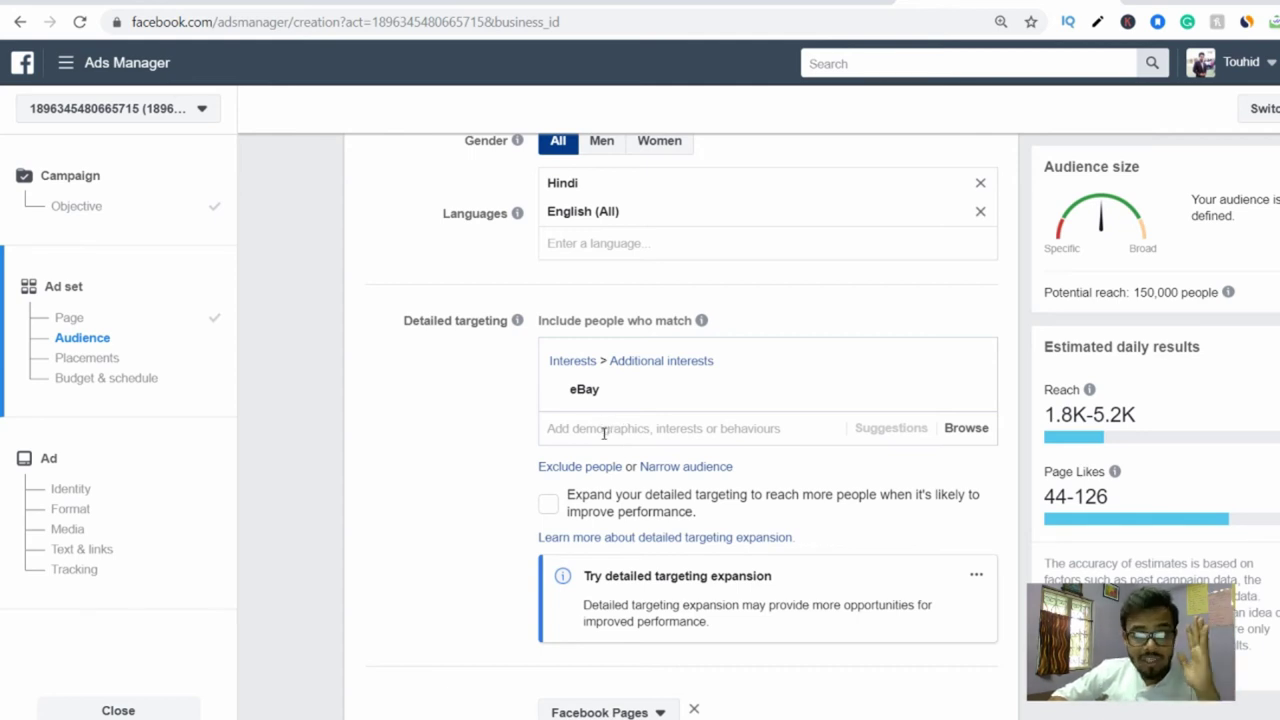
Remove the Cricket - IPL Page from the connections that exclude people who like your Page.
scroll(604, 443, down, 4)
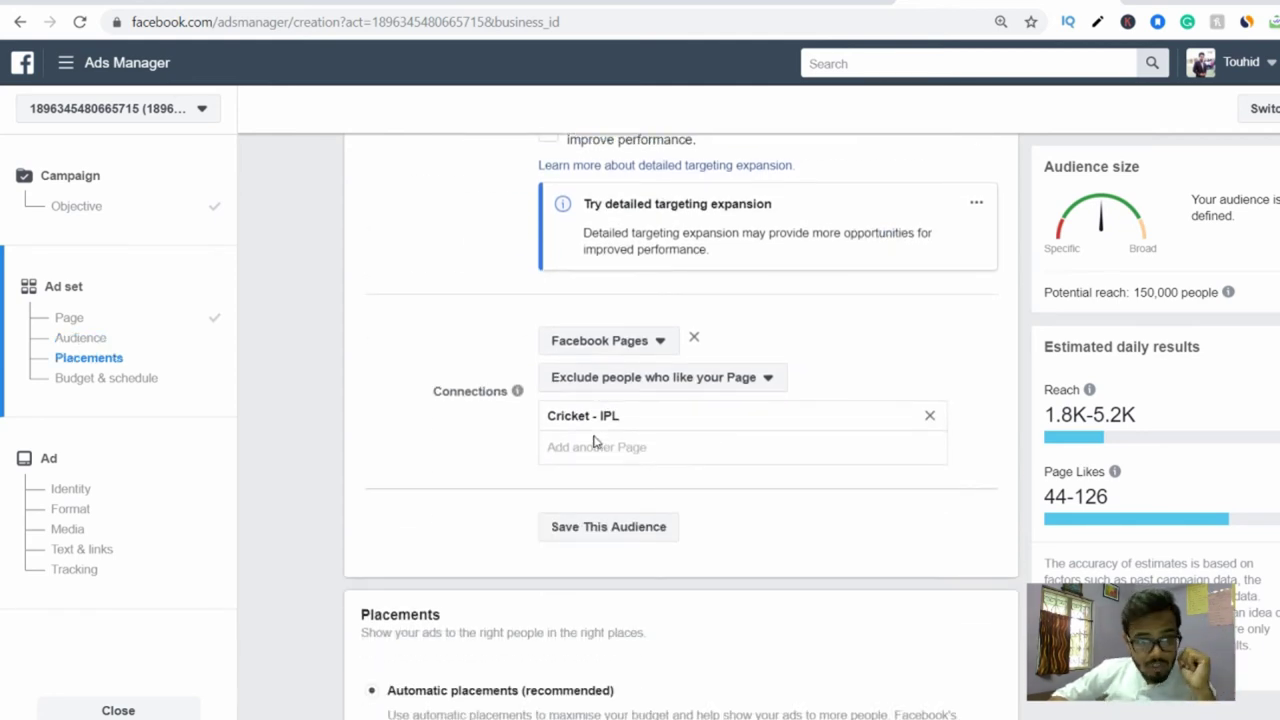
scroll(594, 441, down, 1)
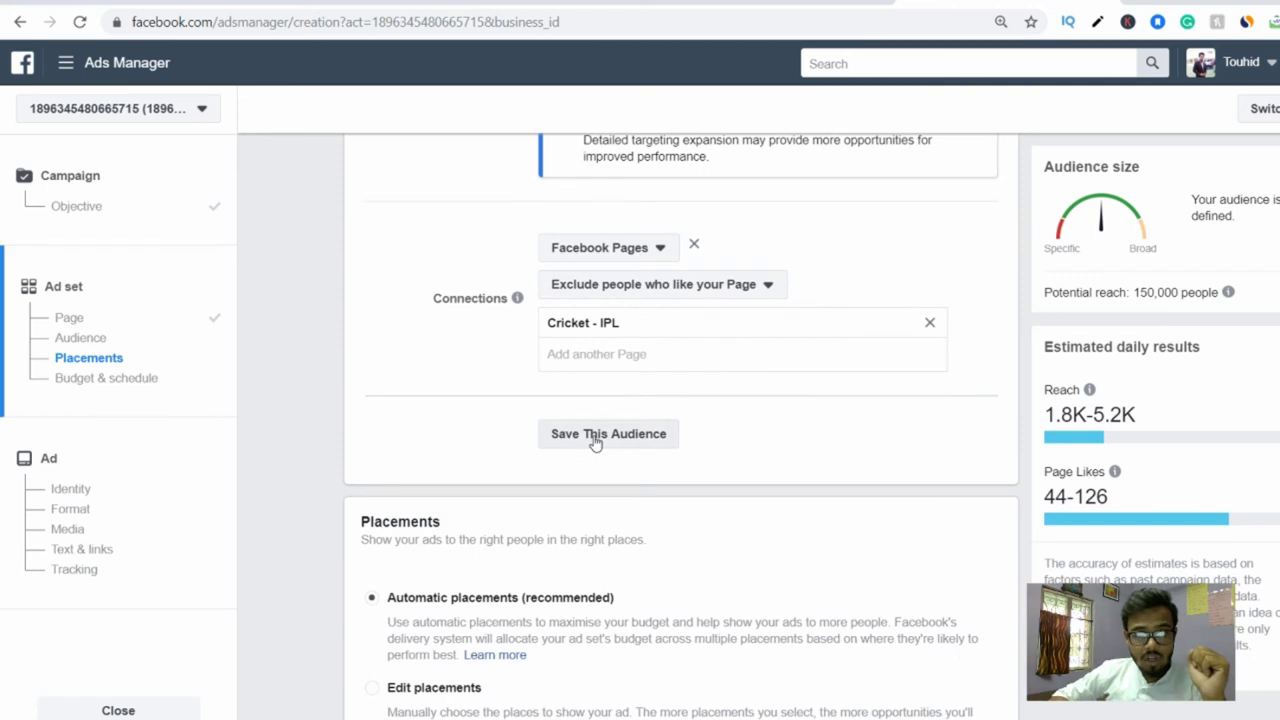
click(608, 249)
click(476, 247)
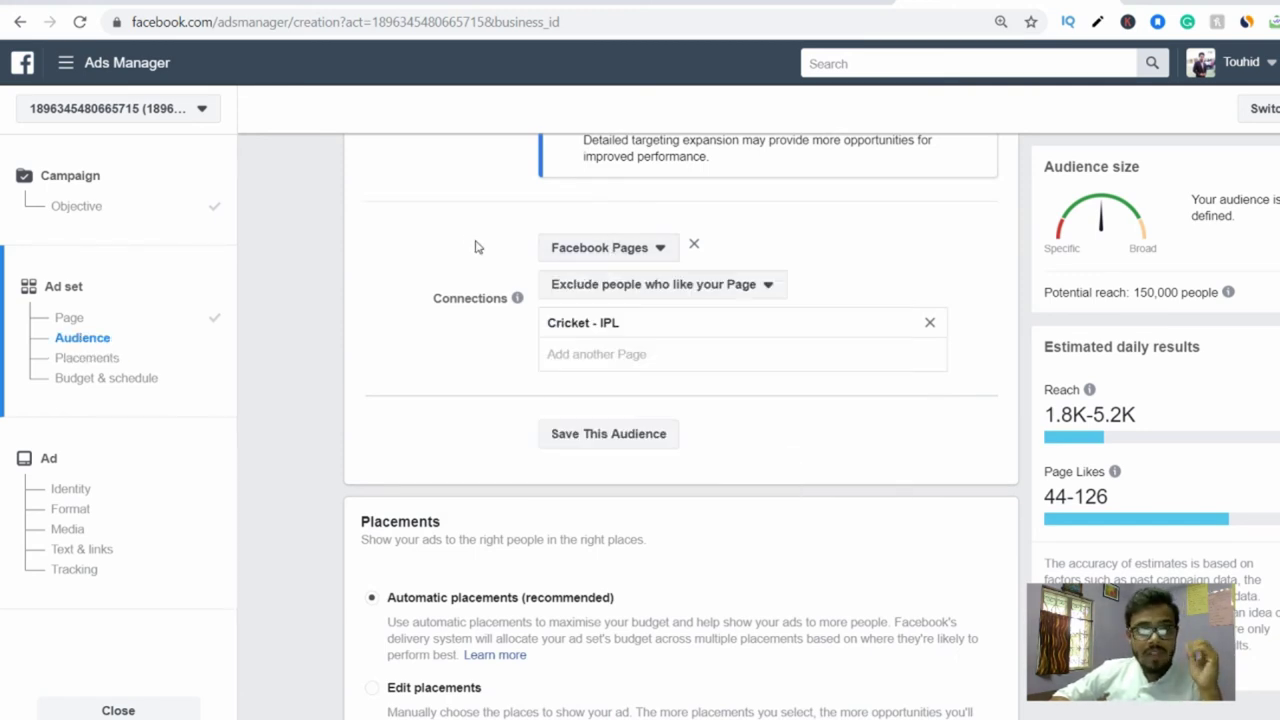
scroll(523, 320, down, 1)
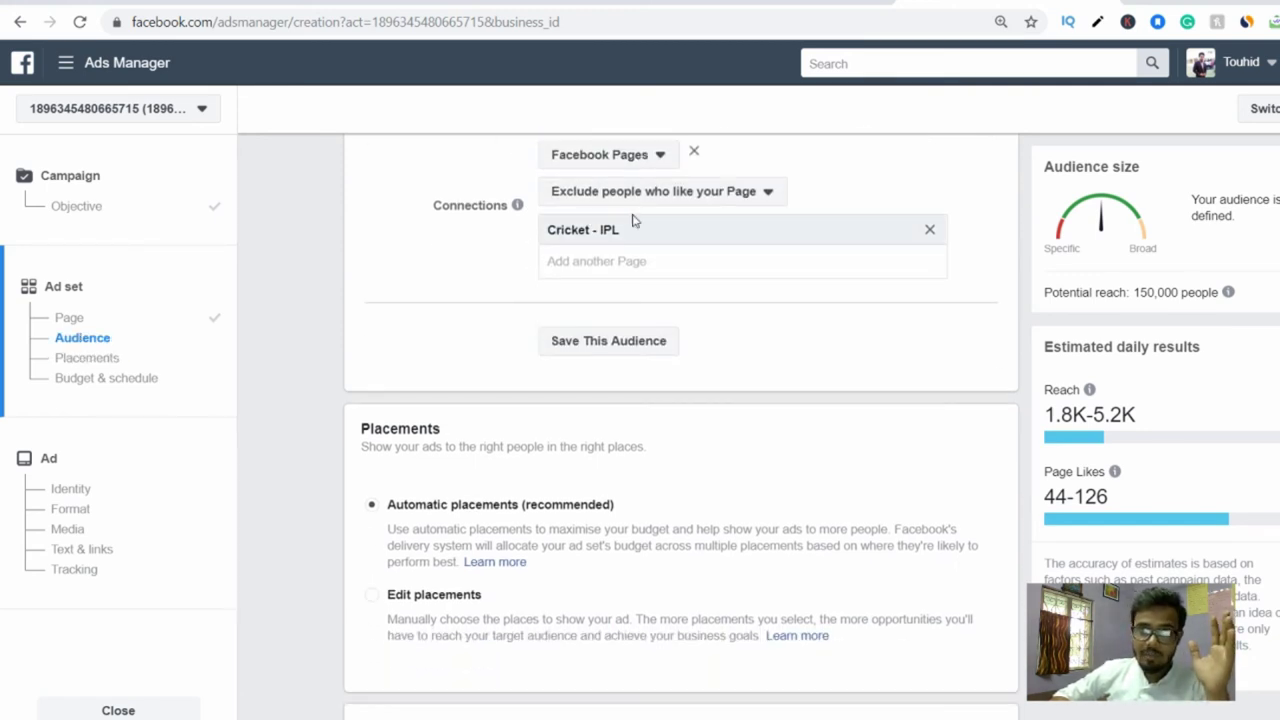
click(929, 230)
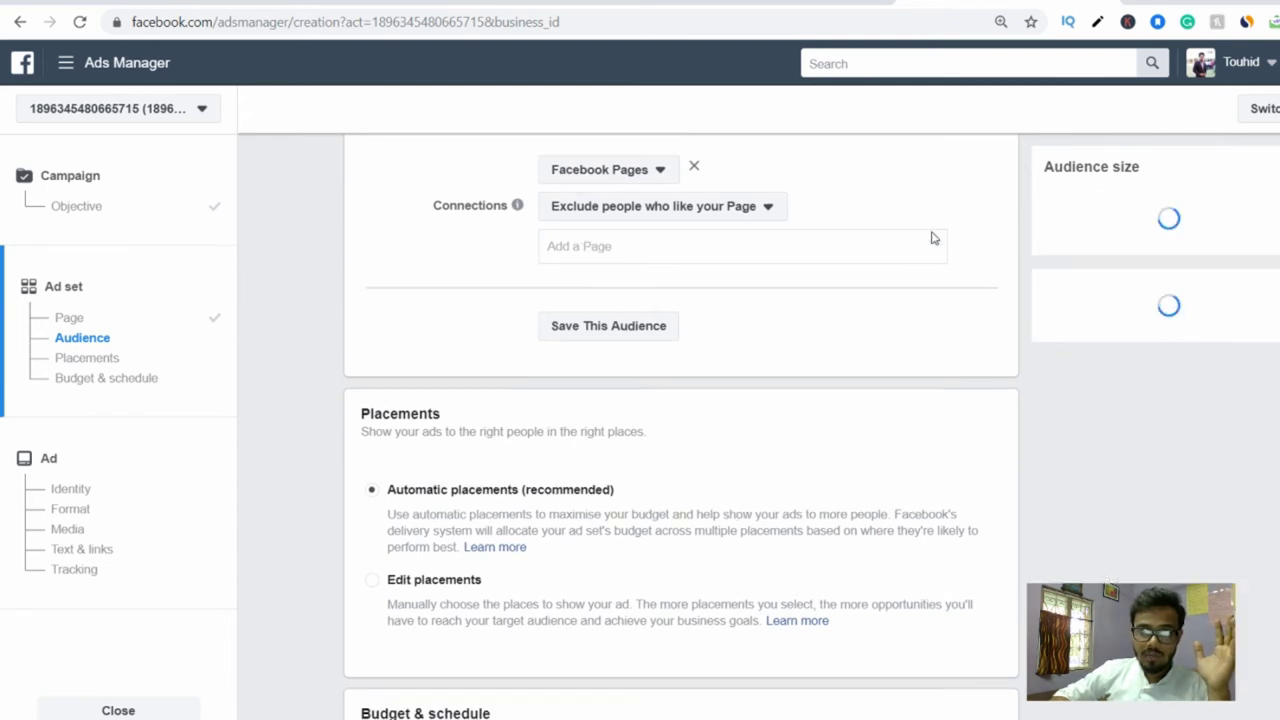
click(931, 238)
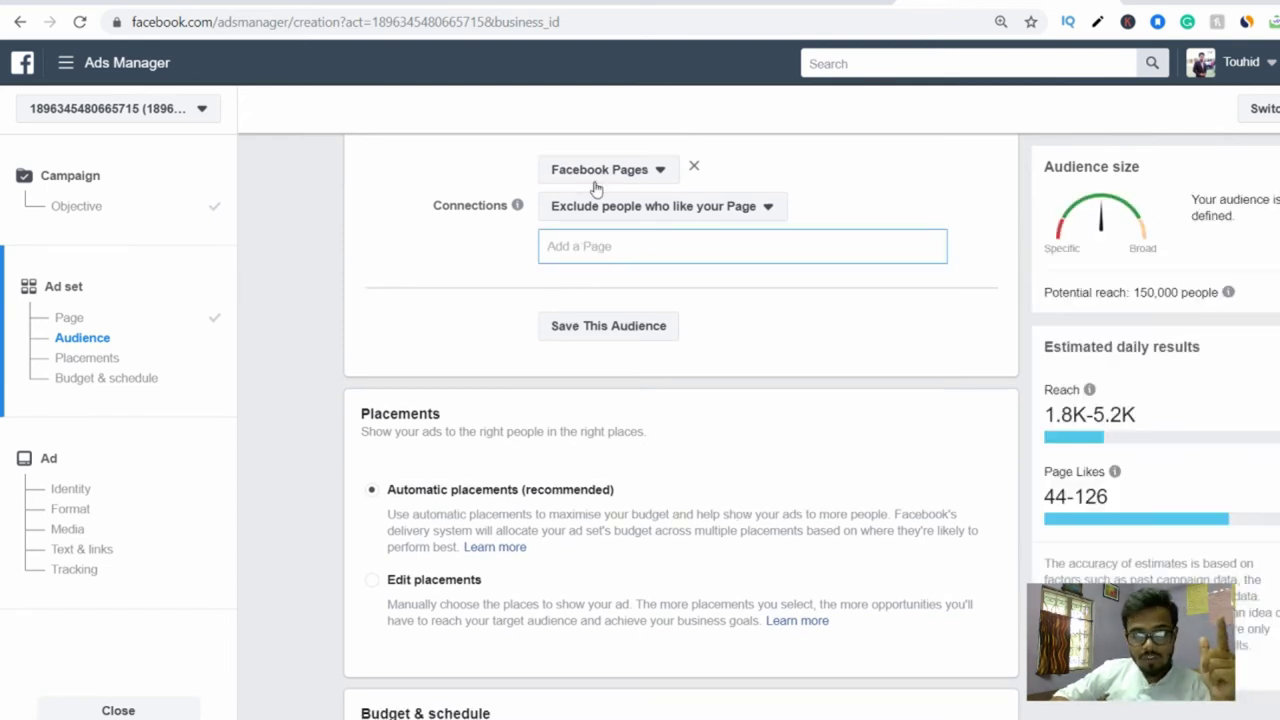
Switch the ad set from automatic to manually edited placements and review the available platforms, placements and mobile device options.
scroll(470, 283, down, 2)
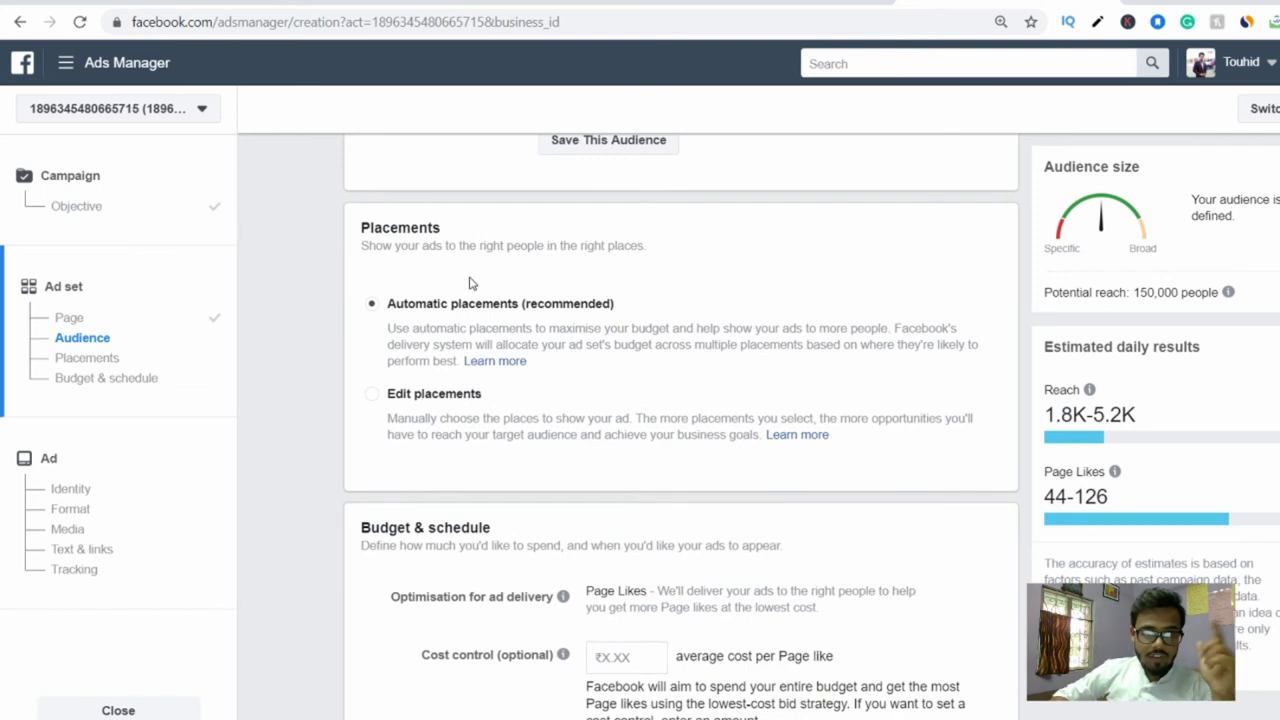
scroll(470, 283, down, 1)
scroll(403, 254, up, 1)
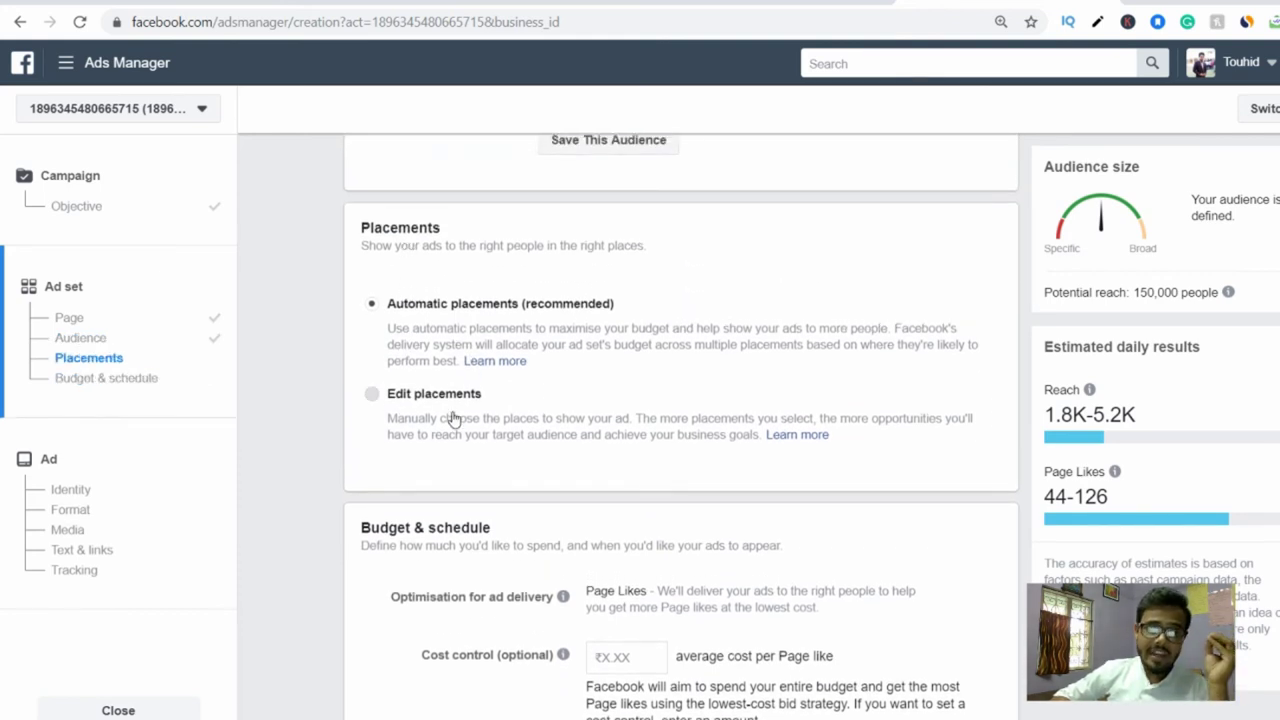
click(599, 405)
scroll(752, 428, down, 4)
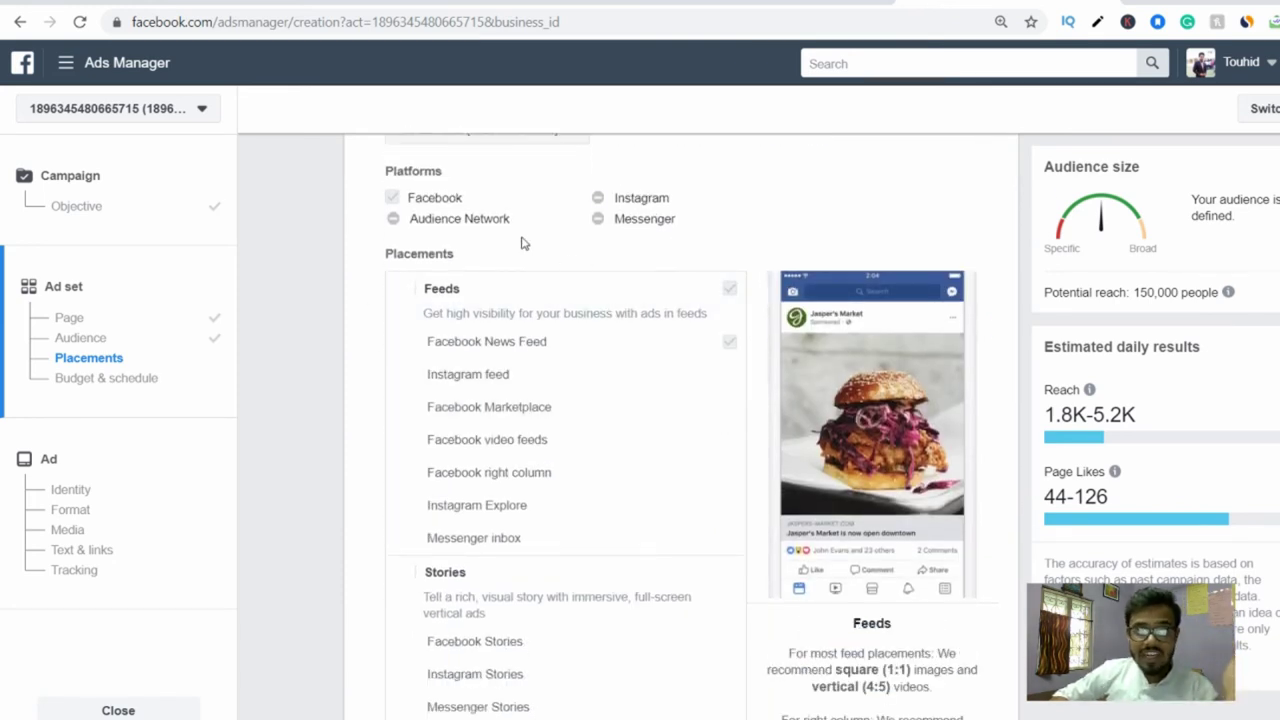
click(393, 199)
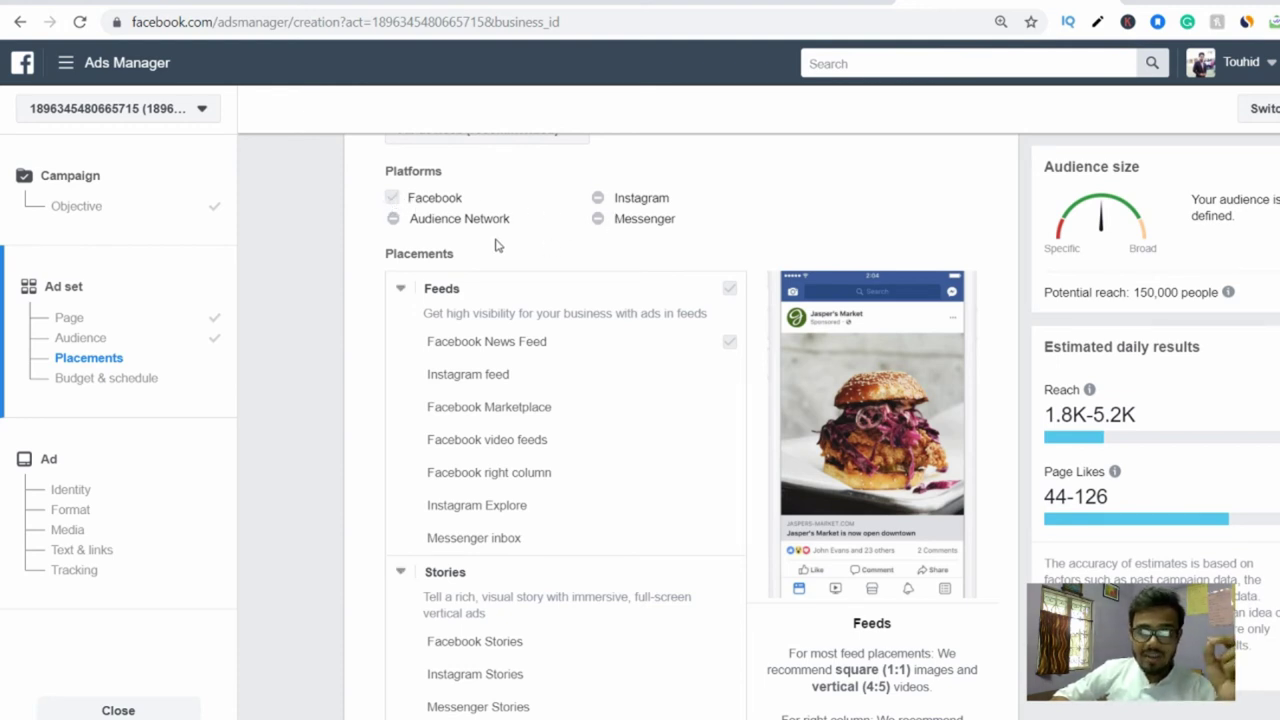
scroll(566, 383, up, 2)
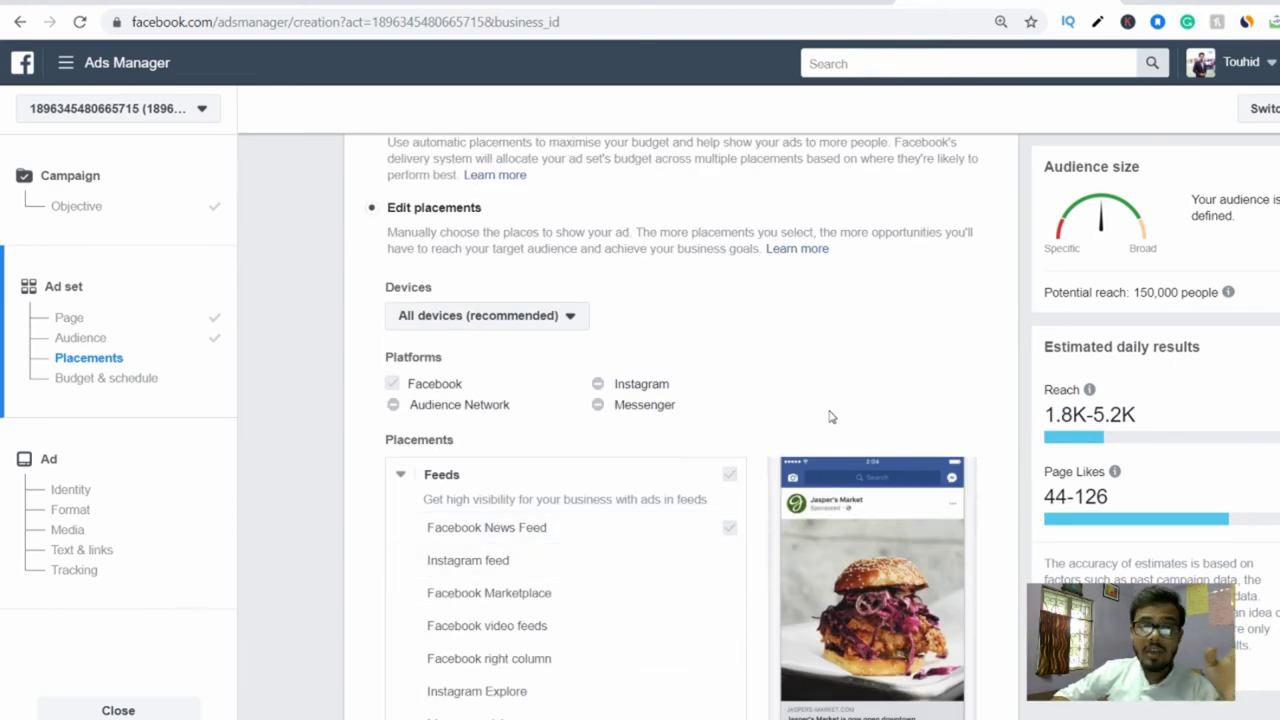
scroll(829, 417, down, 2)
scroll(585, 345, down, 3)
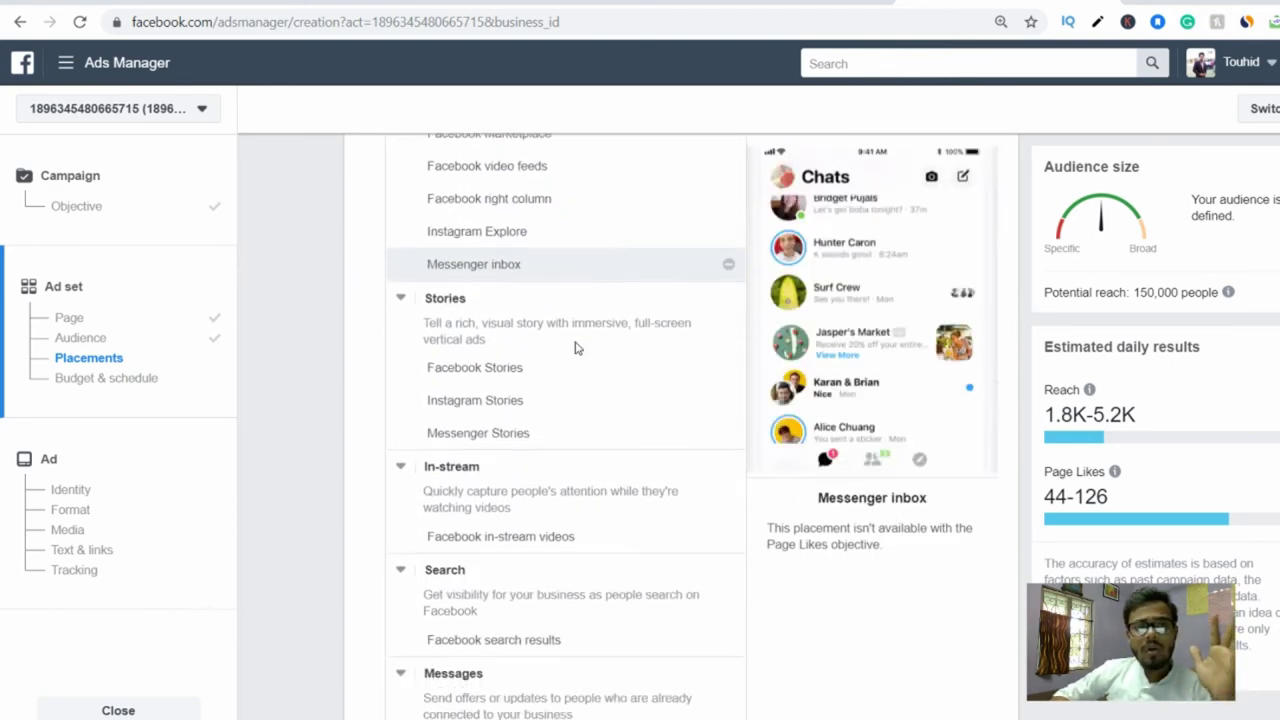
scroll(585, 358, down, 10)
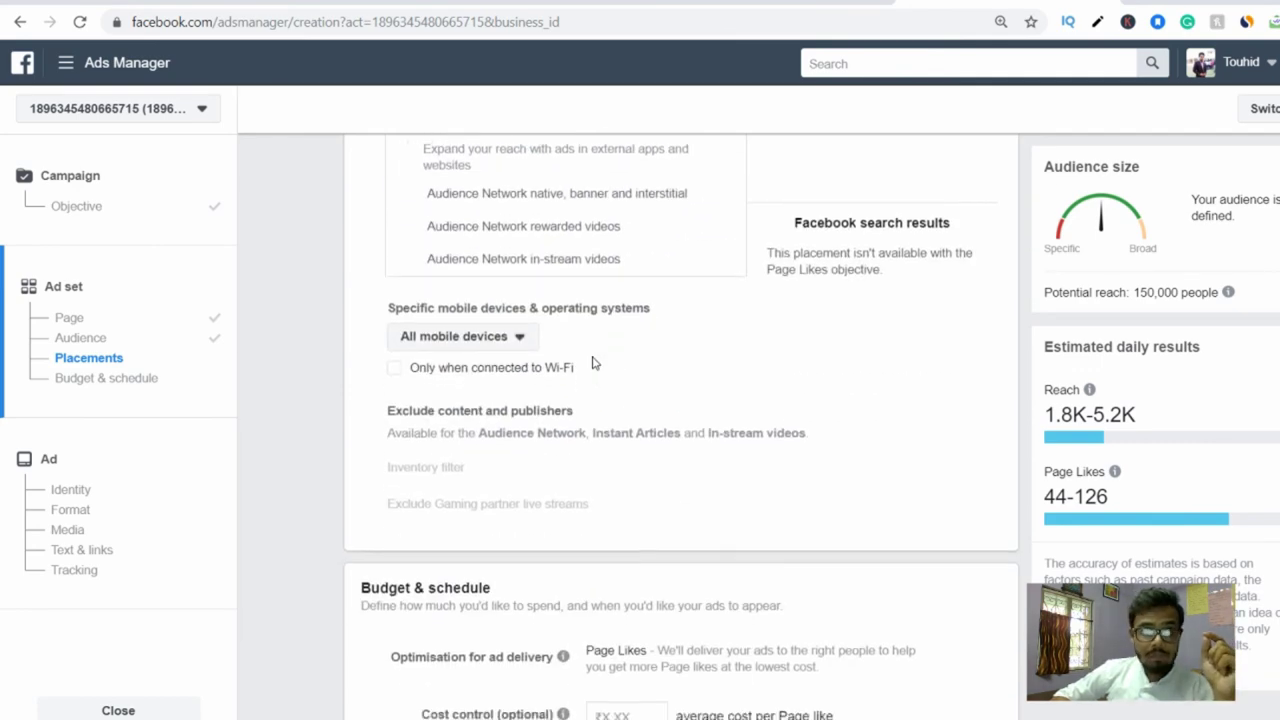
scroll(637, 348, down, 1)
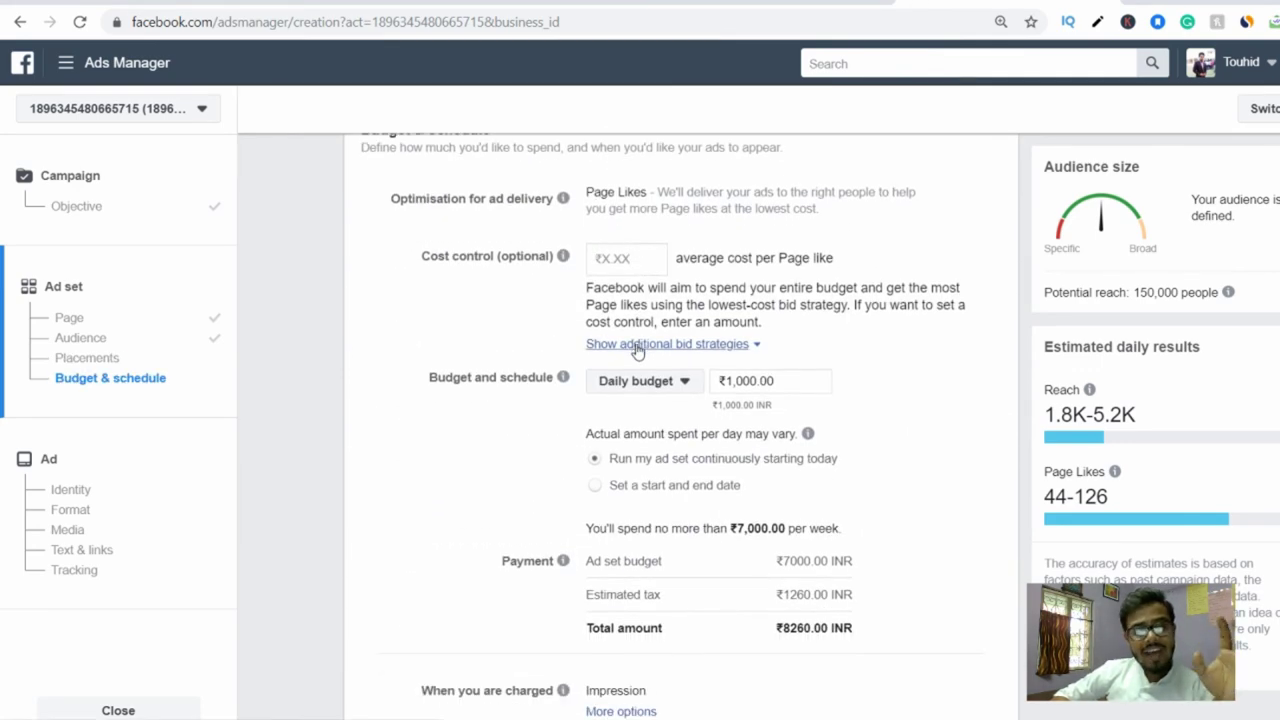
Review the ad set's budget and schedule settings and set the daily budget to ₹100.
scroll(637, 348, up, 1)
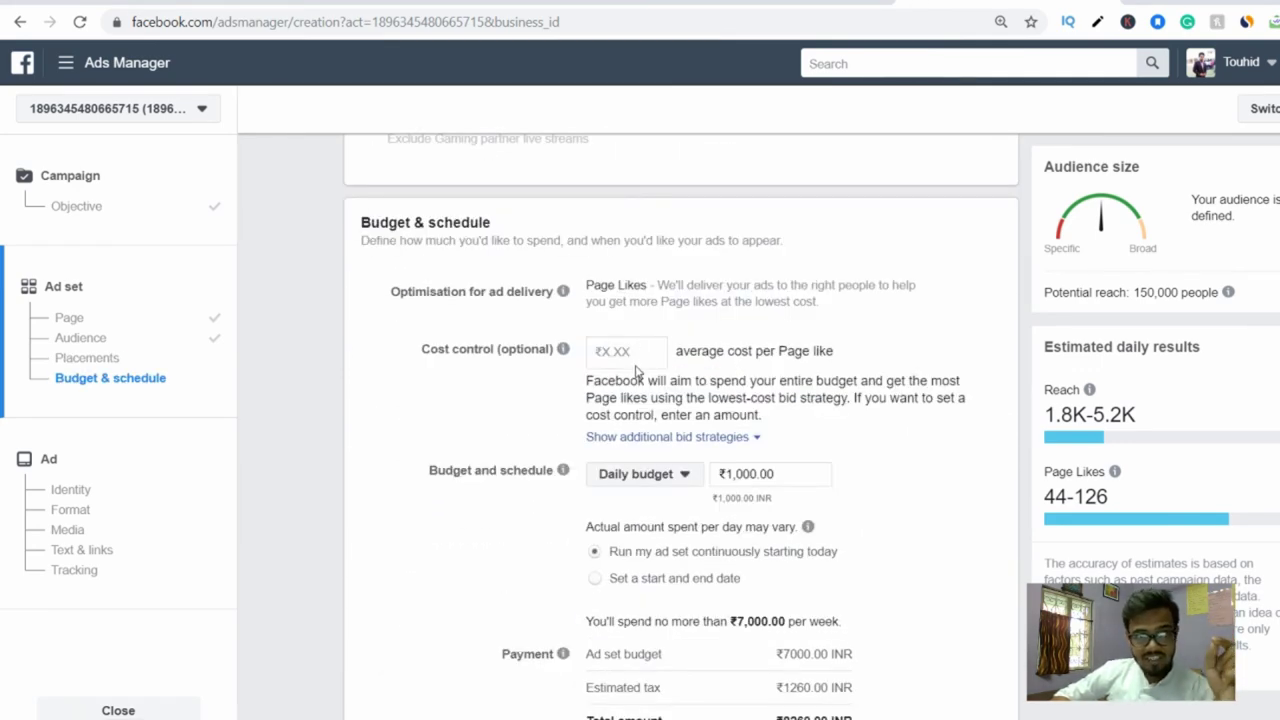
scroll(638, 362, down, 3)
scroll(640, 368, up, 1)
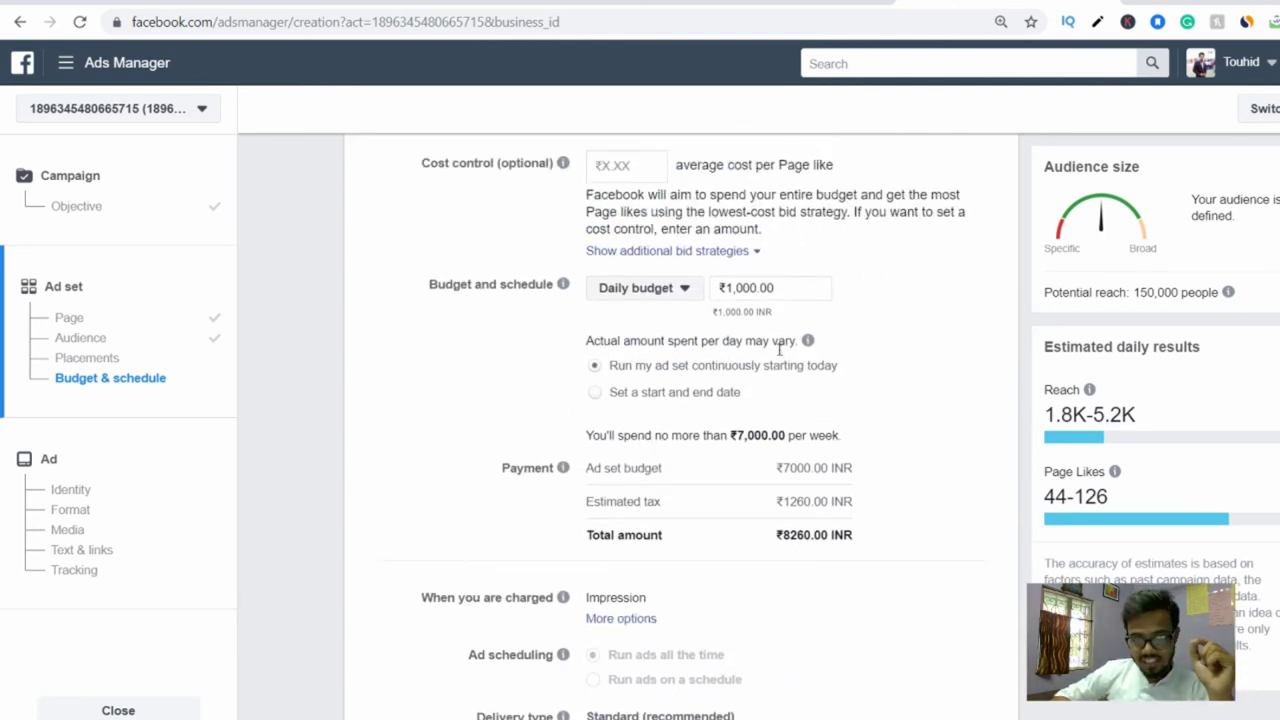
scroll(783, 358, up, 1)
scroll(785, 357, up, 1)
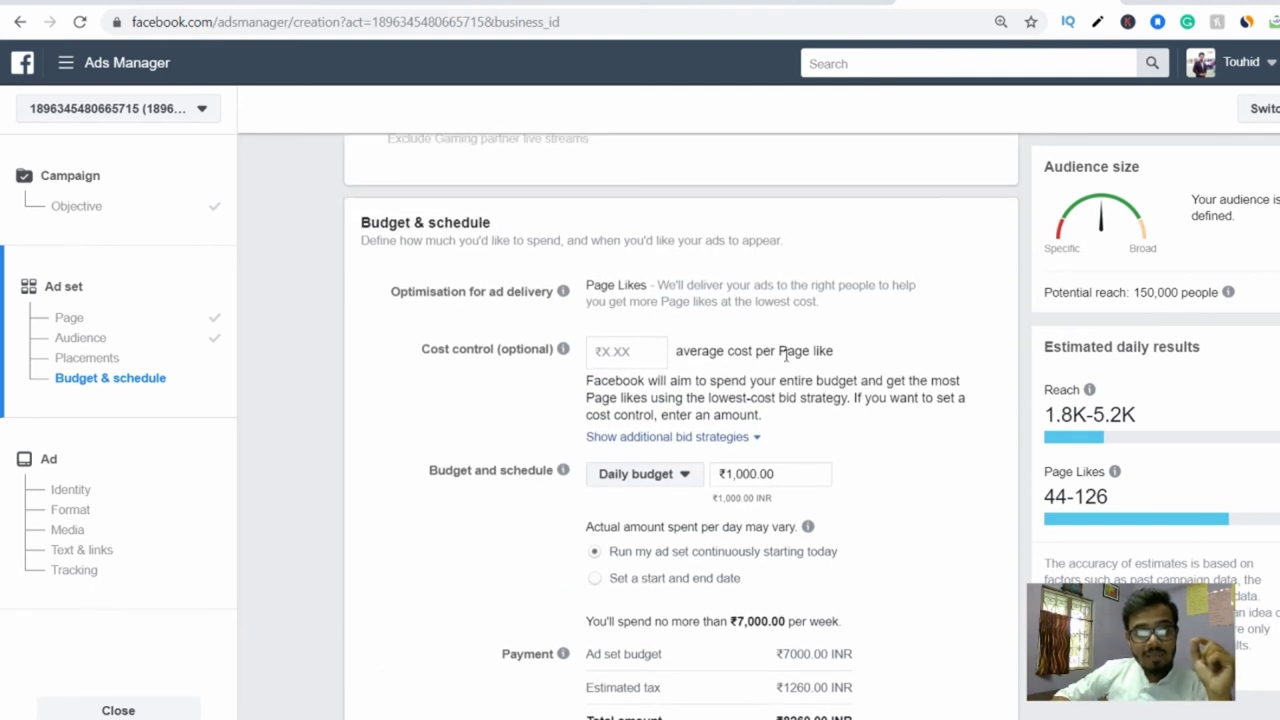
scroll(782, 357, down, 2)
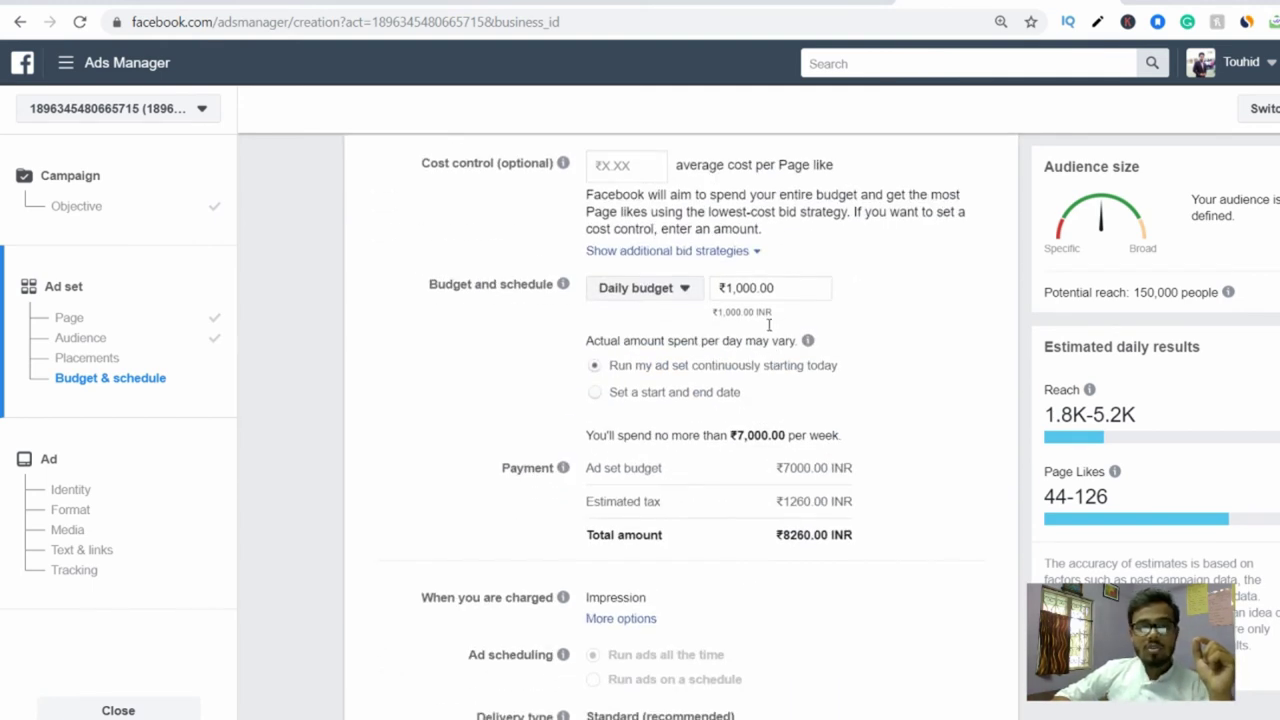
click(757, 289)
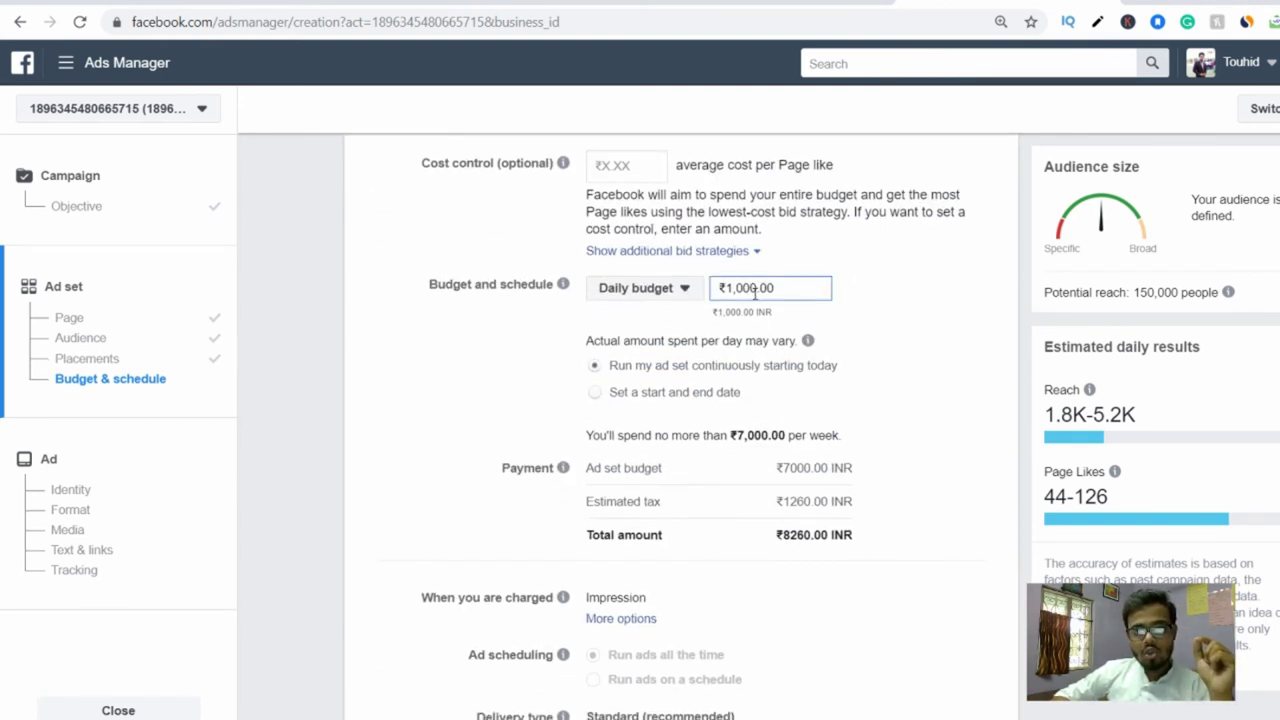
key(BackSpace)
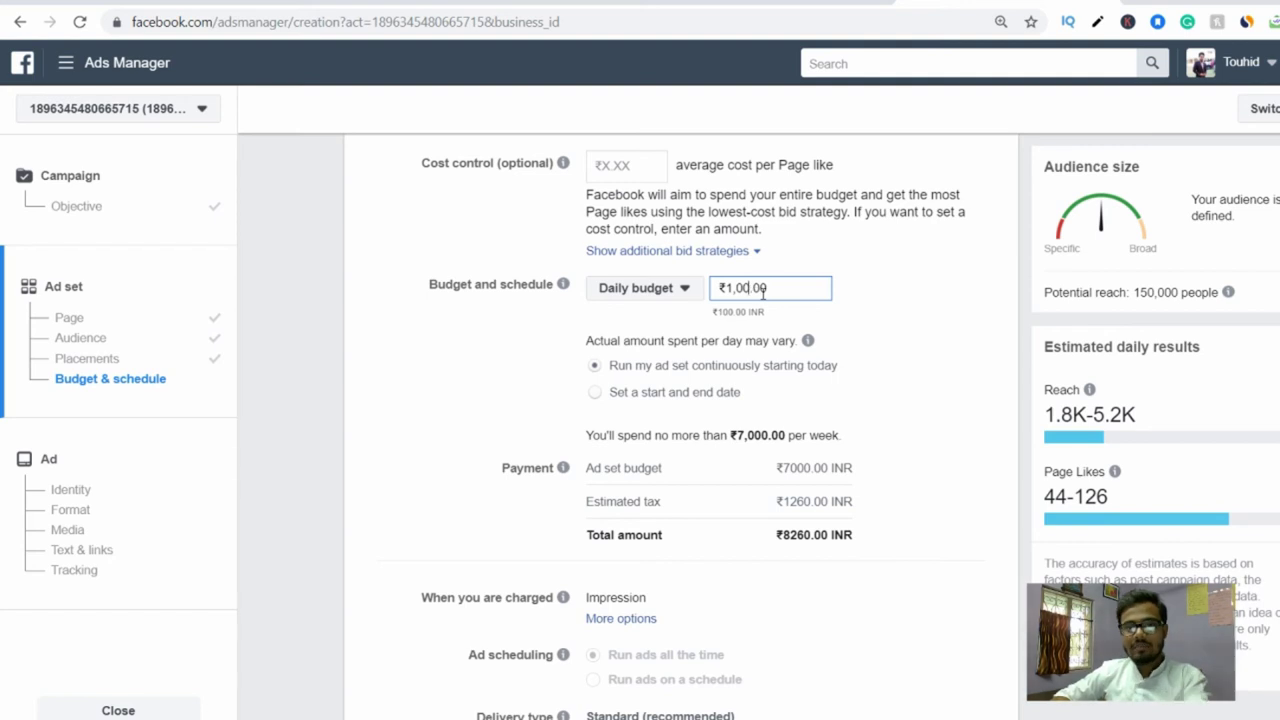
click(877, 309)
Check the payment total for the budget and expand the options for when you are charged.
scroll(878, 311, down, 1)
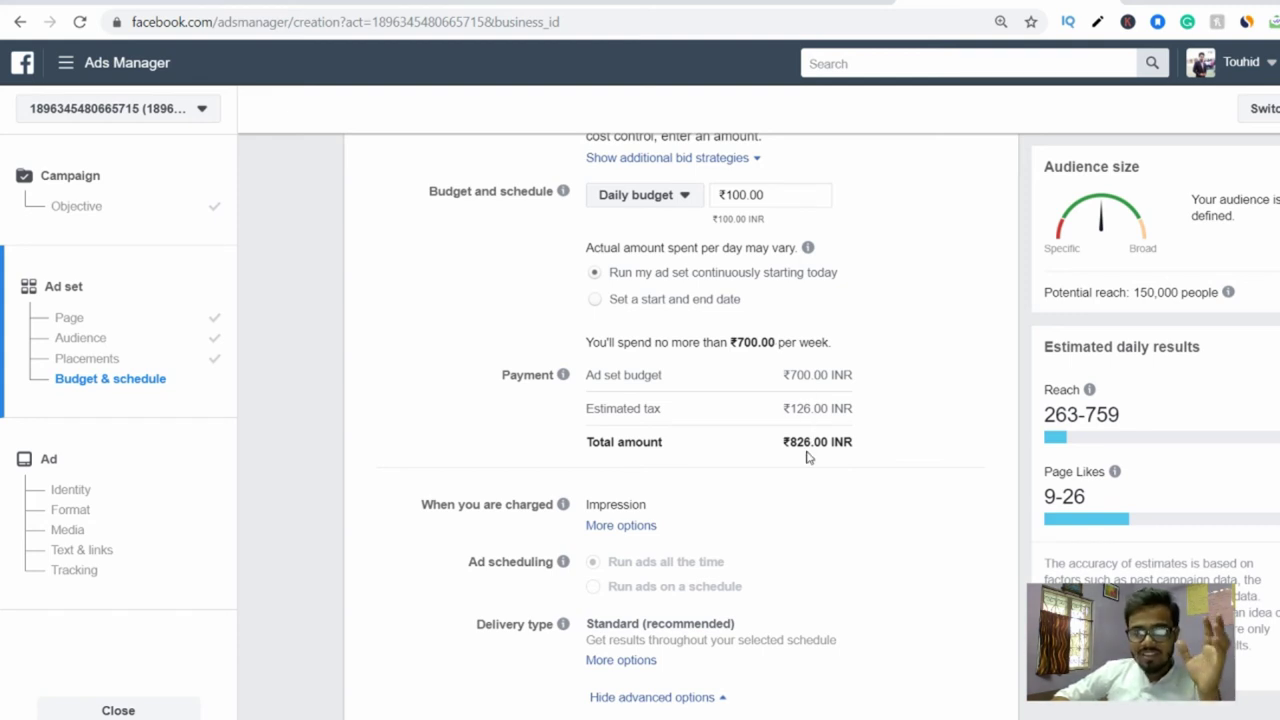
scroll(815, 430, down, 1)
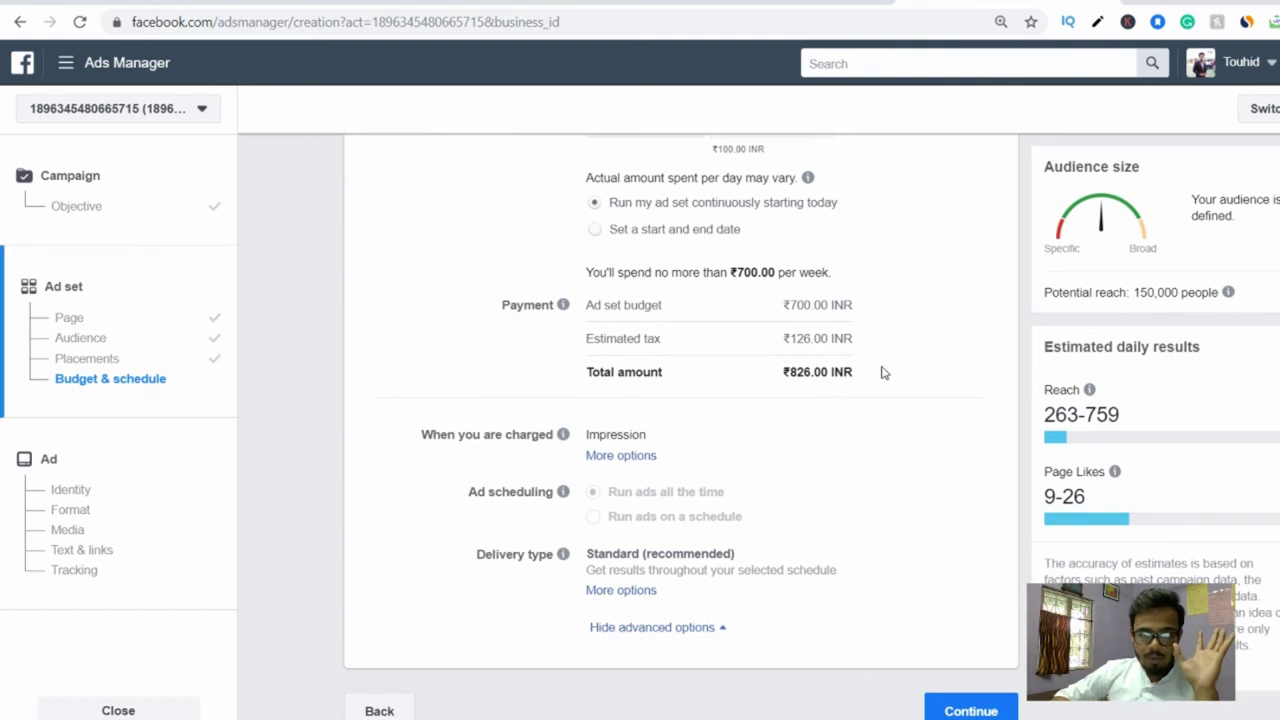
drag(886, 372, 781, 372)
click(950, 325)
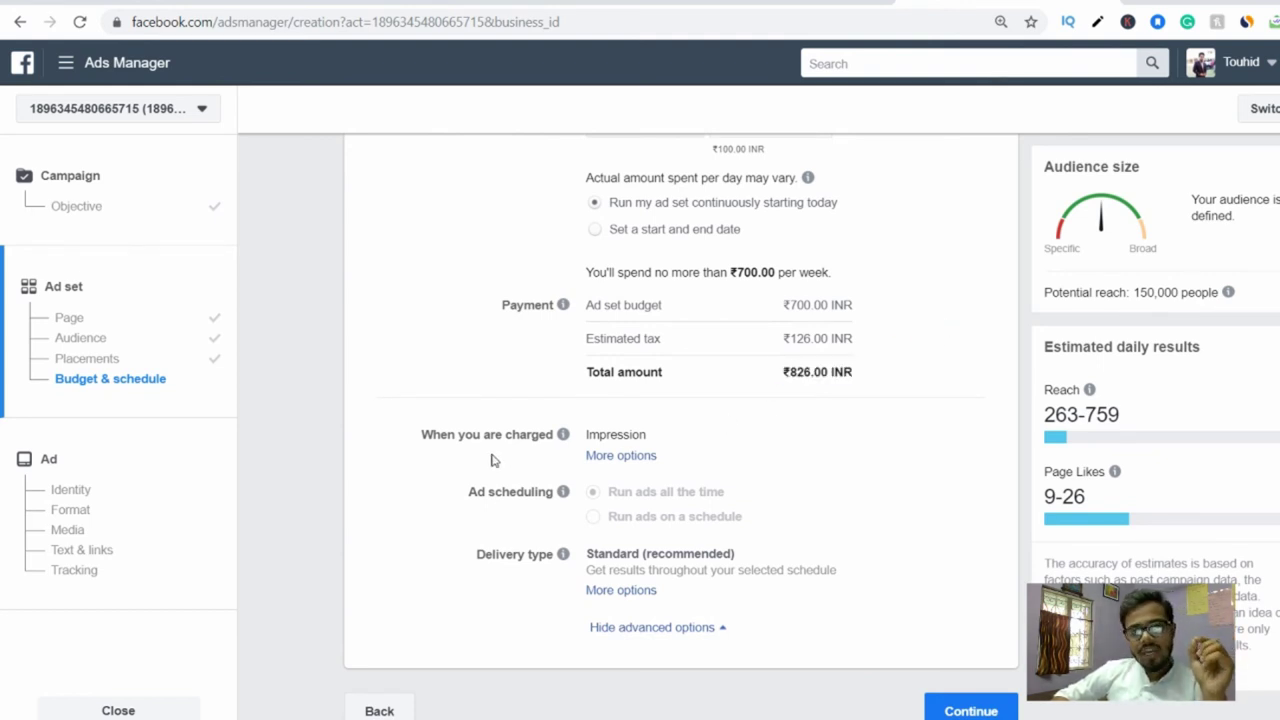
click(612, 456)
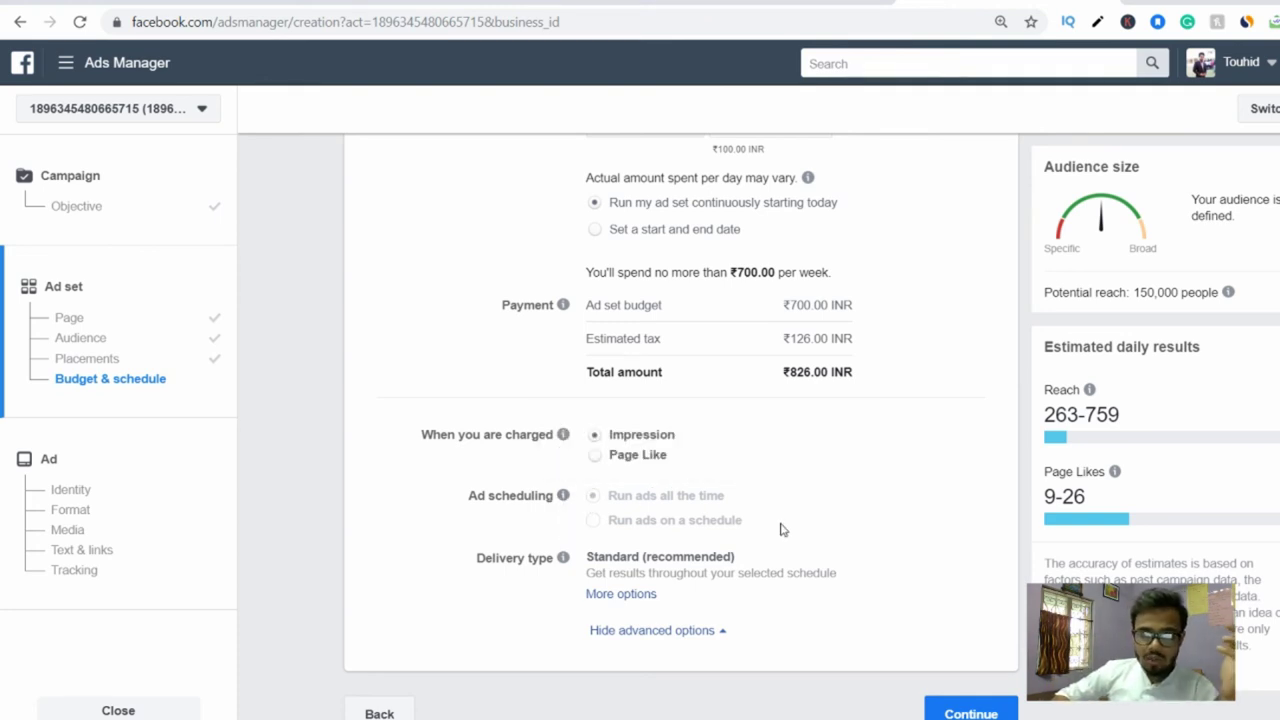
Switch the ad set from running continuously to a set start and end date, and check the ad scheduling and delivery options.
click(595, 230)
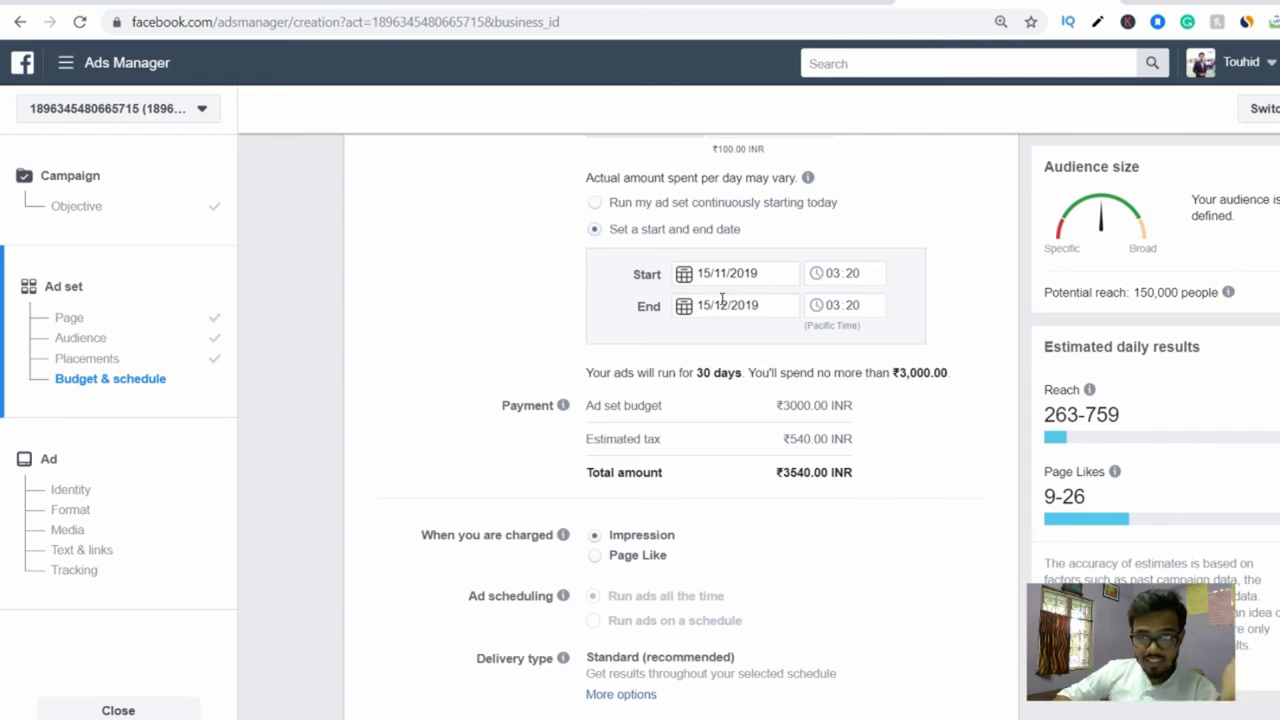
scroll(790, 382, down, 1)
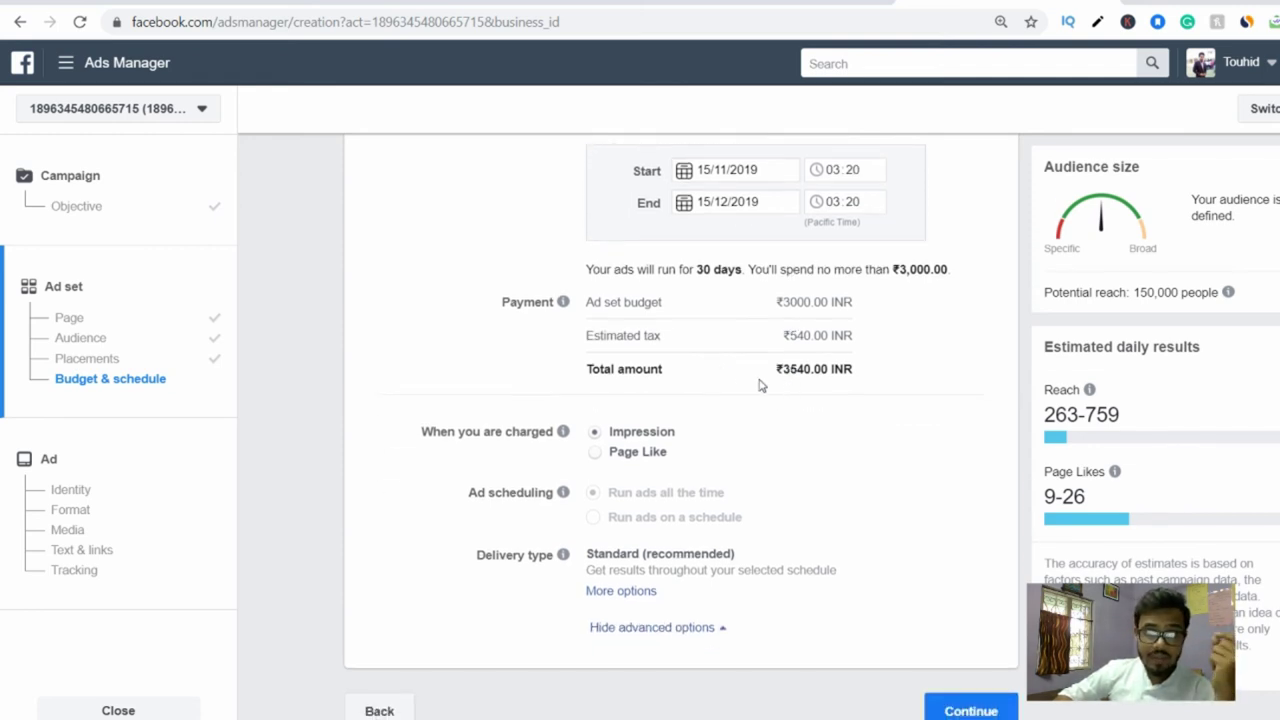
mouse_move(596, 527)
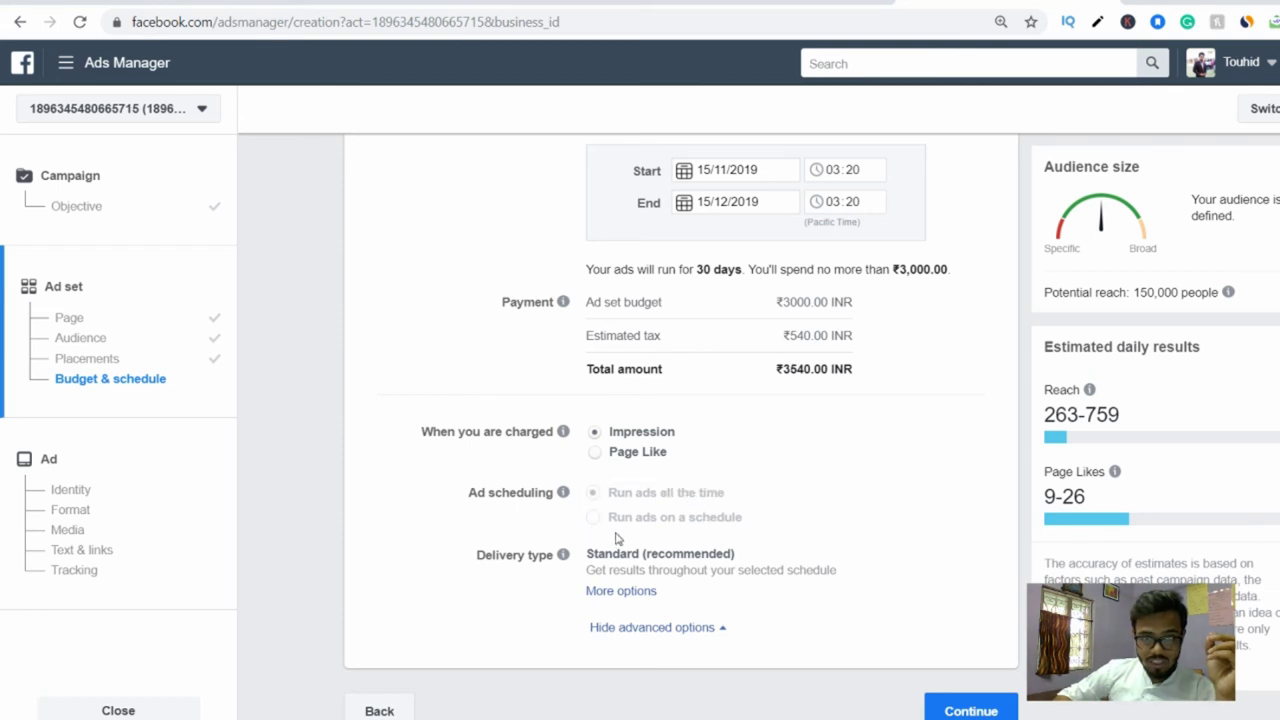
scroll(583, 540, up, 1)
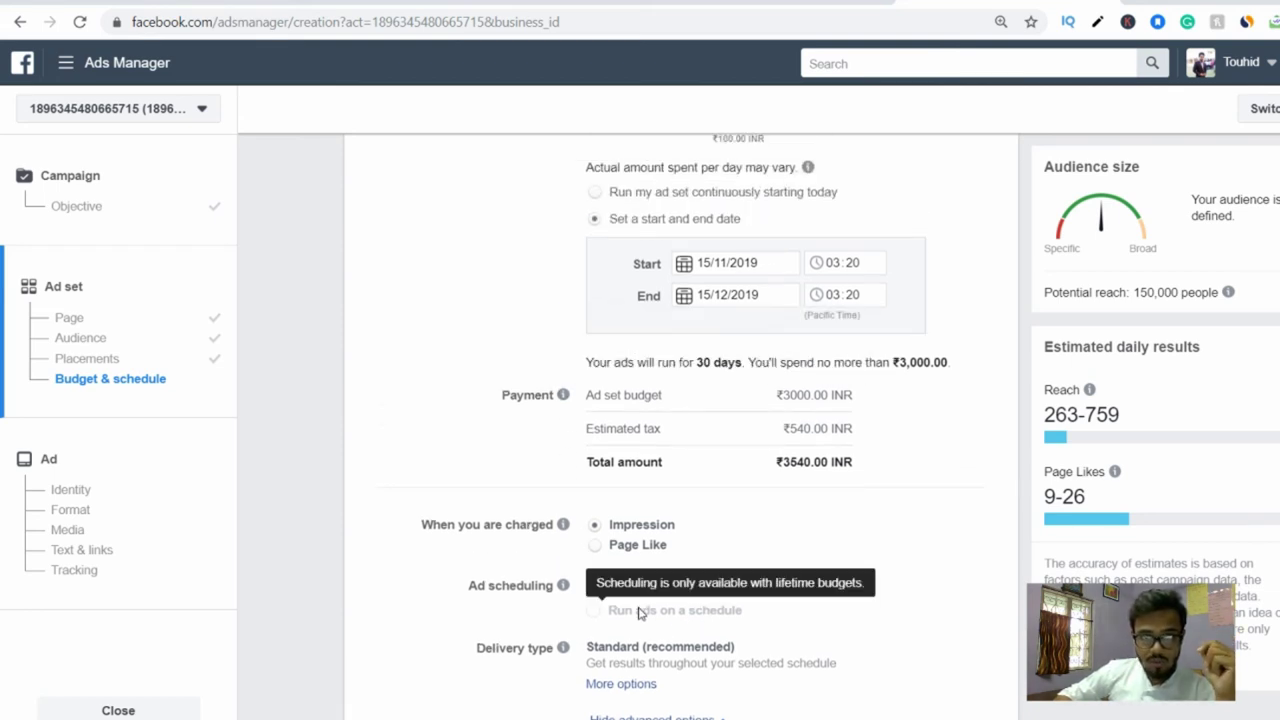
scroll(640, 614, down, 1)
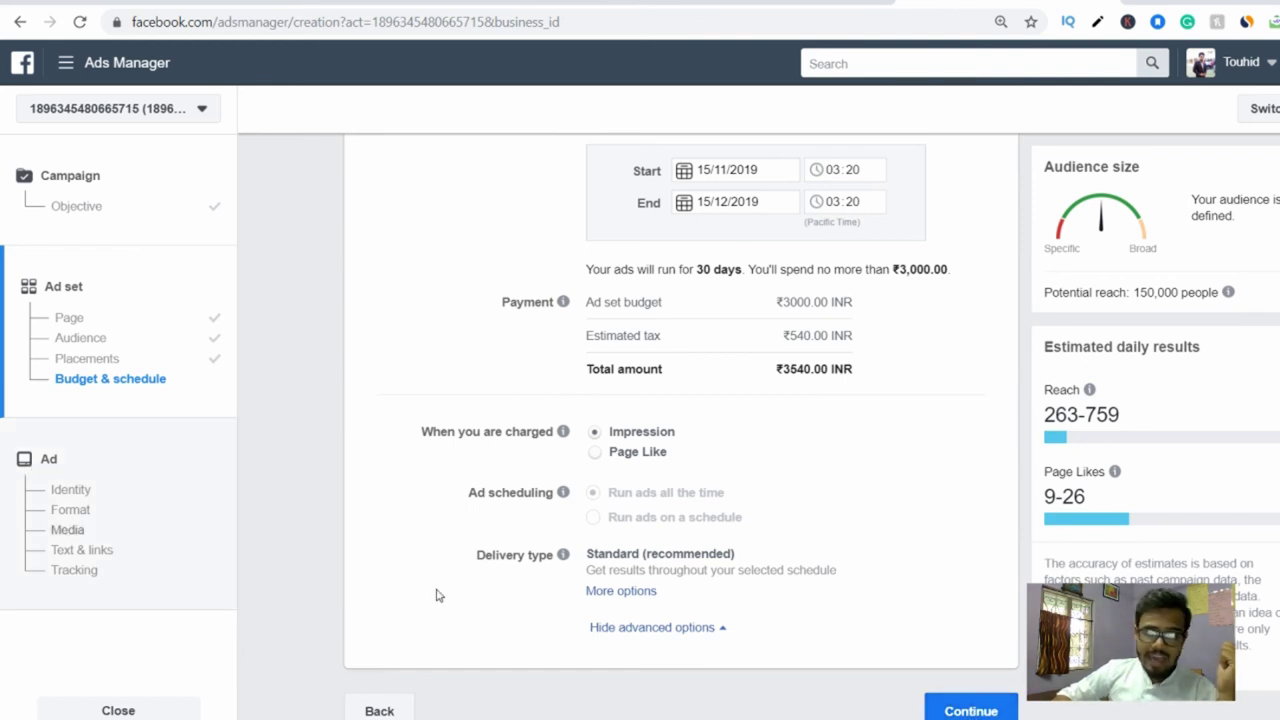
Continue from the ad set to the ad setup and check the ad name.
click(971, 710)
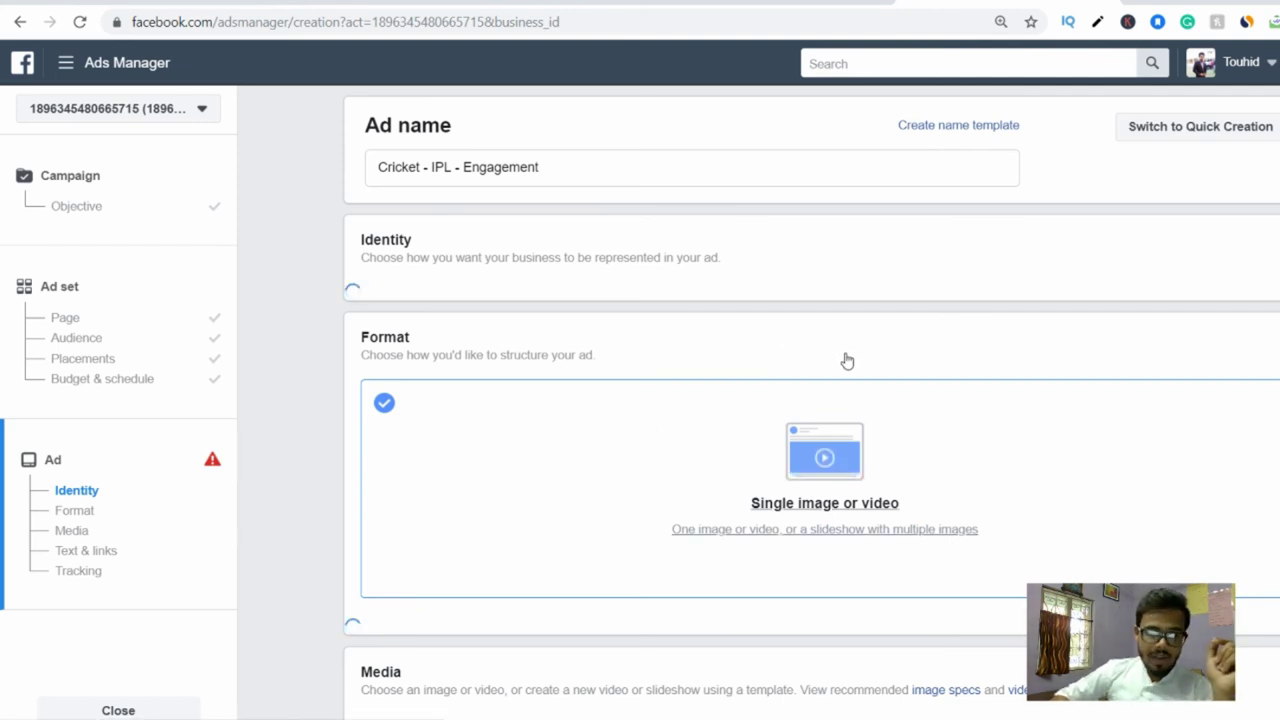
scroll(853, 380, down, 4)
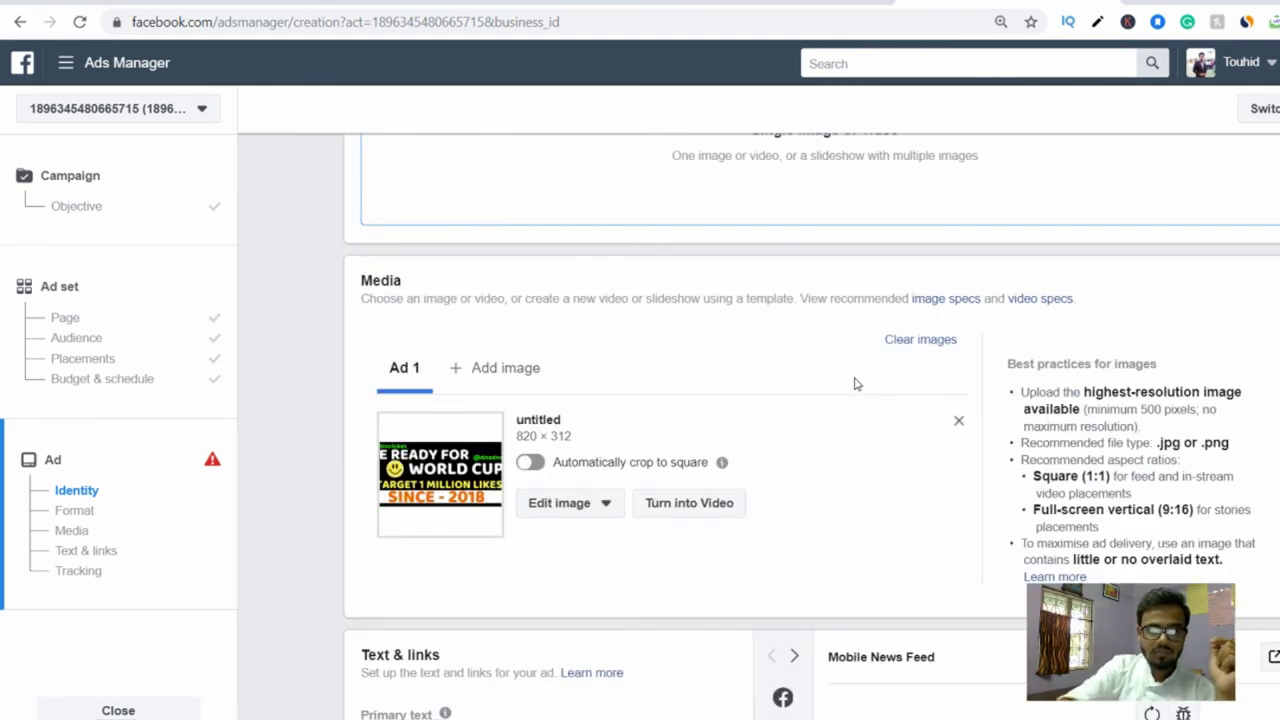
scroll(855, 383, up, 5)
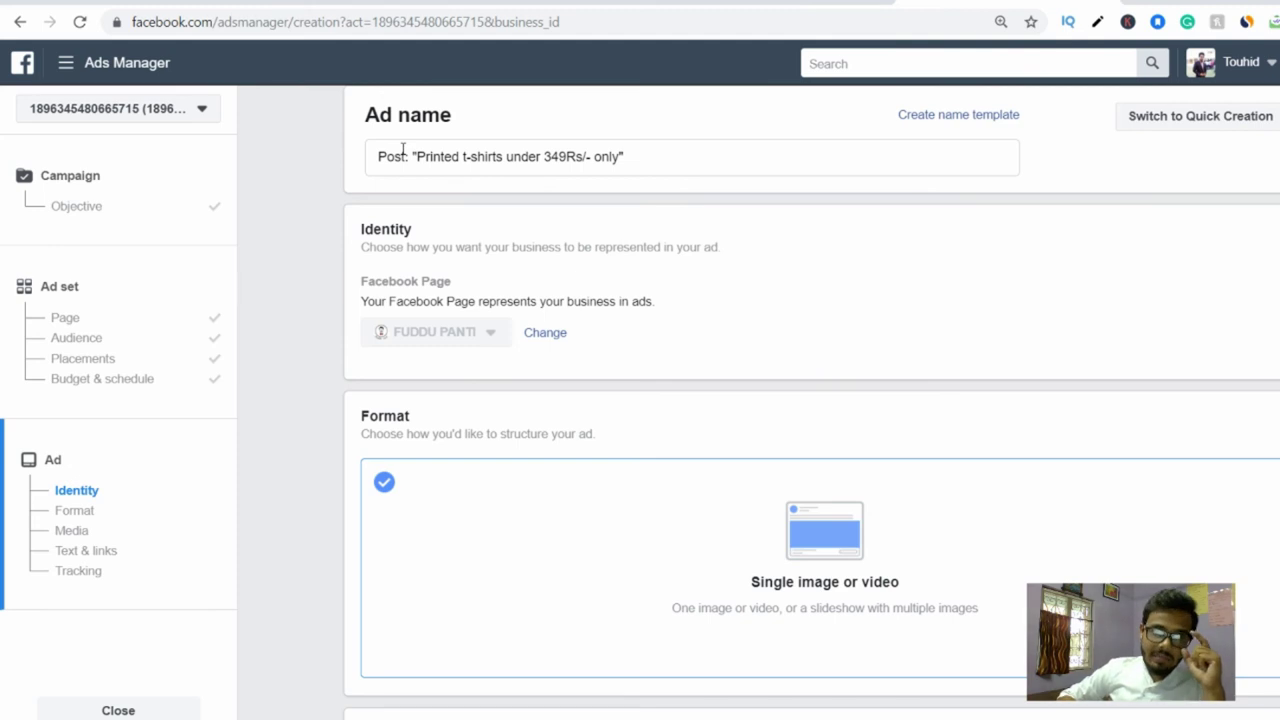
click(654, 160)
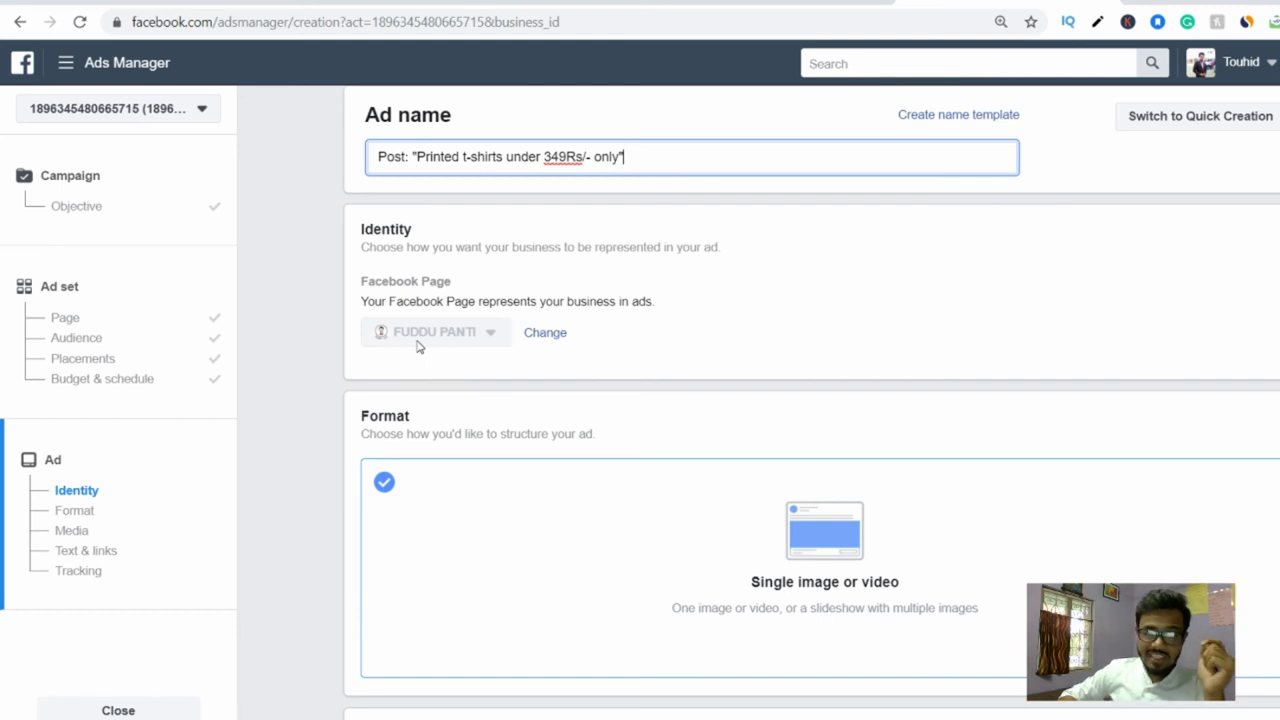
Examine the ad's Facebook Page identity, format and media, and look at the image selection for adding another image.
scroll(418, 348, down, 3)
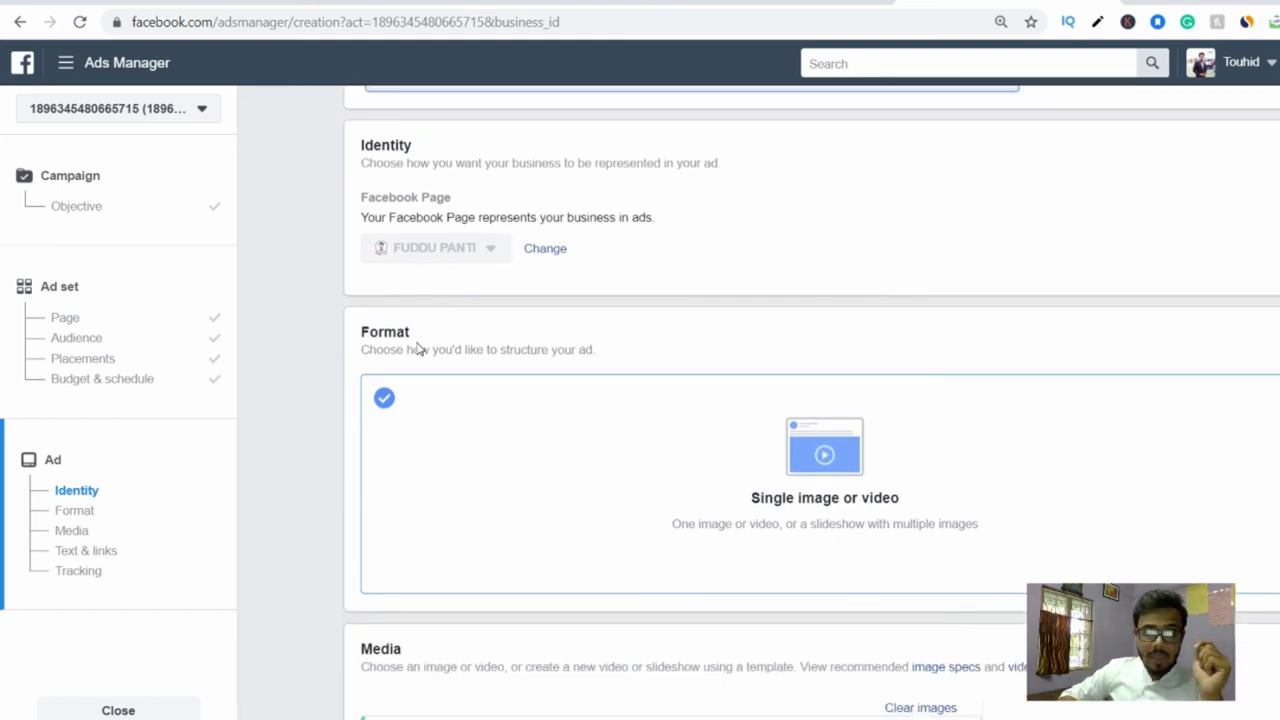
scroll(418, 348, down, 3)
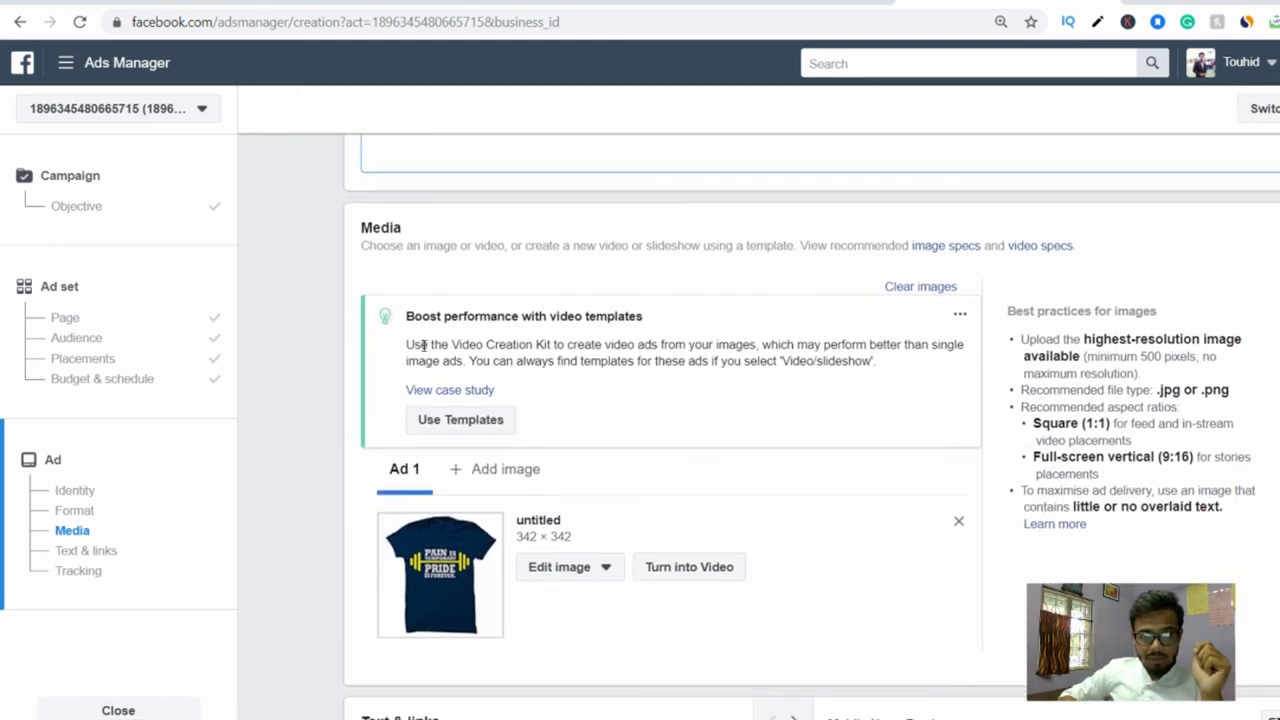
scroll(500, 338, down, 2)
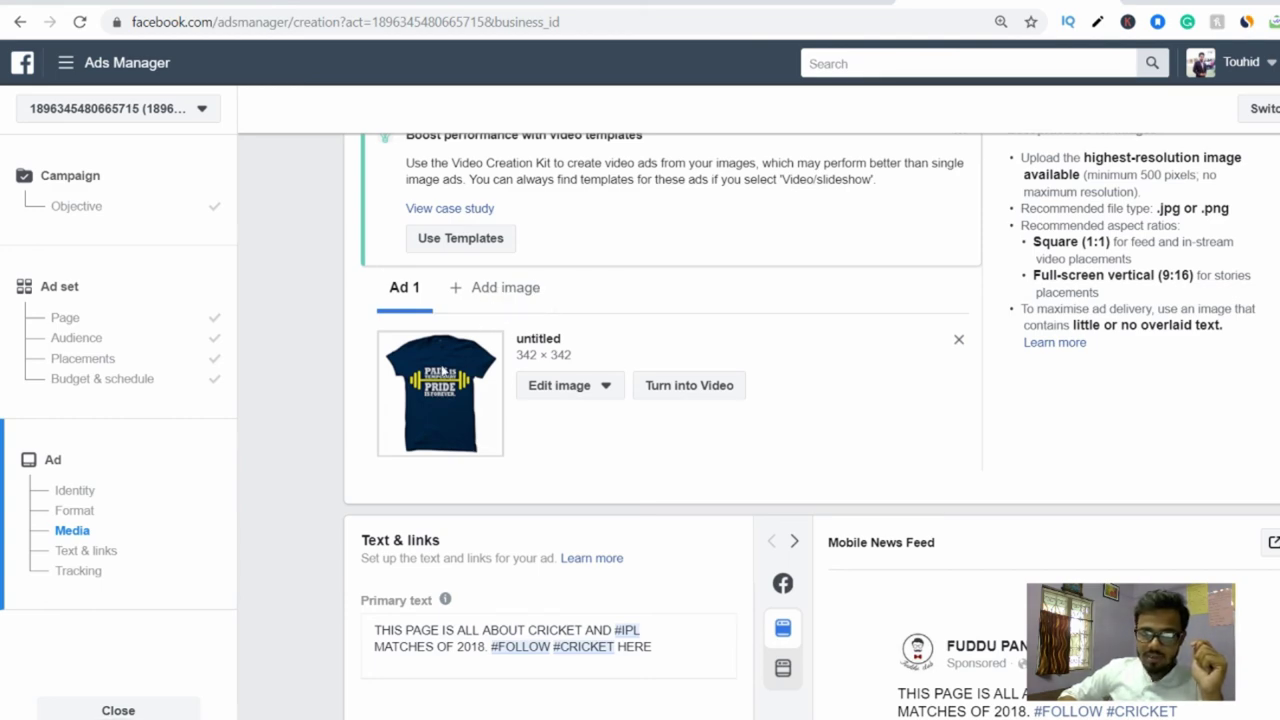
click(473, 289)
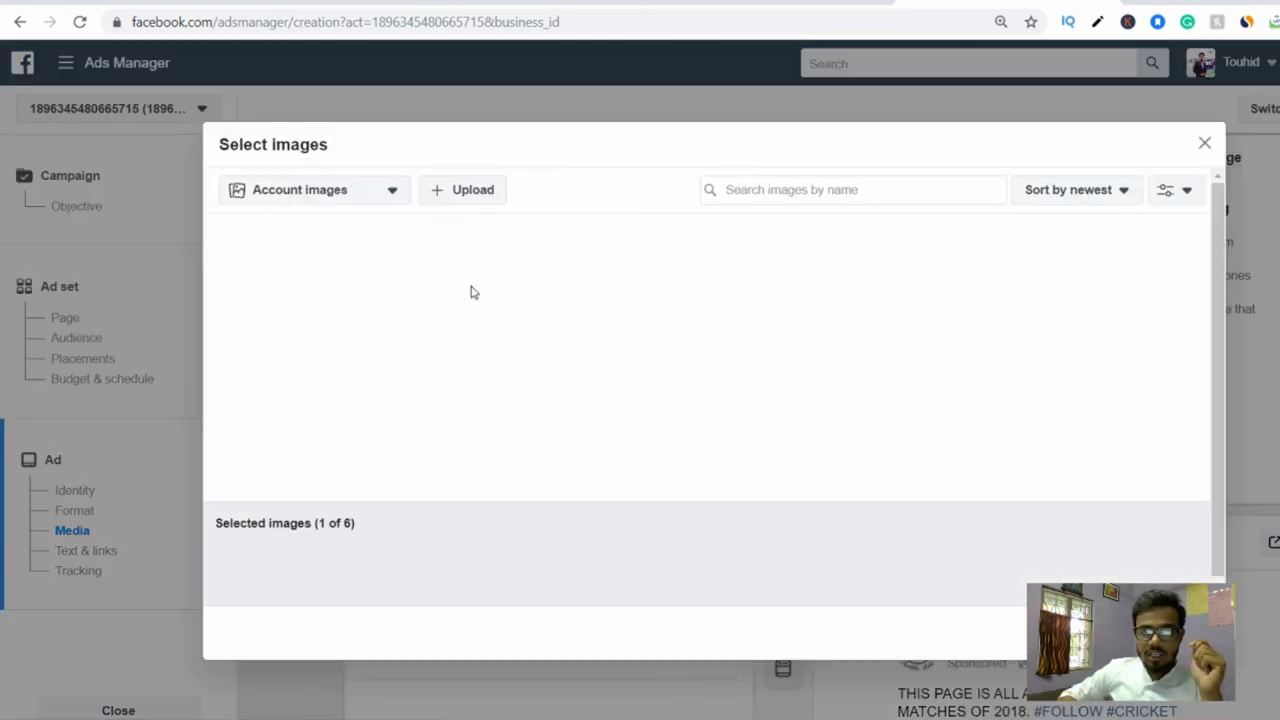
click(1207, 145)
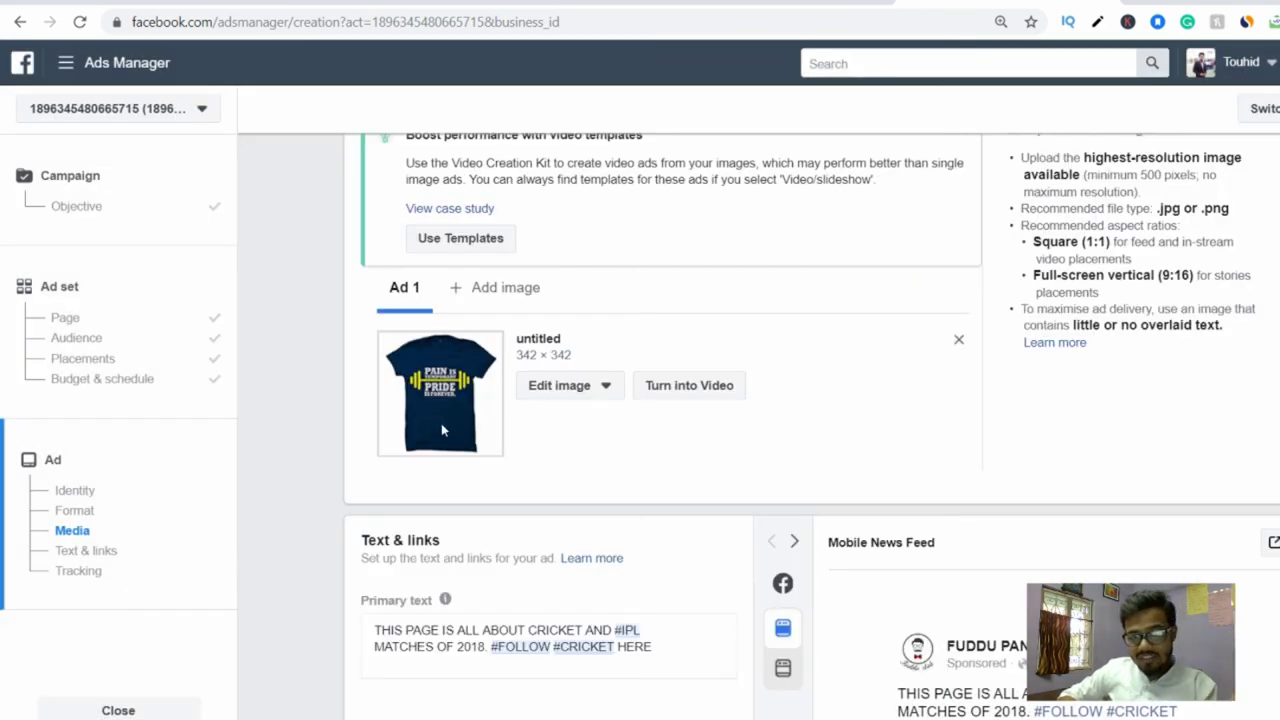
Change the year in the ad's primary text to 2019 and check it in the Mobile News Feed preview.
scroll(609, 460, down, 4)
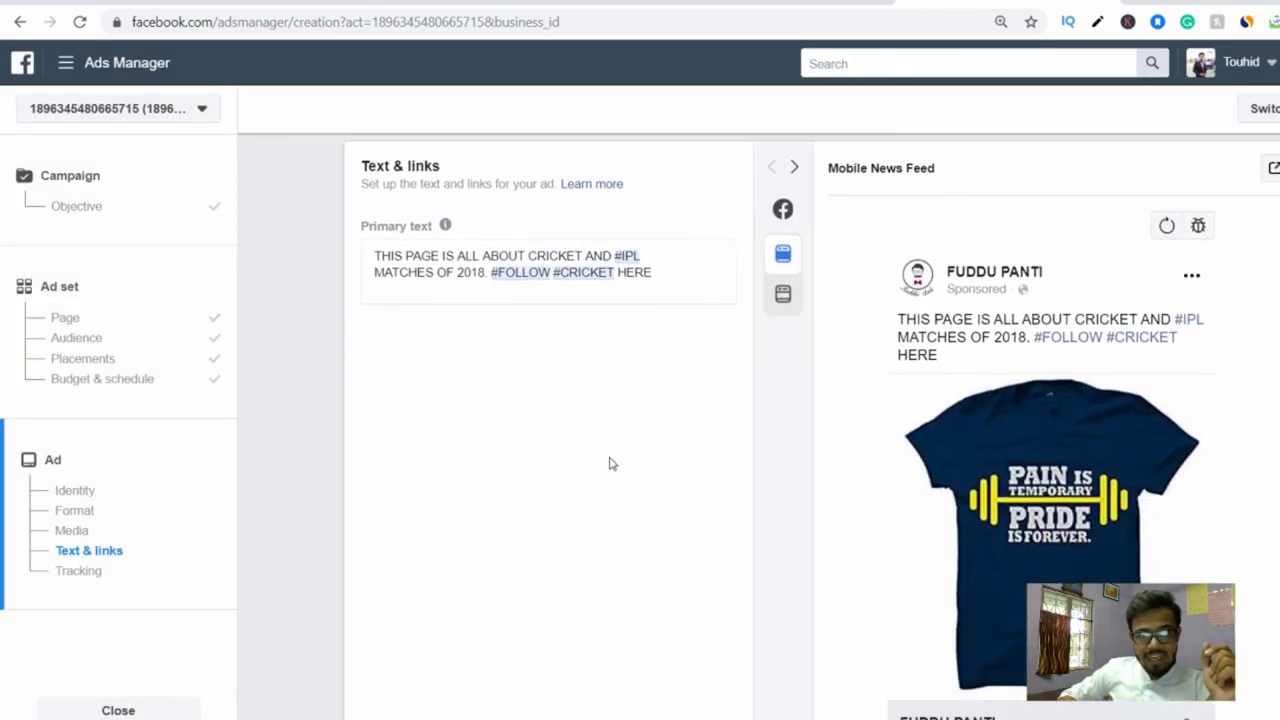
scroll(612, 463, down, 3)
scroll(607, 465, up, 2)
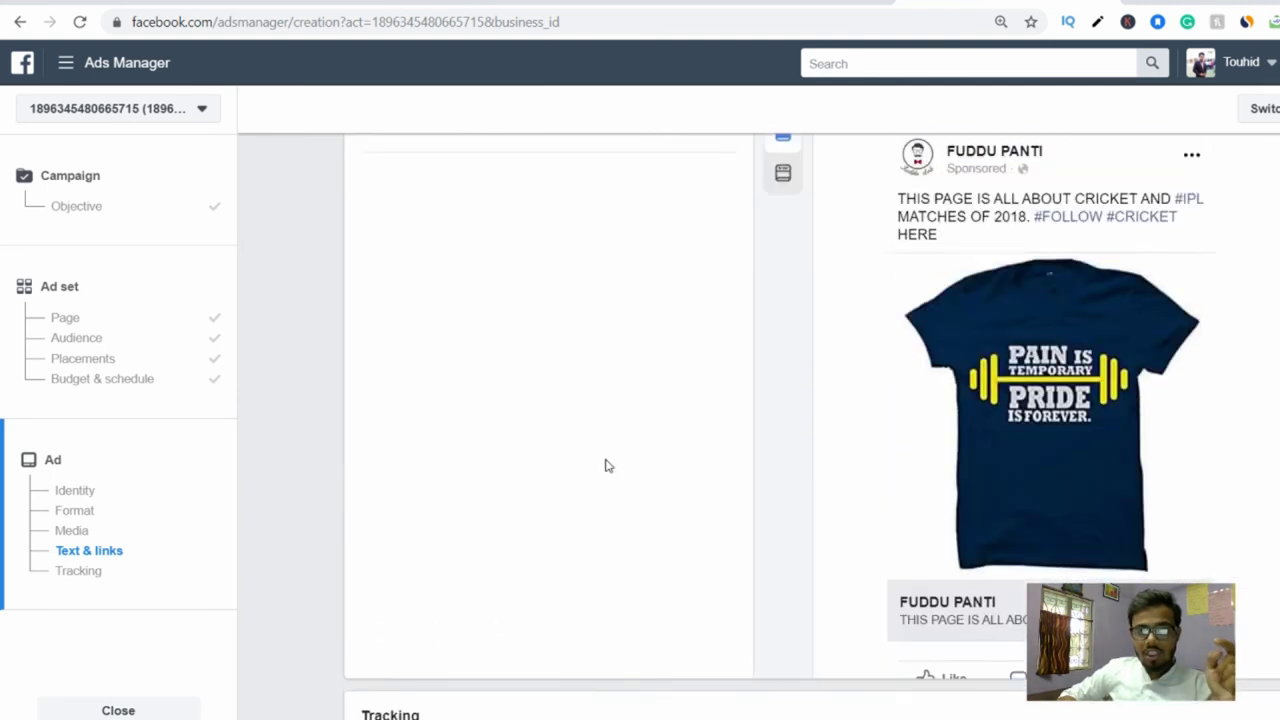
scroll(608, 465, up, 1)
click(674, 277)
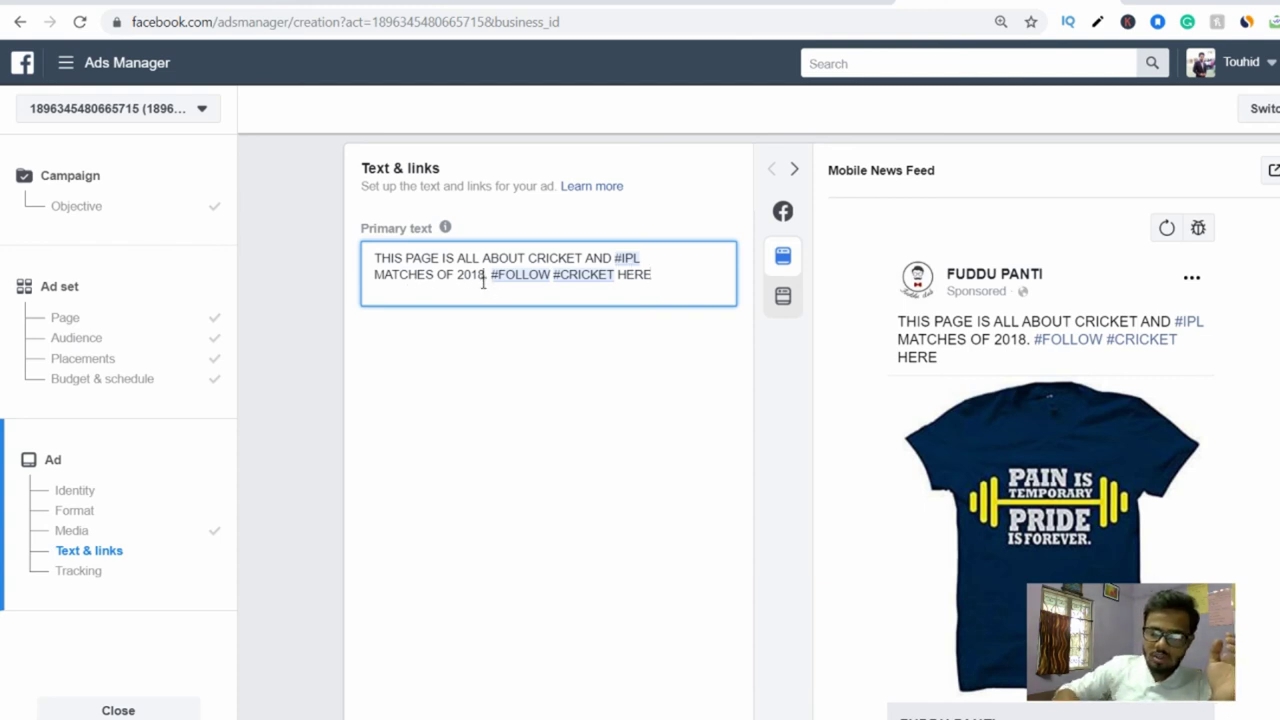
key(BackSpace)
text(9)
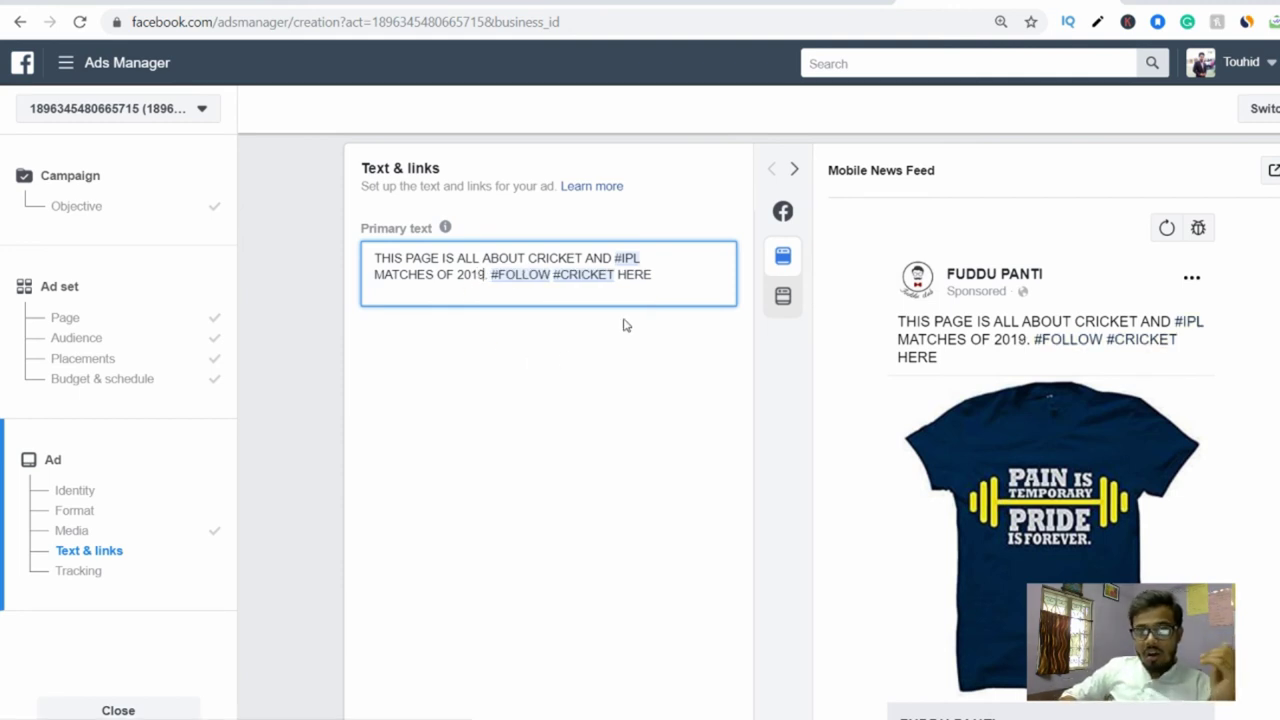
scroll(674, 343, down, 2)
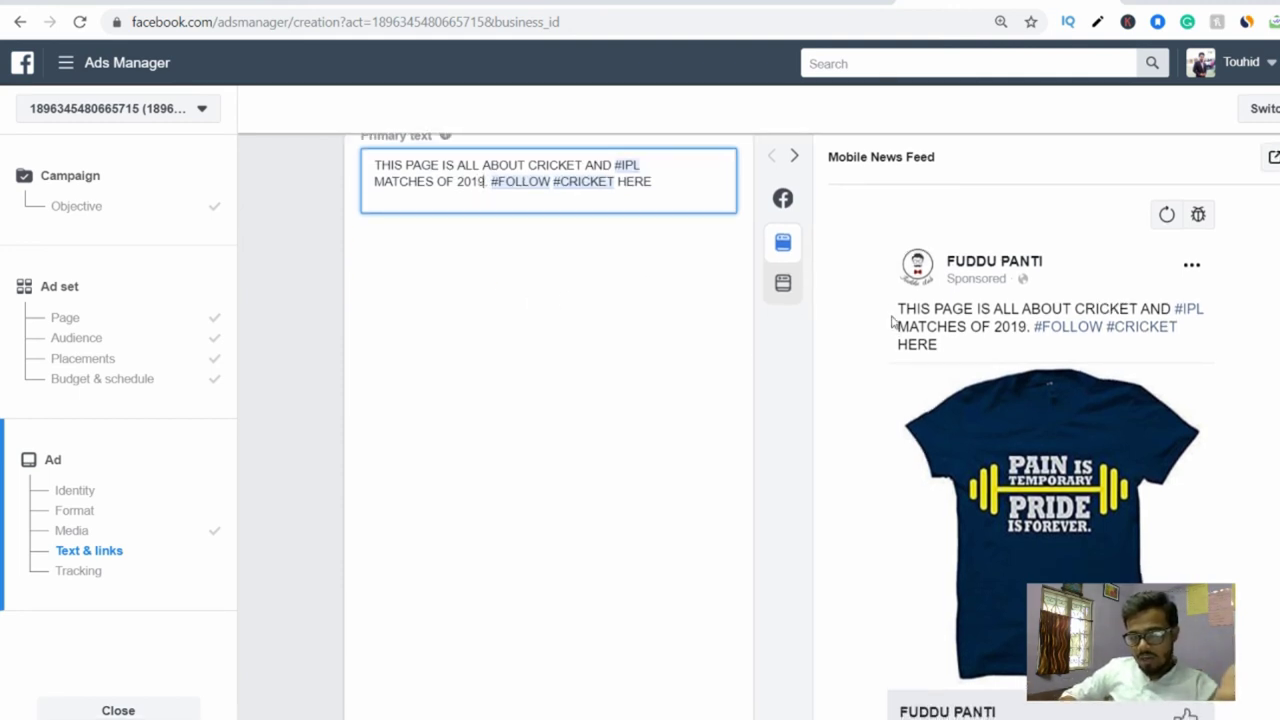
click(923, 311)
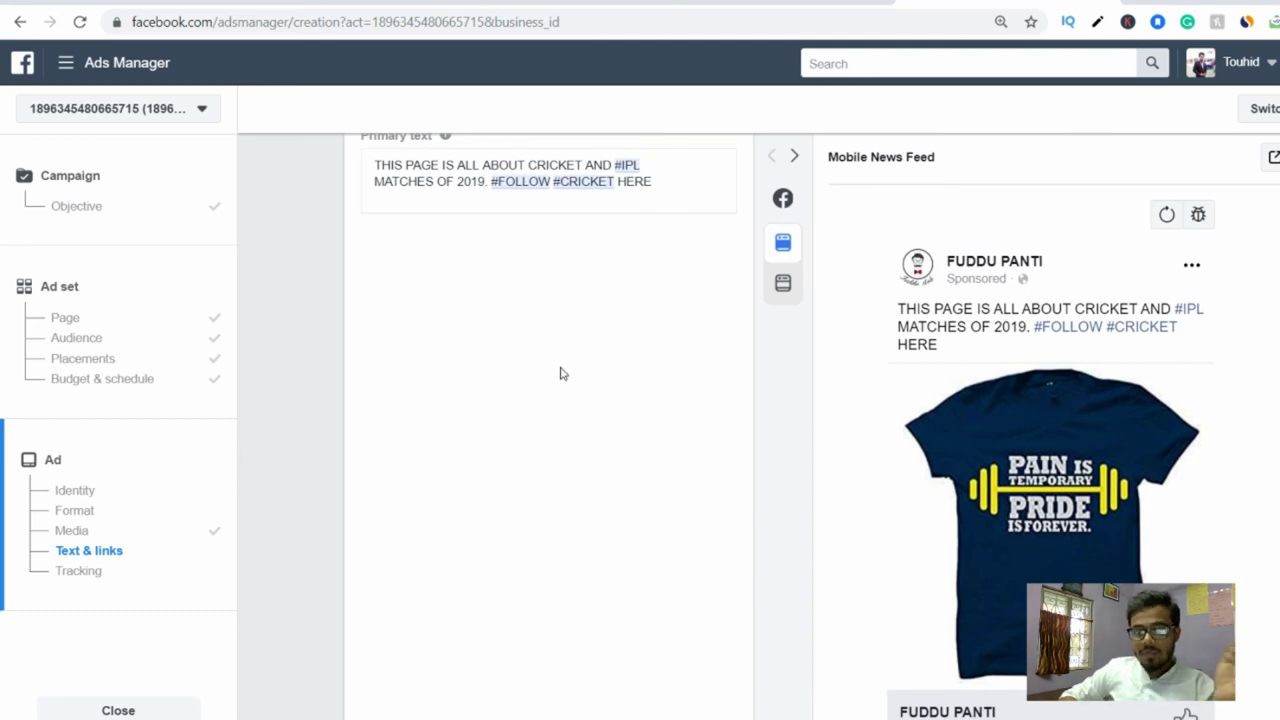
Append "- gym" to the end of the ad's primary text and review the conversion tracking options.
scroll(560, 373, down, 4)
scroll(577, 374, up, 4)
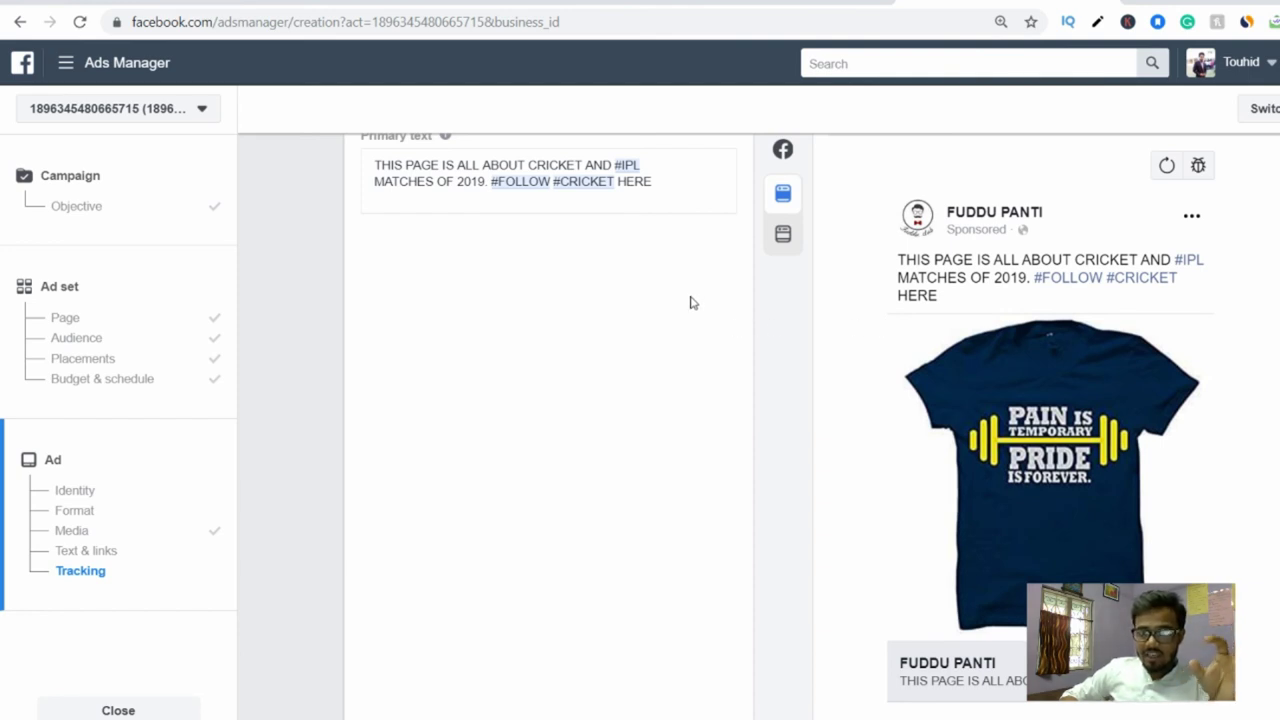
click(670, 191)
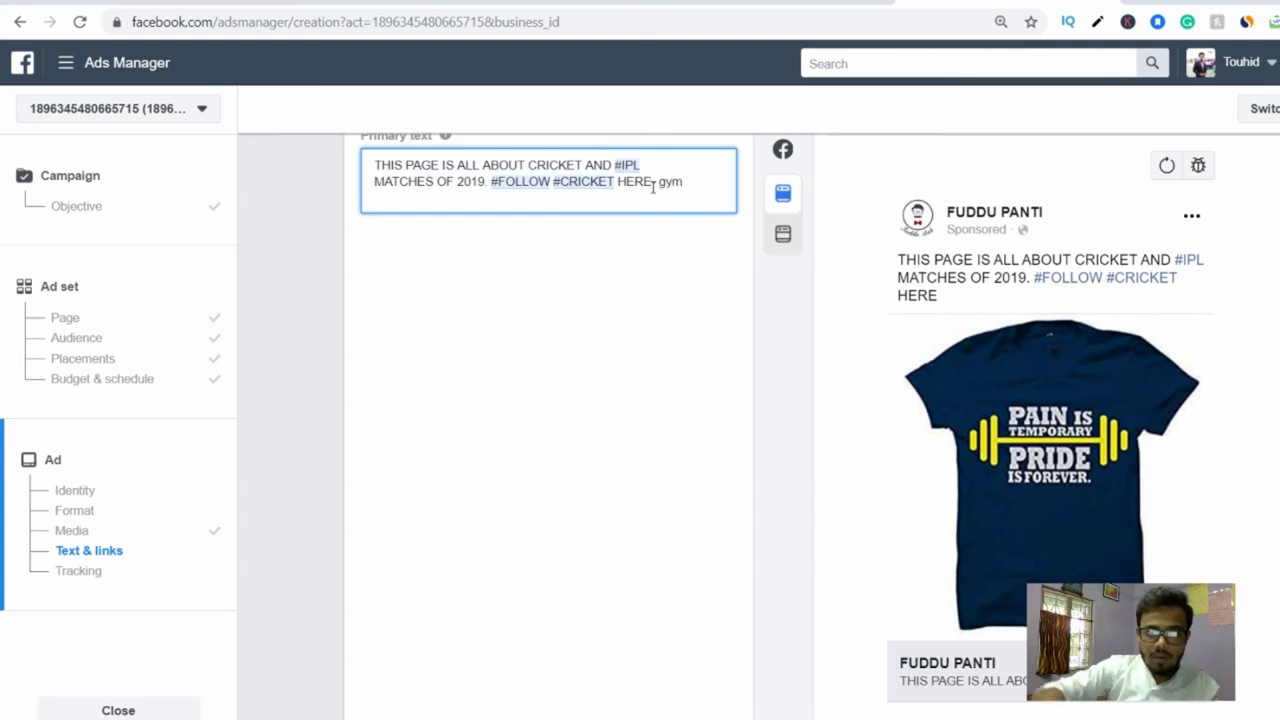
click(687, 343)
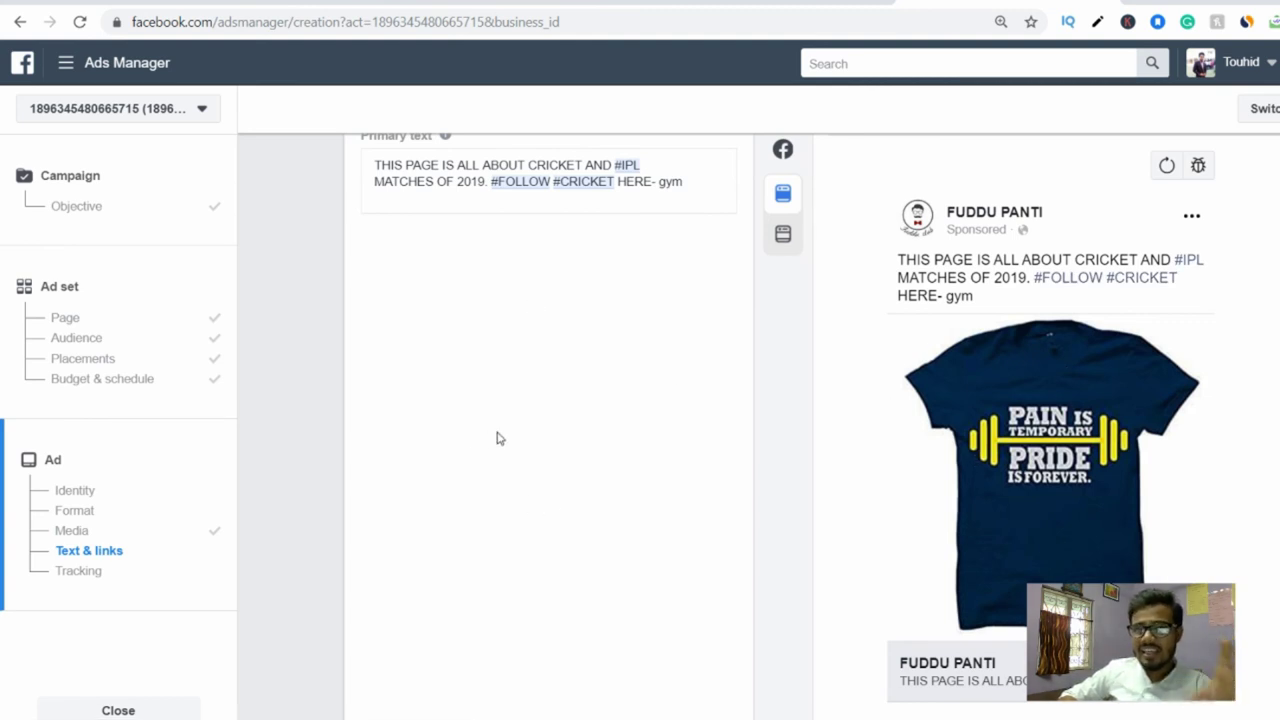
scroll(551, 434, down, 5)
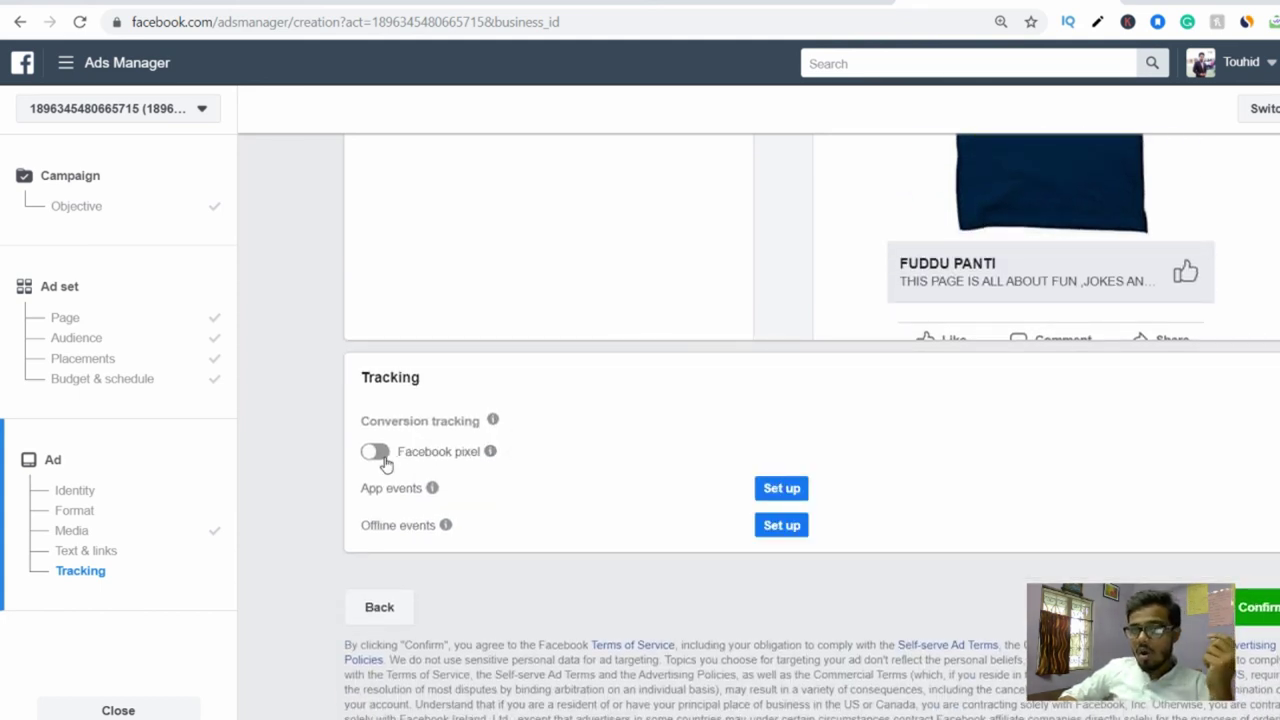
scroll(943, 388, up, 2)
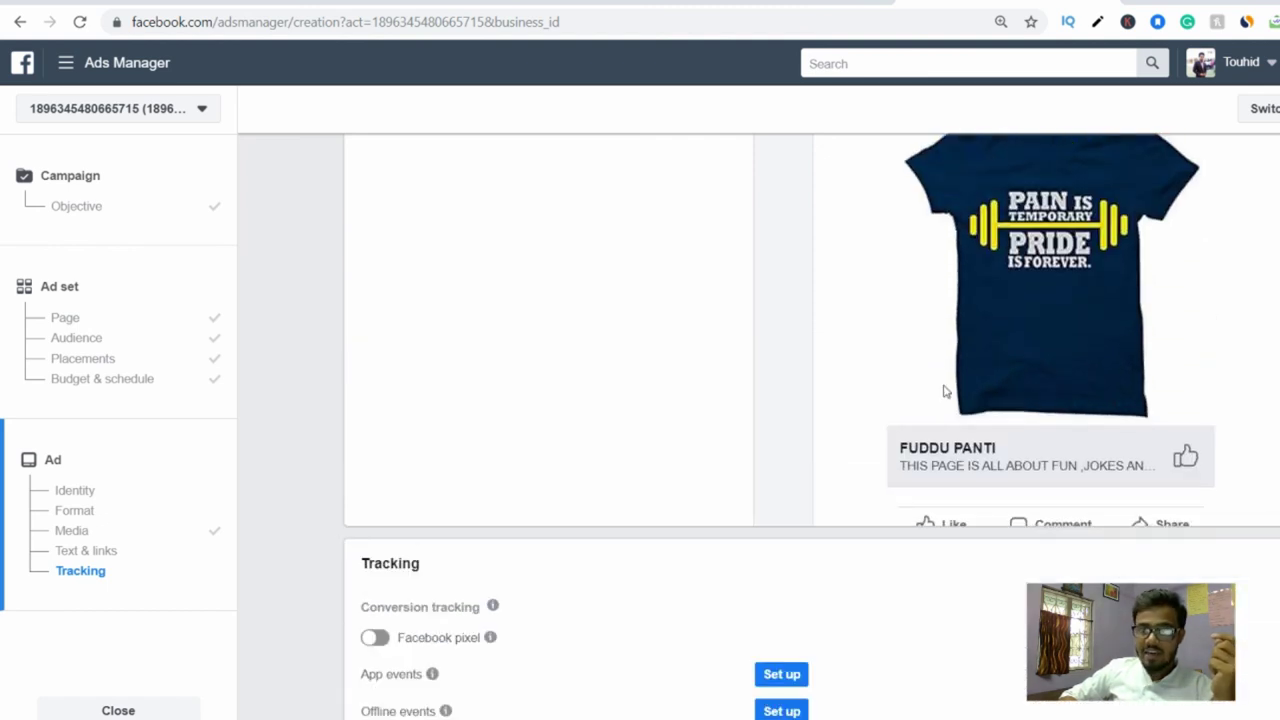
Review the tracking options, confirm the ad to inspect the required ad account information form, and cancel that form.
scroll(943, 391, down, 1)
scroll(930, 400, down, 2)
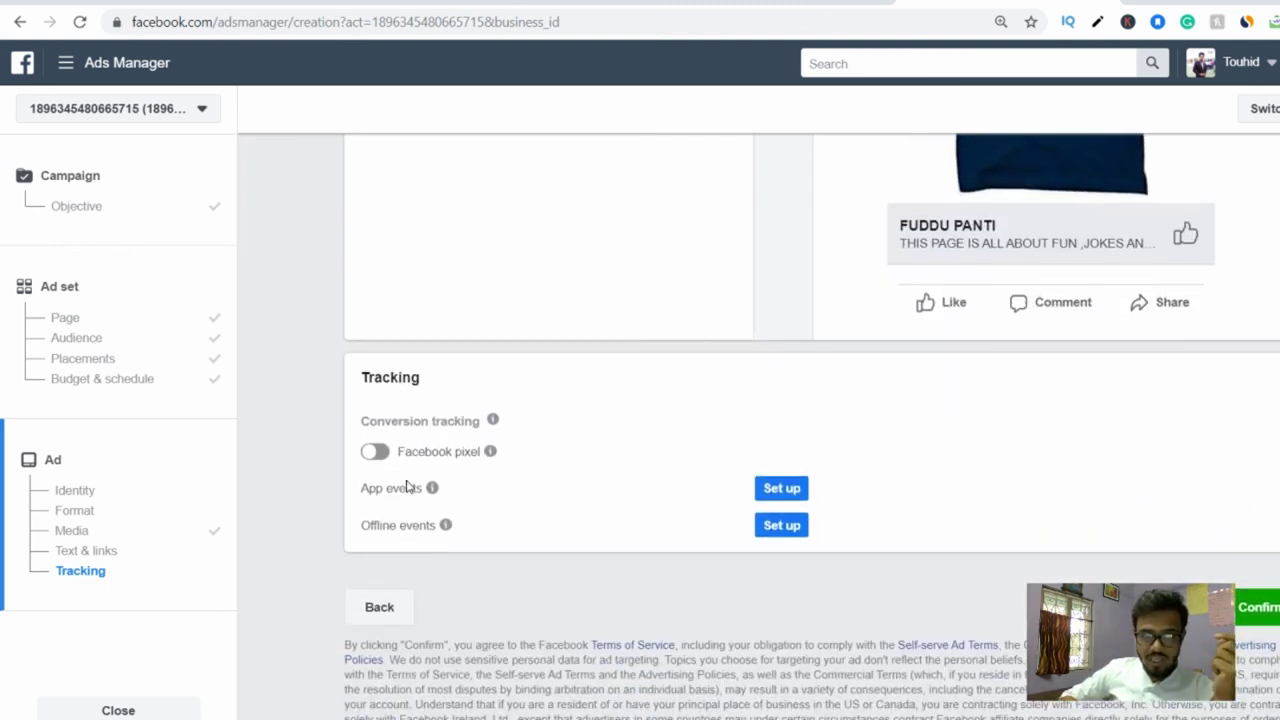
mouse_move(490, 452)
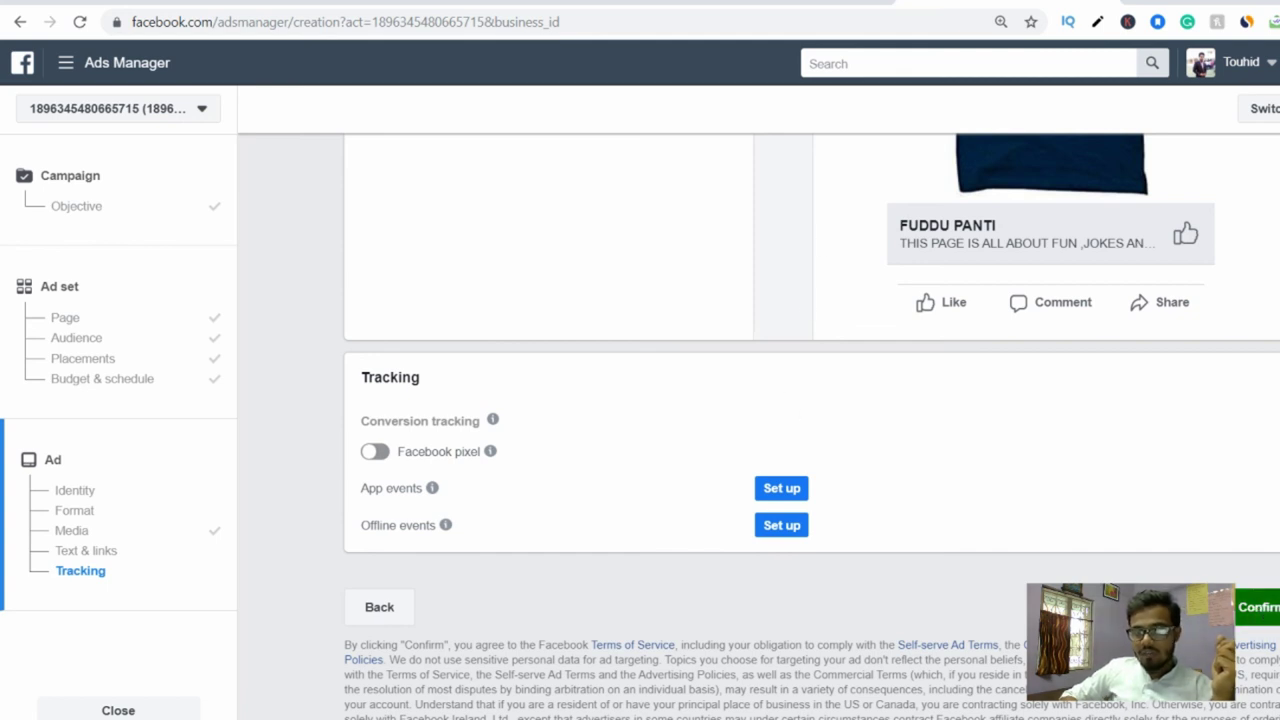
click(1258, 607)
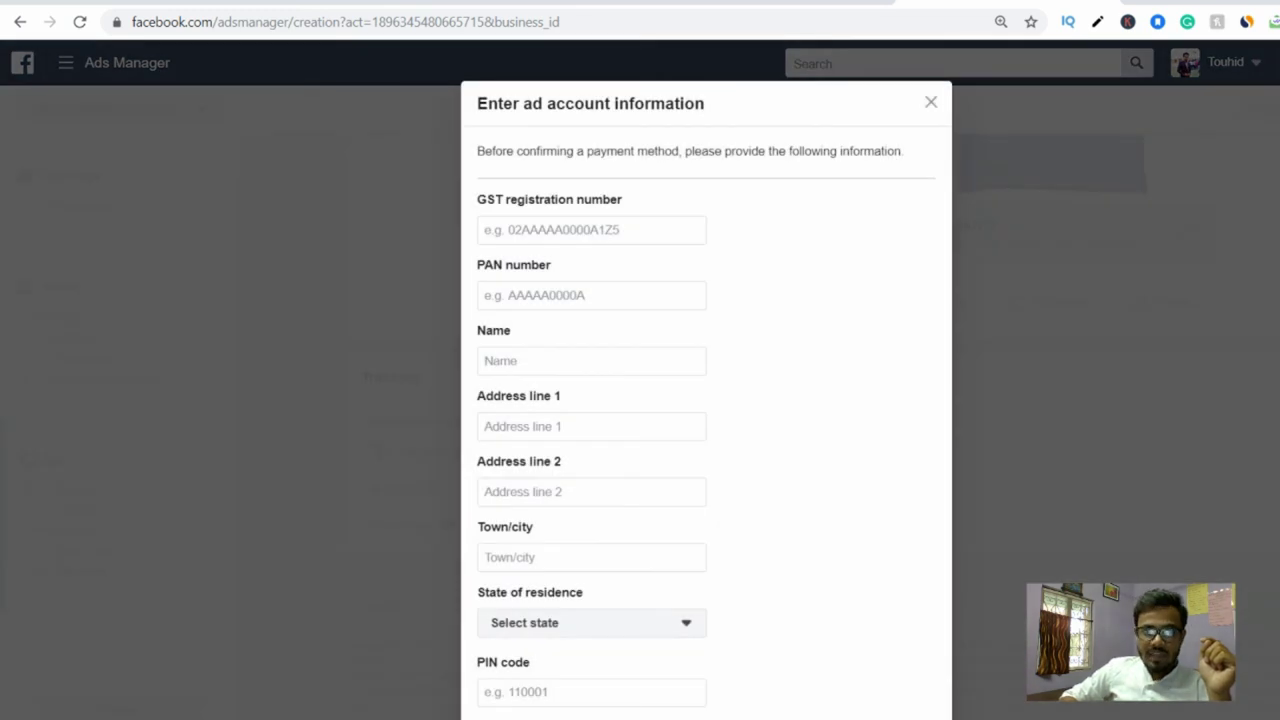
scroll(926, 433, down, 1)
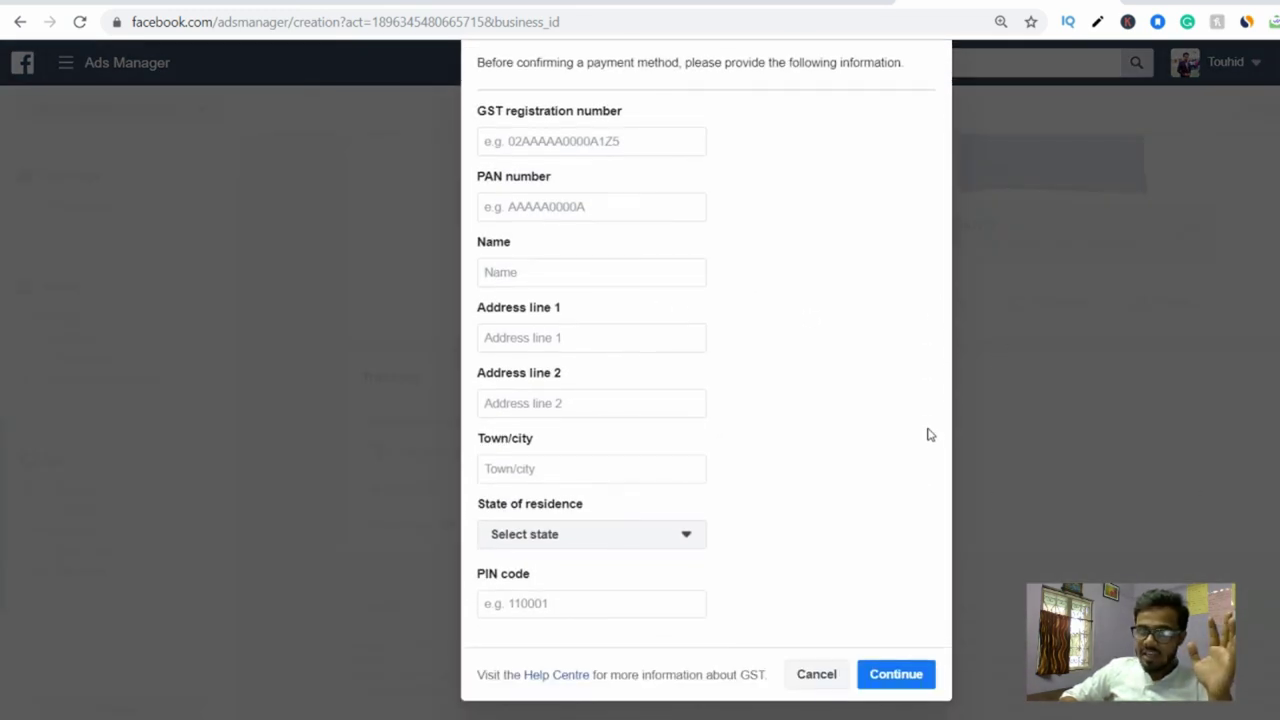
scroll(912, 441, up, 1)
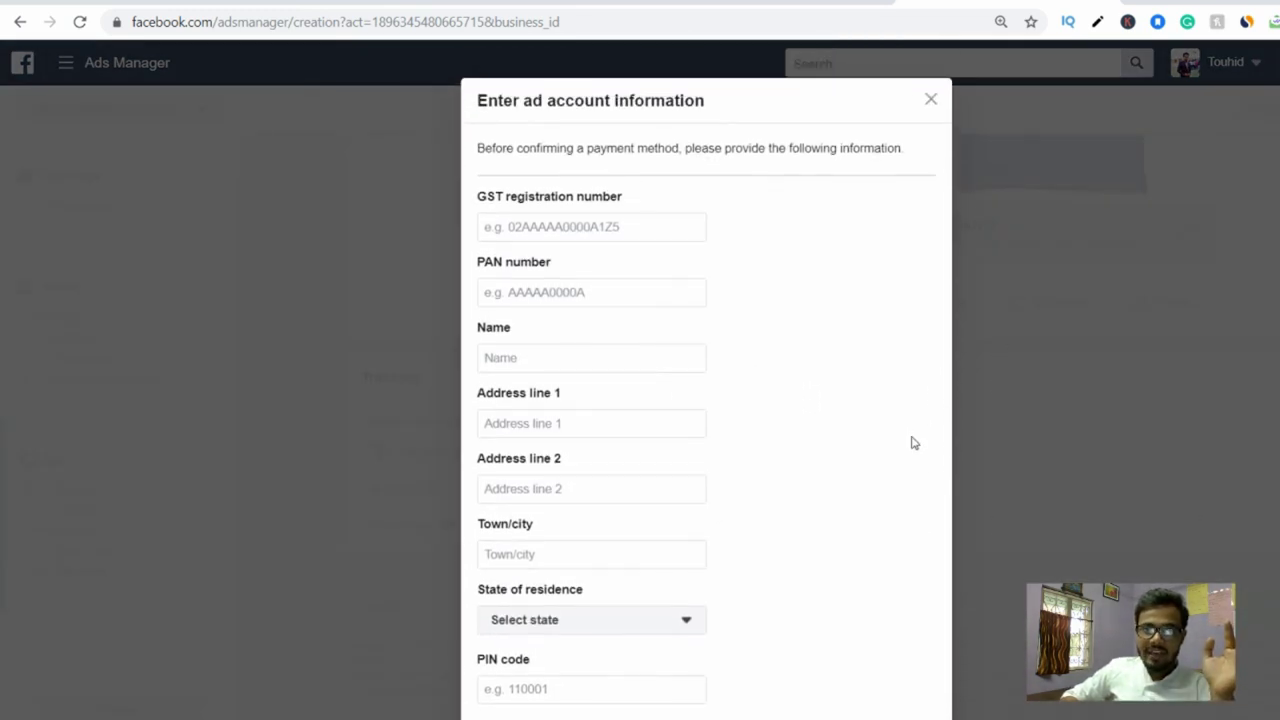
scroll(912, 441, down, 1)
click(816, 675)
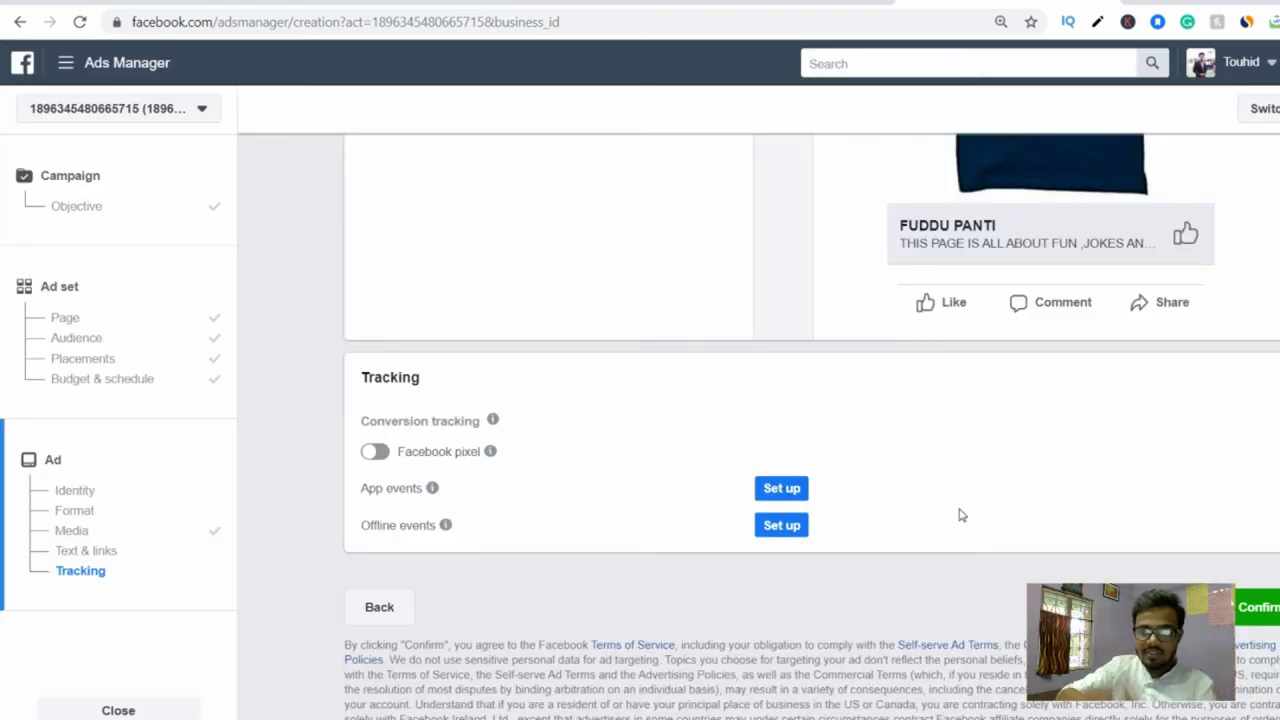
Leave the ad creation flow and review the account's existing campaigns, ad sets and ads.
click(1264, 608)
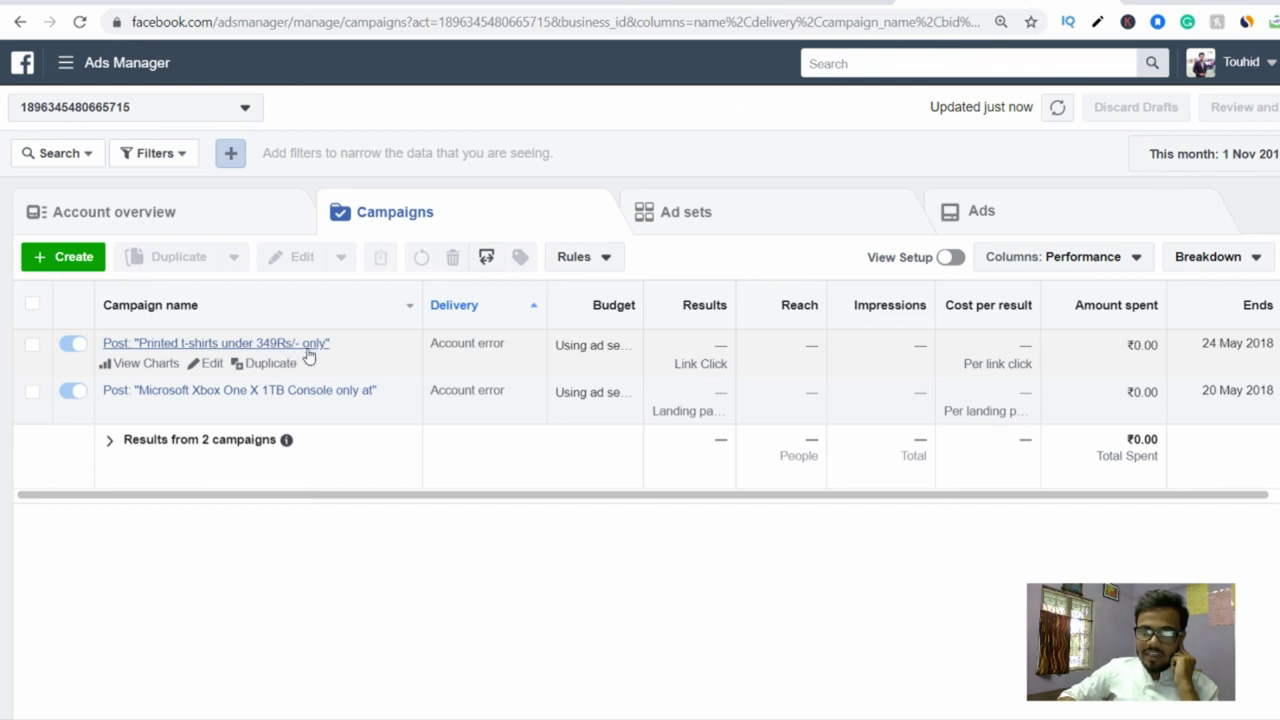
click(694, 214)
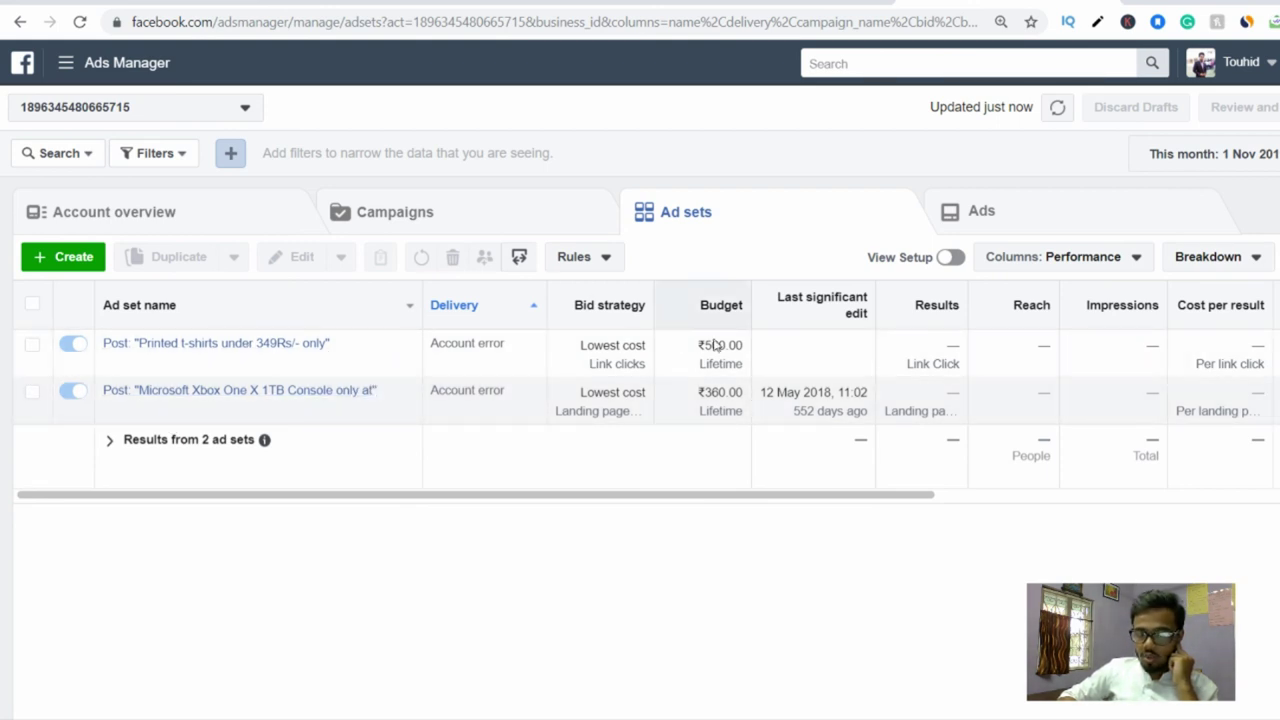
click(997, 217)
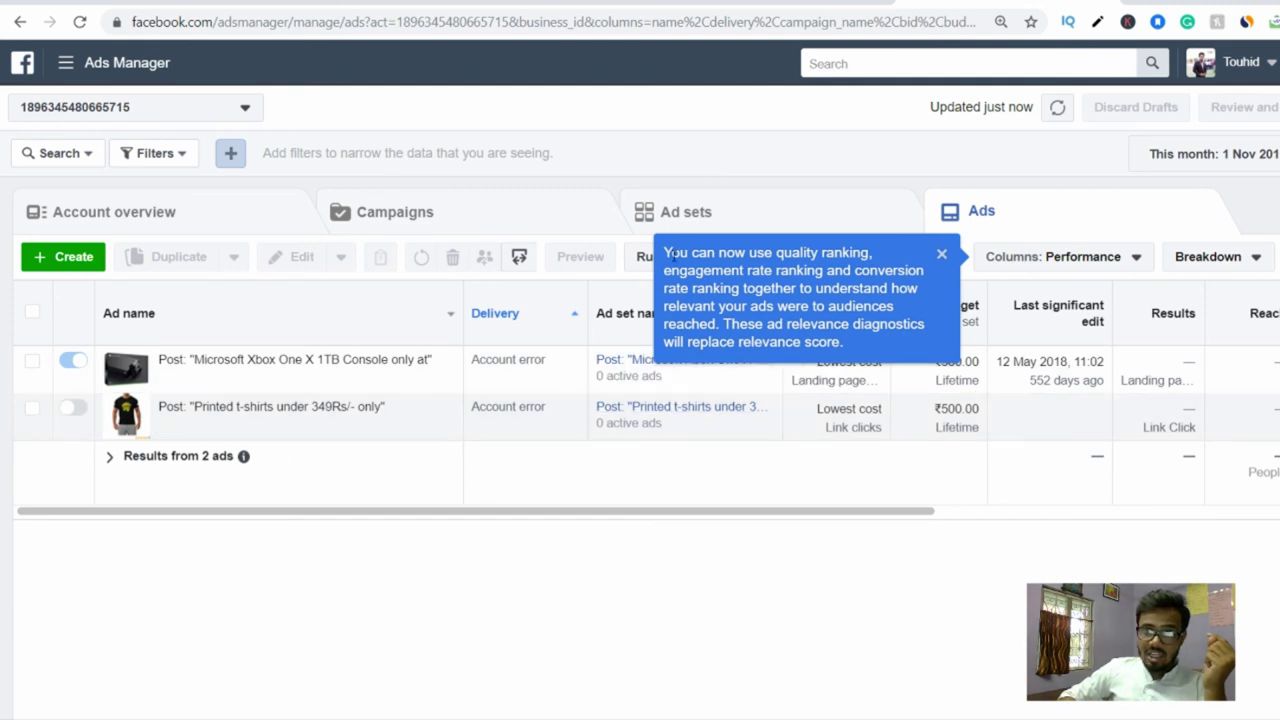
click(713, 214)
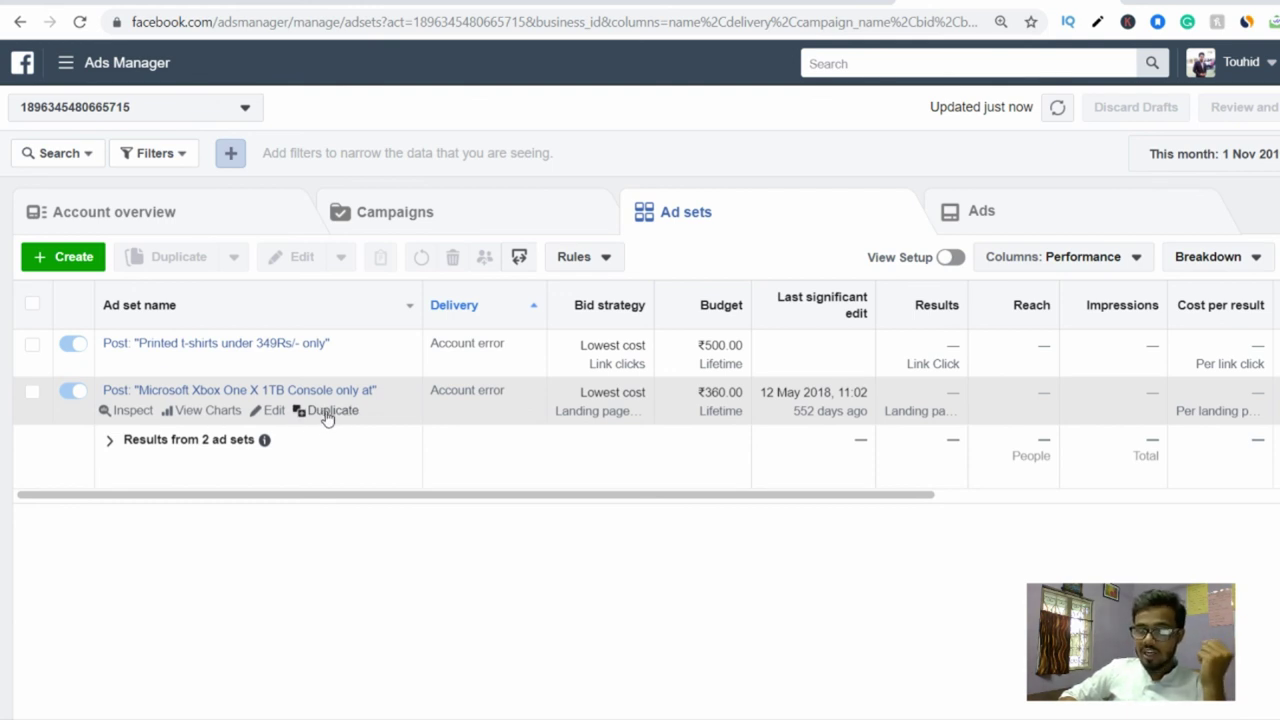
click(994, 213)
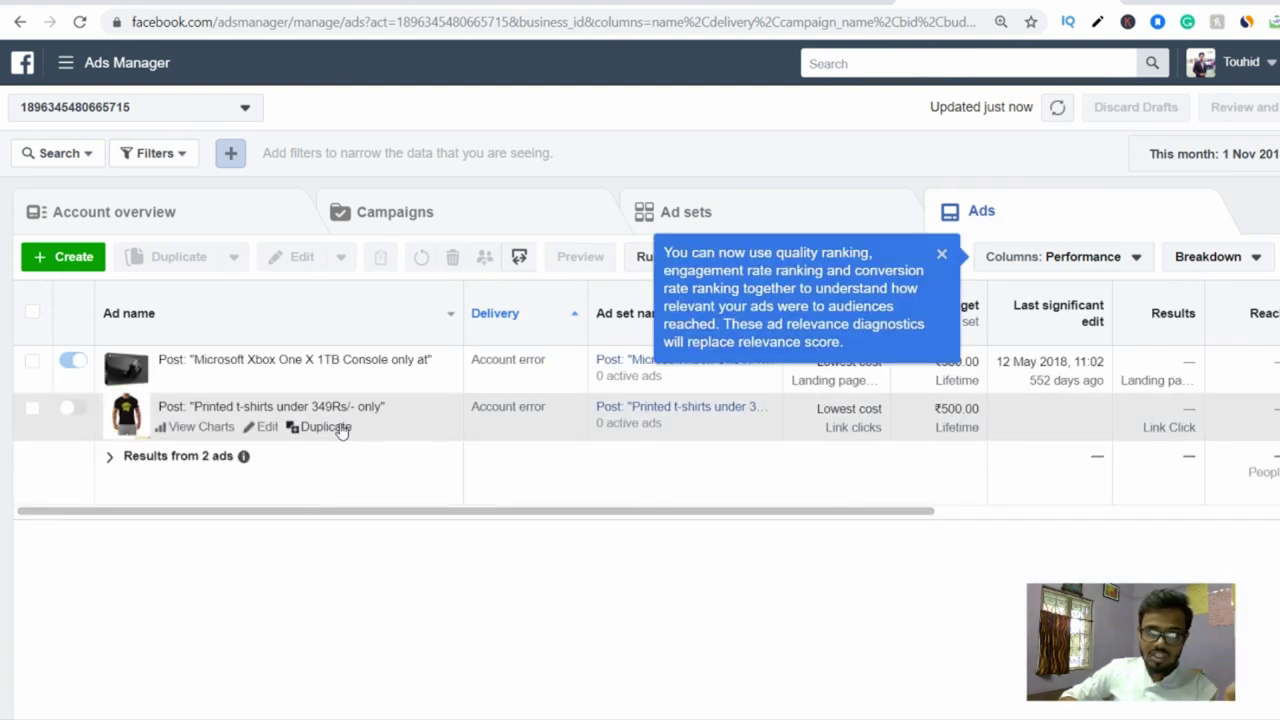
click(445, 215)
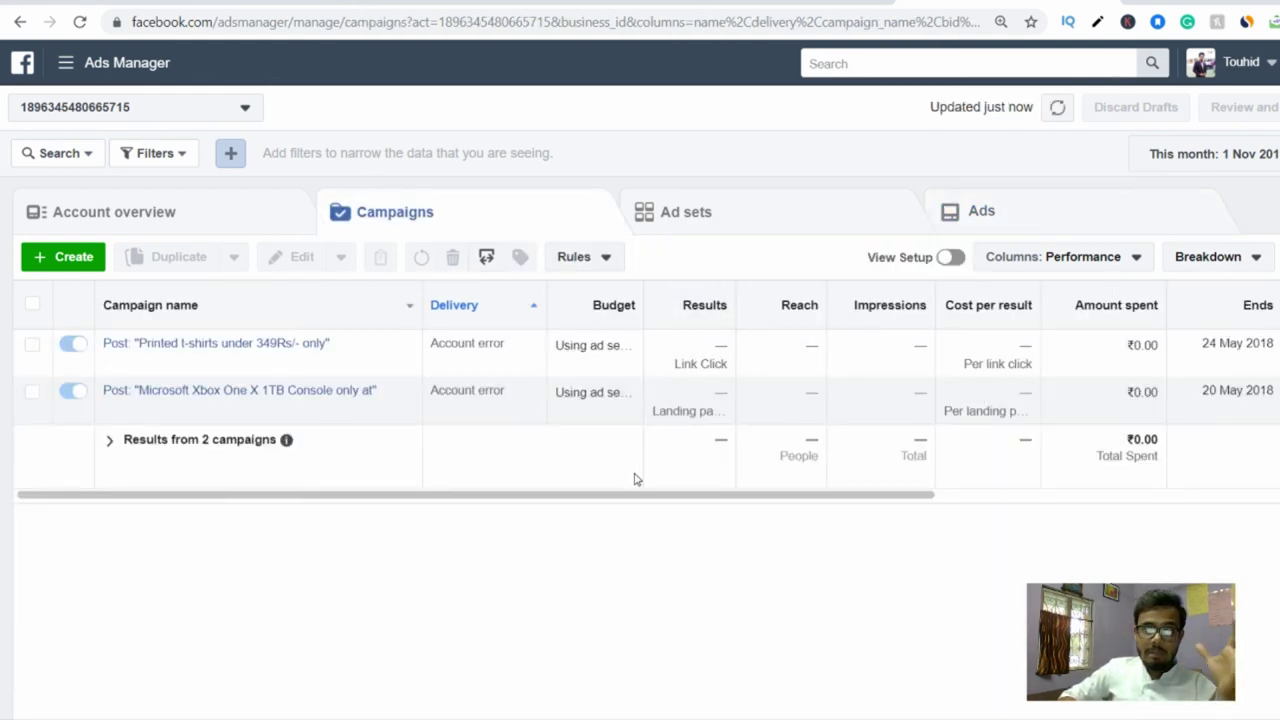
Switch to the AWW board and draw a freehand outline around all the buyer trigger notes and sketches.
click(555, 4)
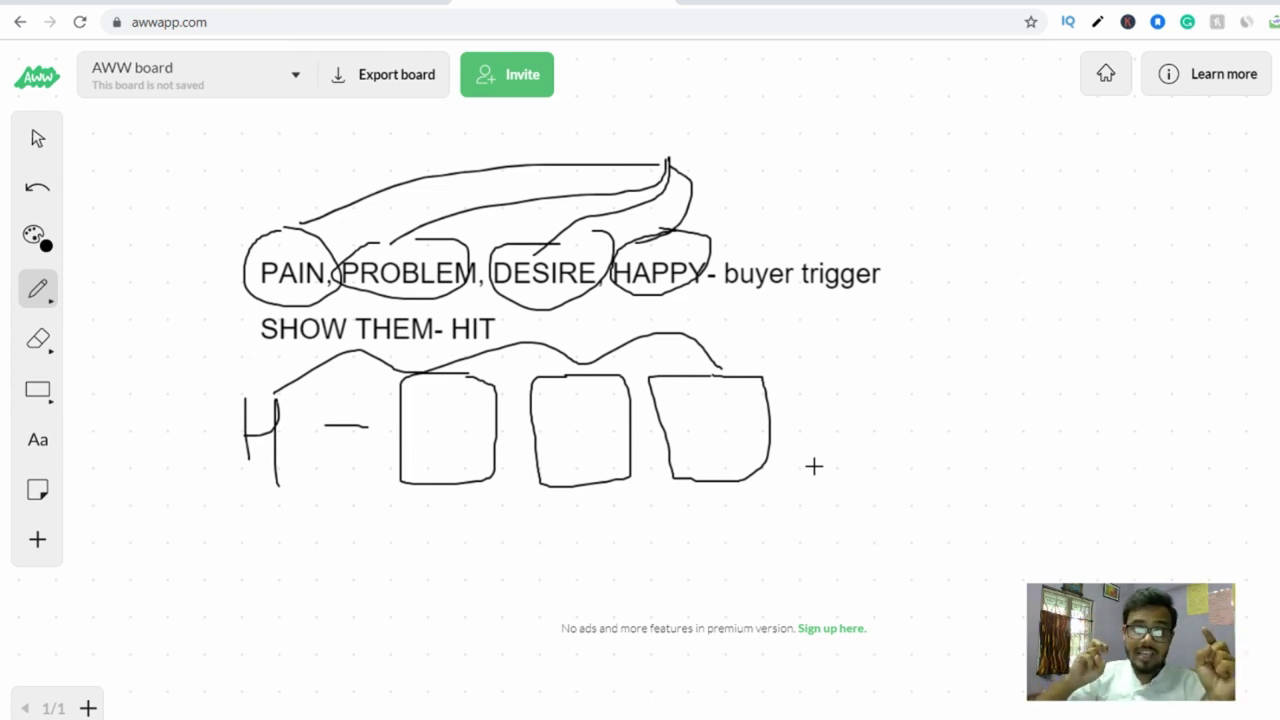
mouse_move(411, 138)
mouse_down()
mouse_move(343, 134)
mouse_move(206, 205)
mouse_move(197, 437)
mouse_move(220, 503)
mouse_move(374, 523)
mouse_move(726, 523)
mouse_move(929, 454)
mouse_move(963, 280)
mouse_move(928, 159)
mouse_move(405, 142)
mouse_up()
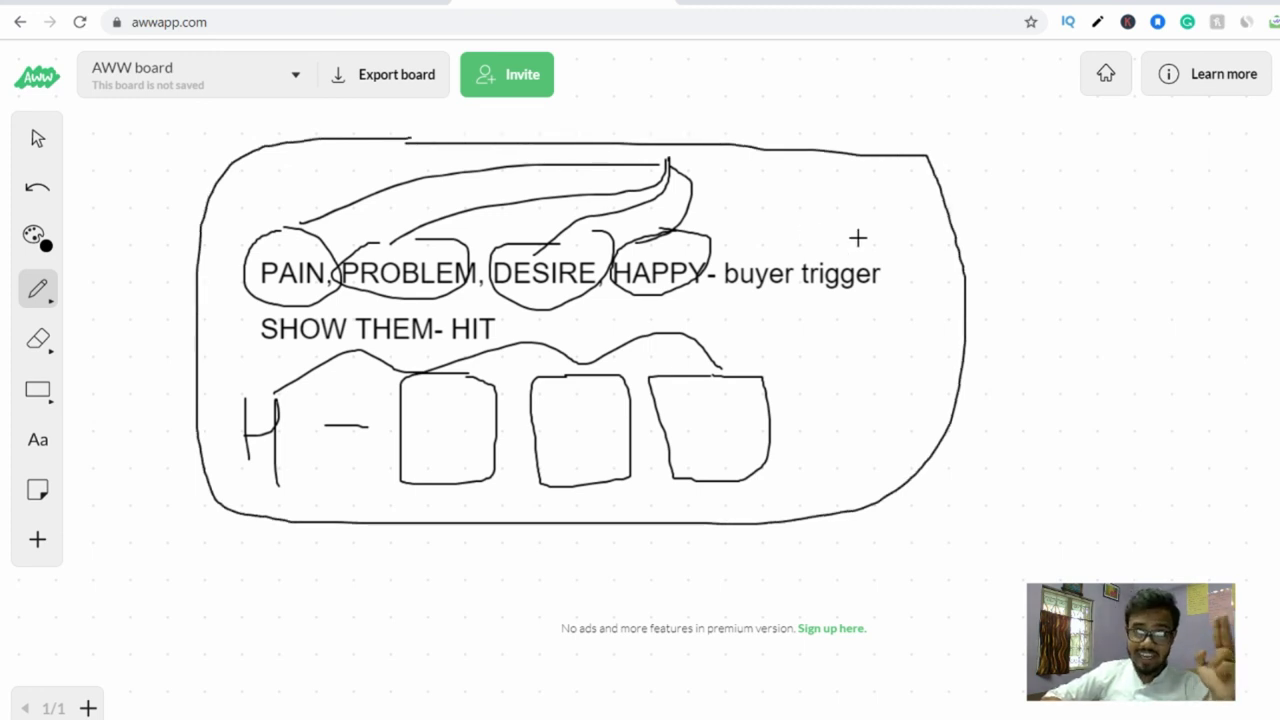
key(ctrl+Tab)
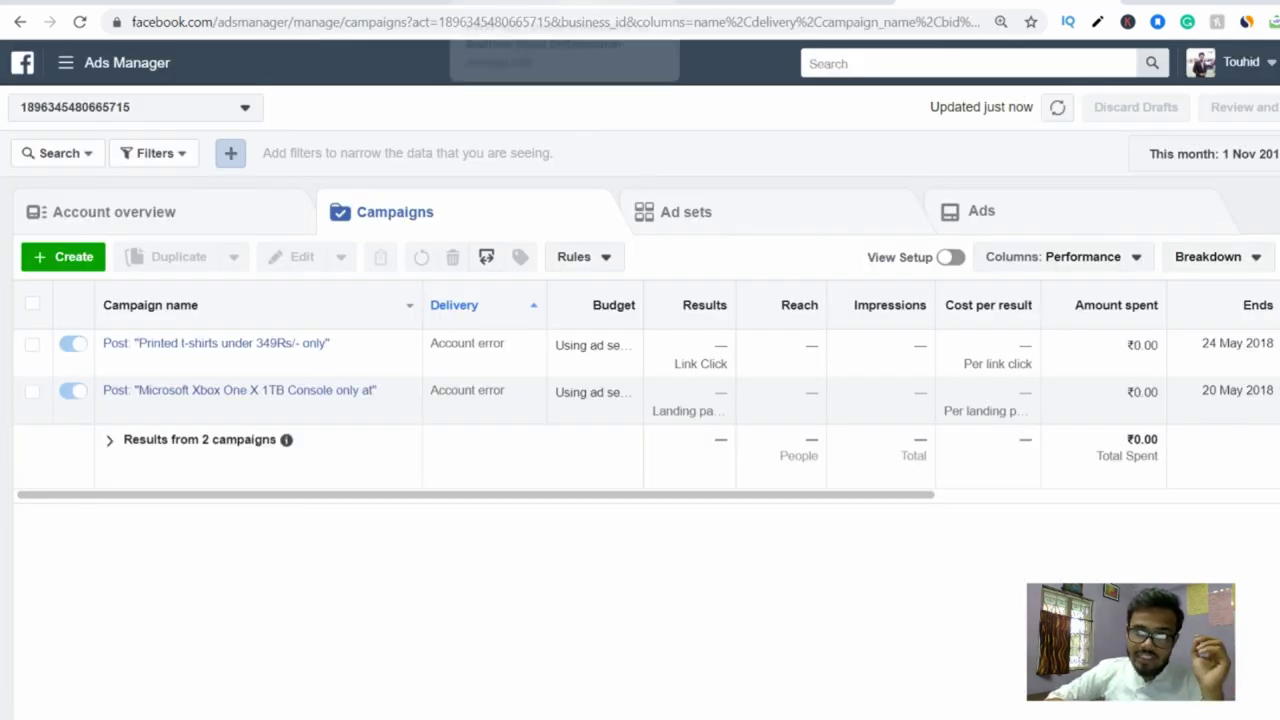
click(560, 2)
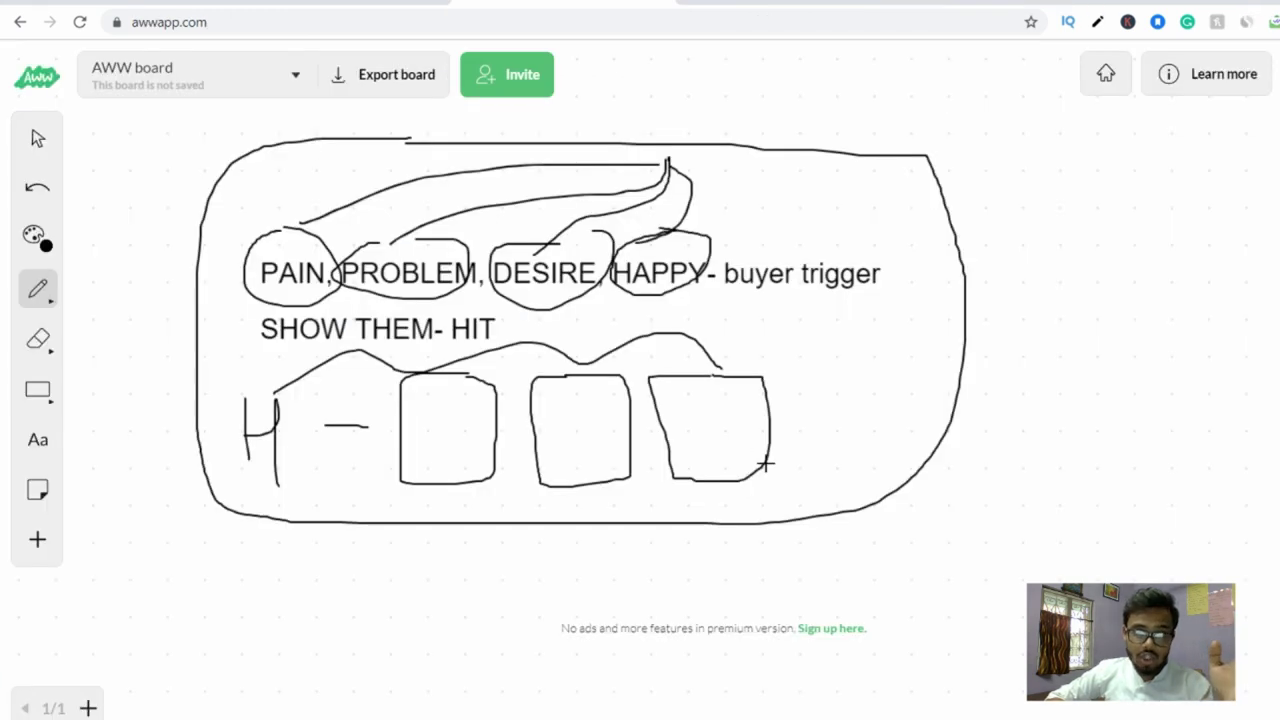